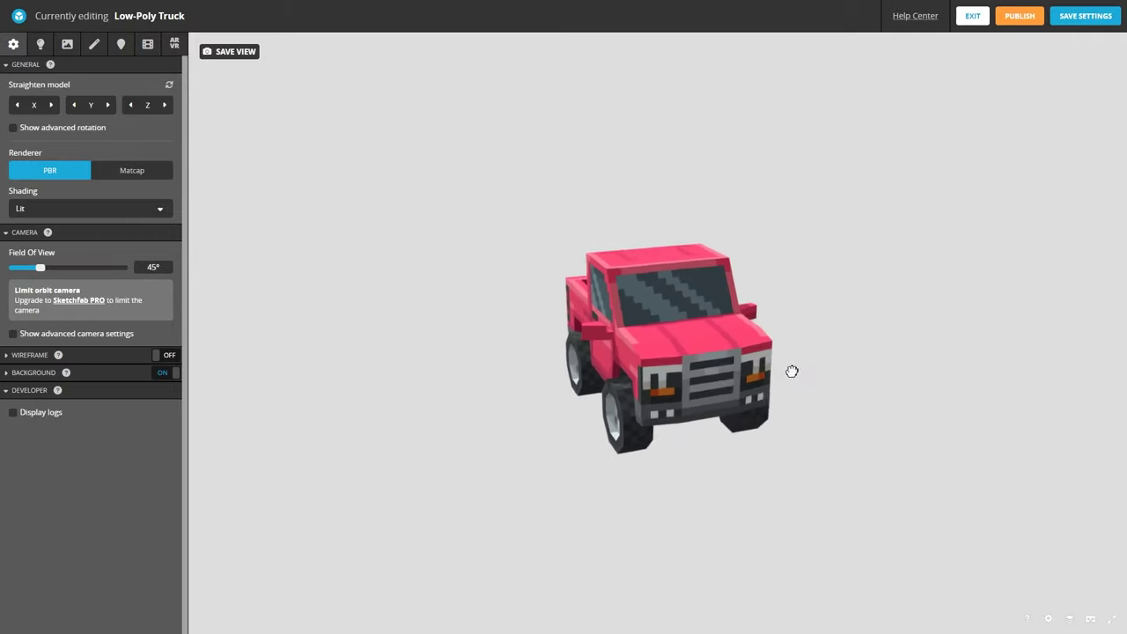
pyautogui.moveTo(792, 371)
pyautogui.mouseDown()
pyautogui.moveTo(875, 335)
pyautogui.moveTo(1115, 347)
pyautogui.moveTo(1052, 350)
pyautogui.mouseUp()
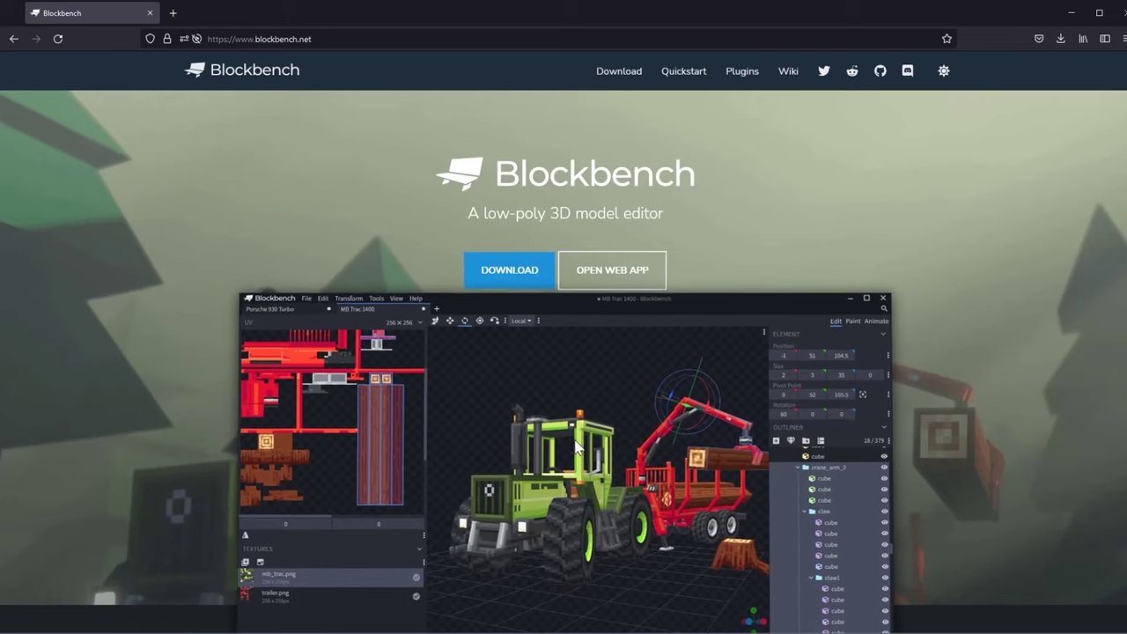
# Step: Open the download page from the Blockbench website's home page
pyautogui.scroll(-1, 574, 425)
pyautogui.scroll(1, 564, 421)
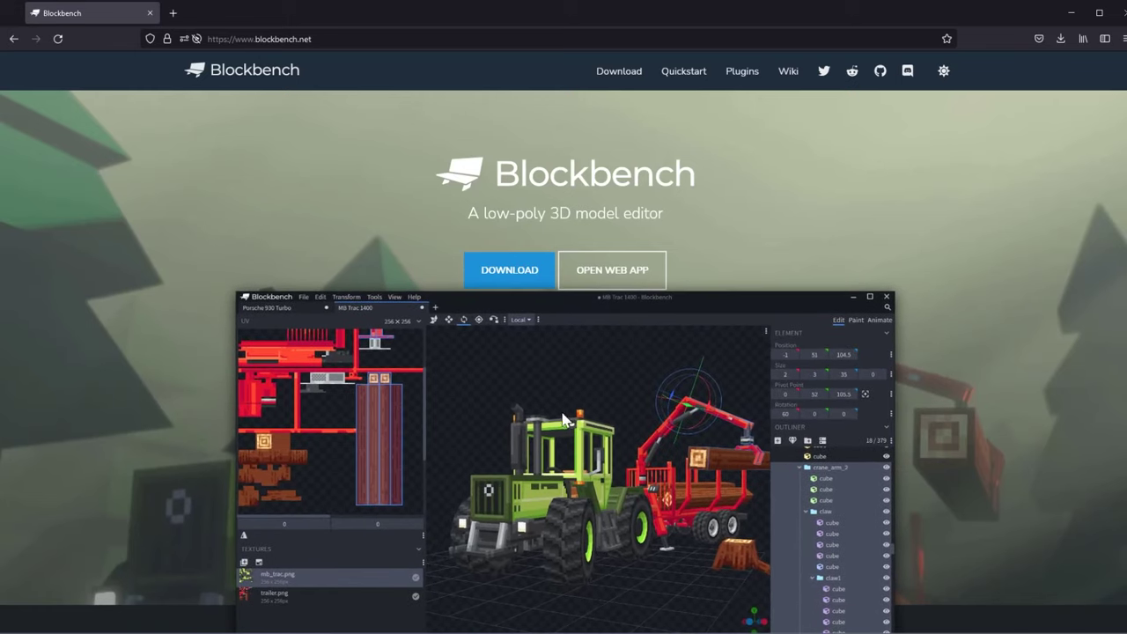
pyautogui.click(510, 273)
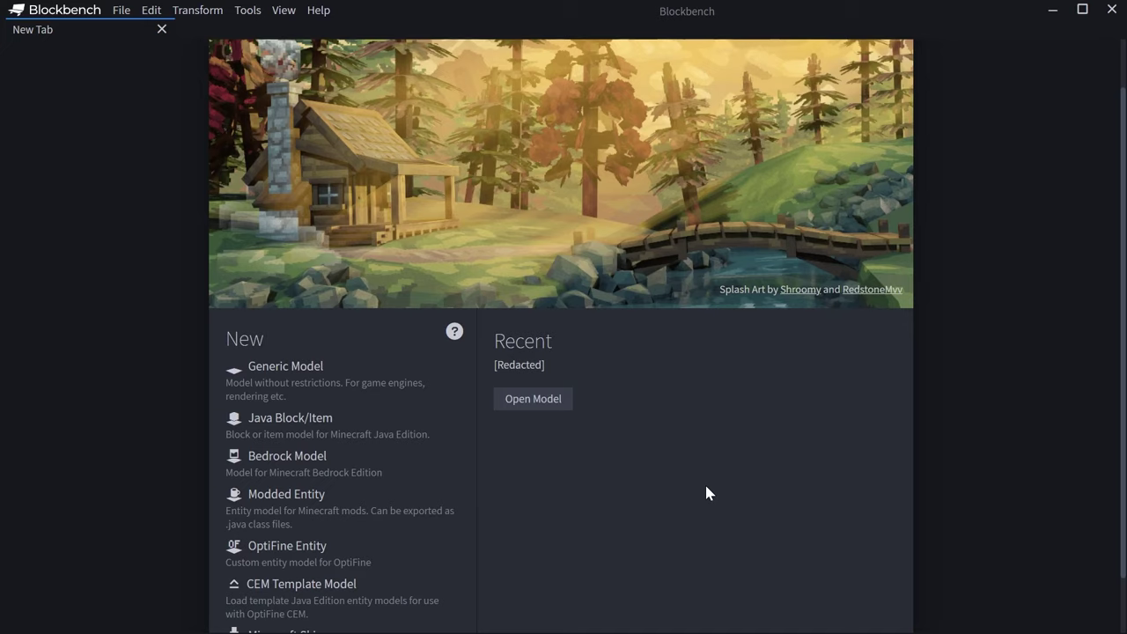
# Step: In Blockbench, create a Generic Model project named truck with Per-face UV and a 16 × 16 texture size
pyautogui.click(308, 380)
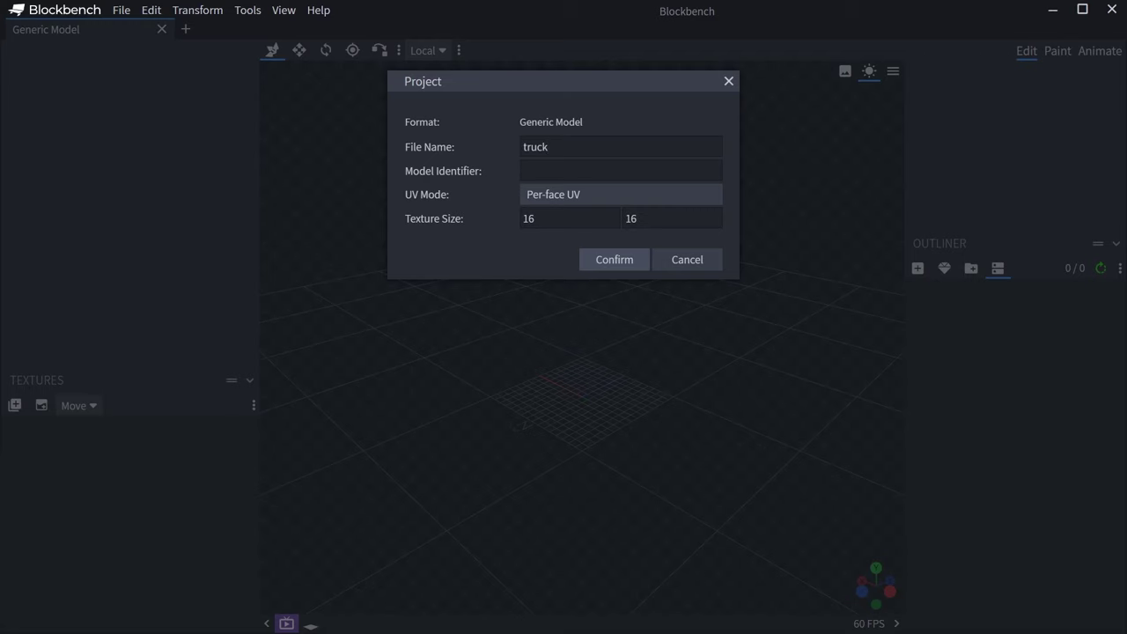
pyautogui.click(614, 266)
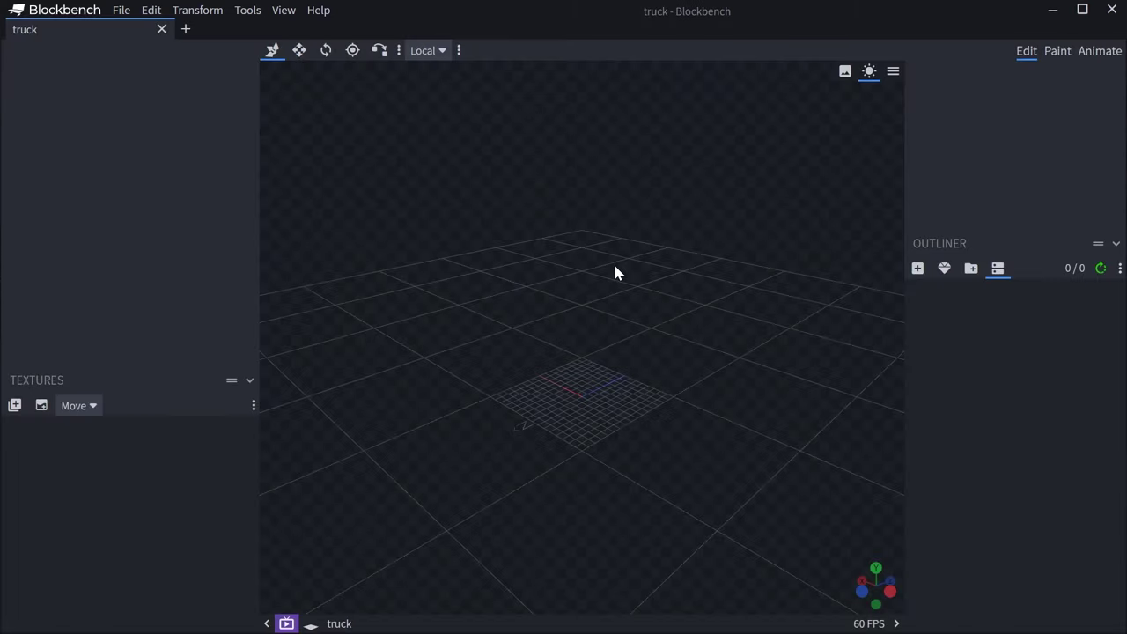
# Step: Add a group named root to the empty project
pyautogui.scroll(5, 603, 429)
pyautogui.moveTo(602, 434); pyautogui.dragTo(551, 428)
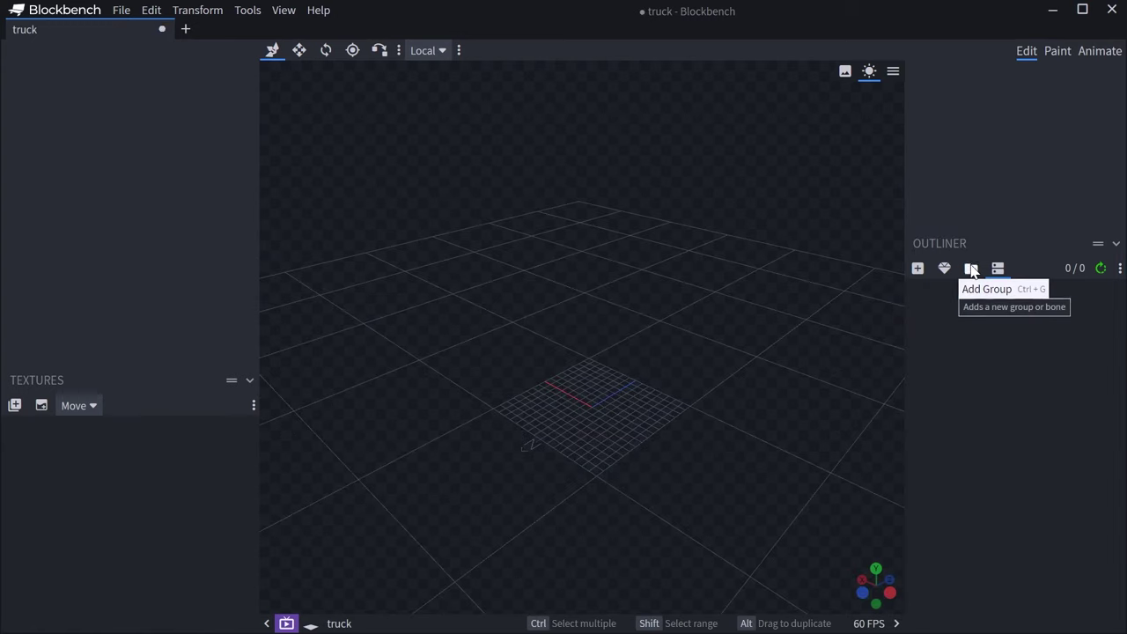
pyautogui.click(972, 269)
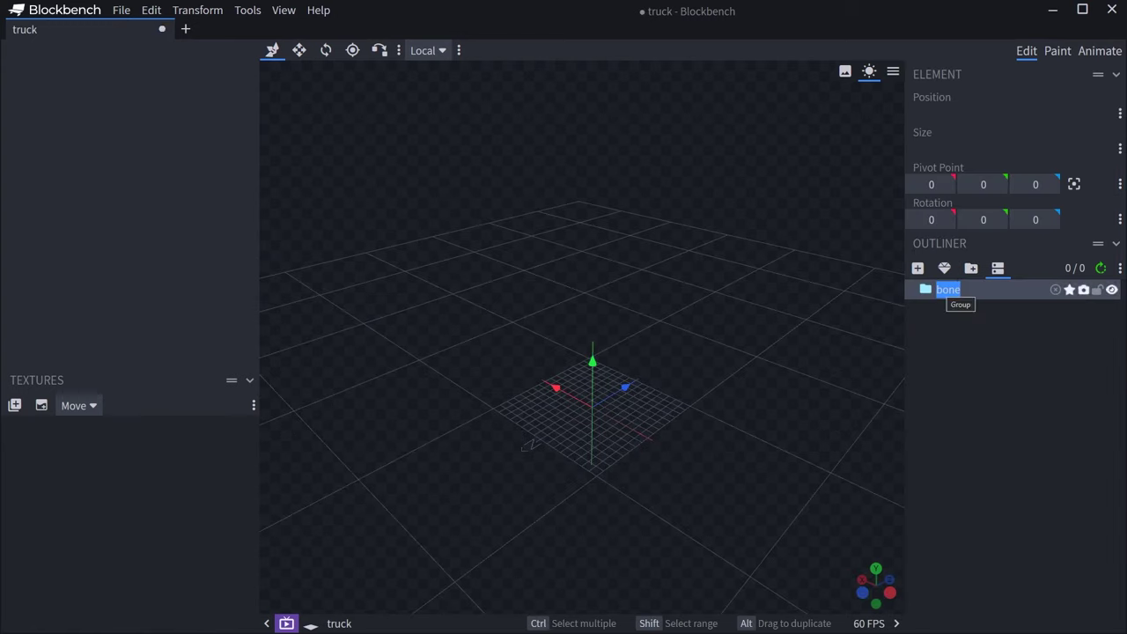
pyautogui.write('roo')
# Step: Add a cuboid mesh with diameter 16 and height 8 inside the root group and name it body
pyautogui.click(946, 272)
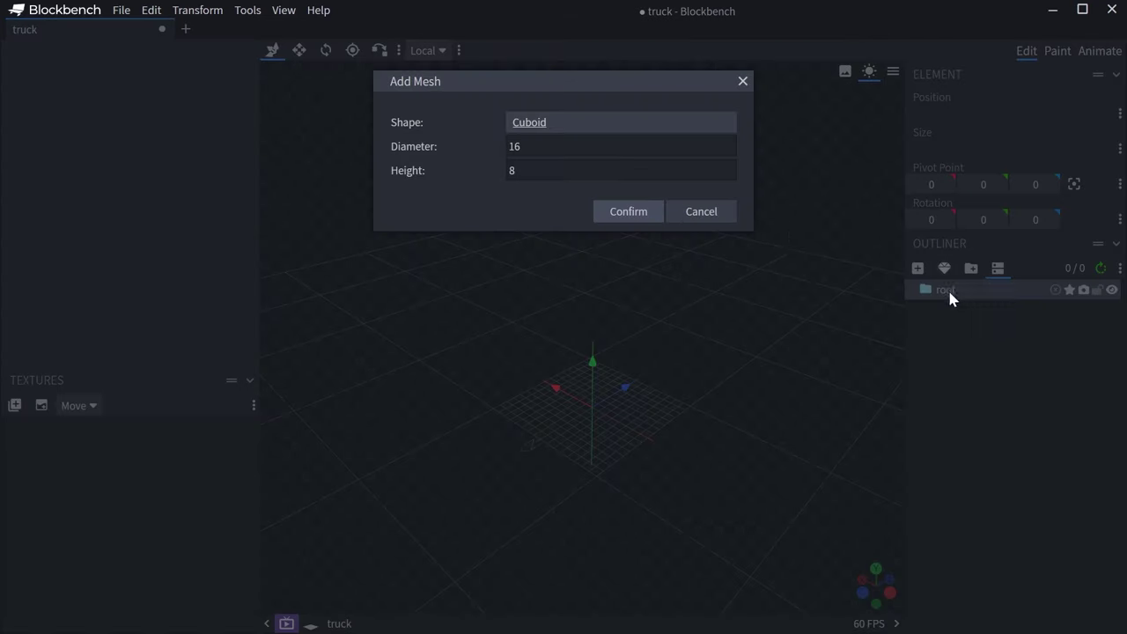
pyautogui.click(644, 214)
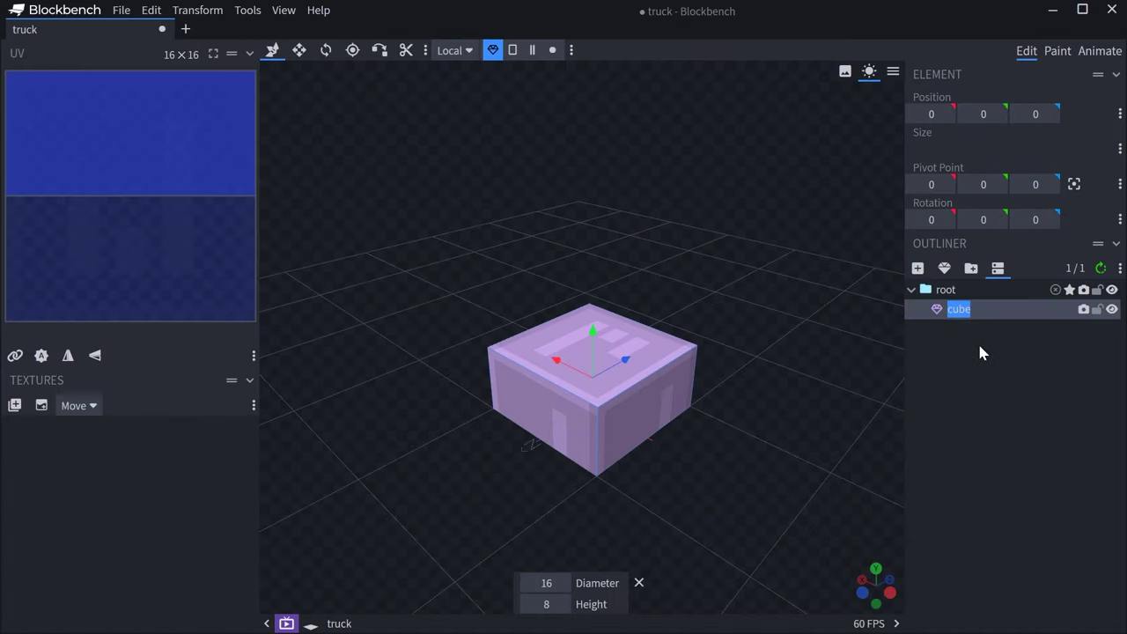
pyautogui.write('body')
pyautogui.press('Return')
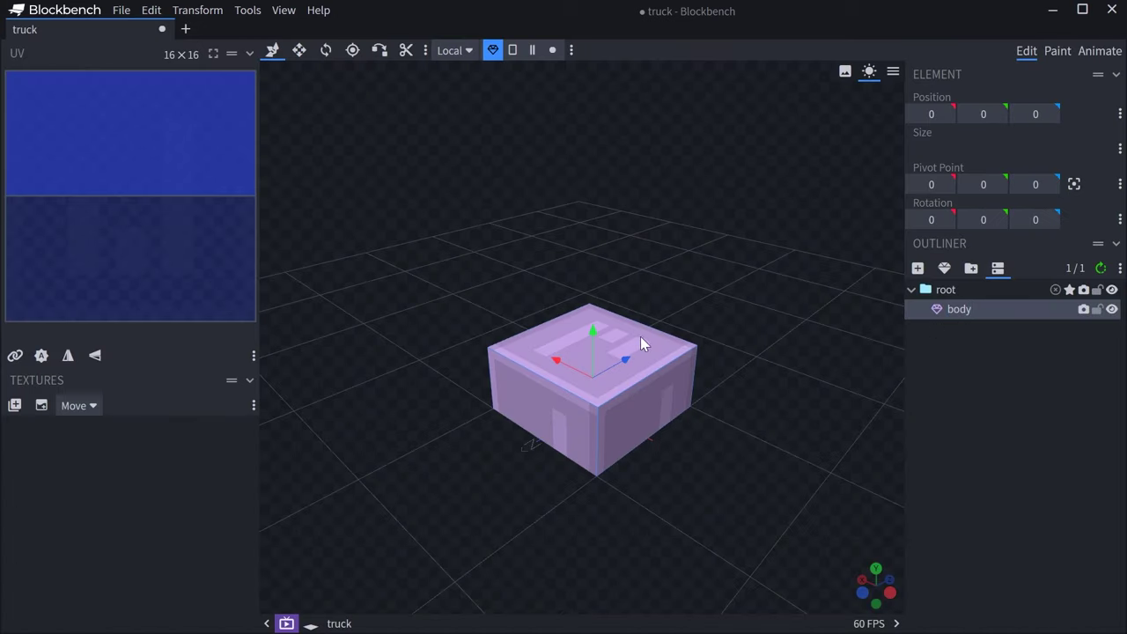
# Step: Try face and edge selection on the body by selecting its north face, an upper edge and a vertical corner edge
pyautogui.moveTo(691, 324); pyautogui.dragTo(591, 388)
pyautogui.click(561, 415)
pyautogui.scroll(3, 535, 433)
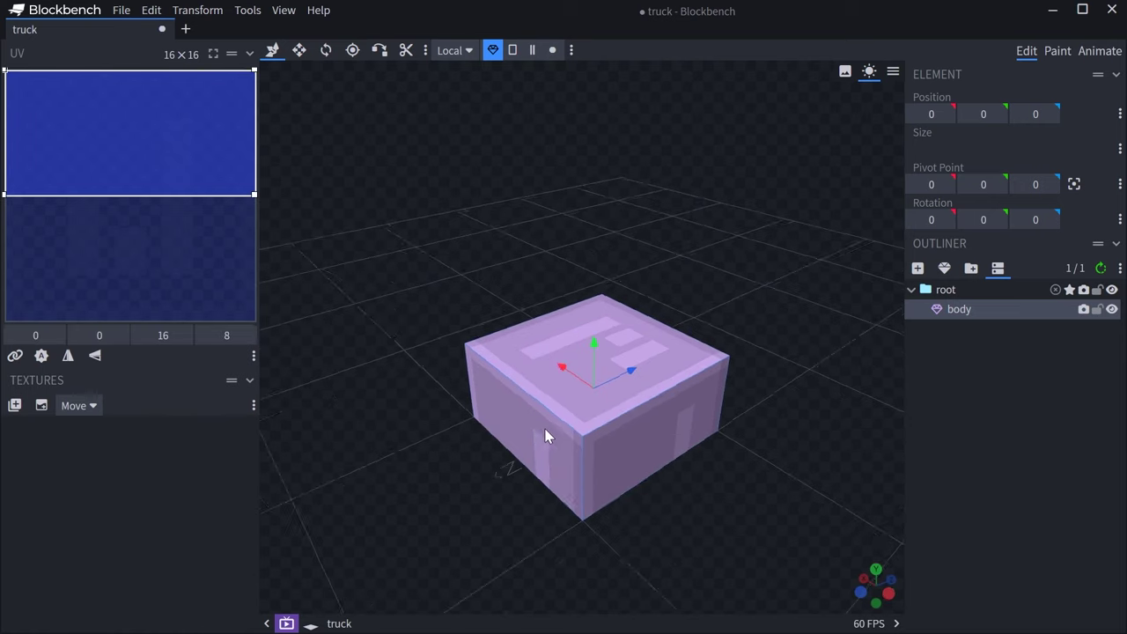
pyautogui.click(513, 50)
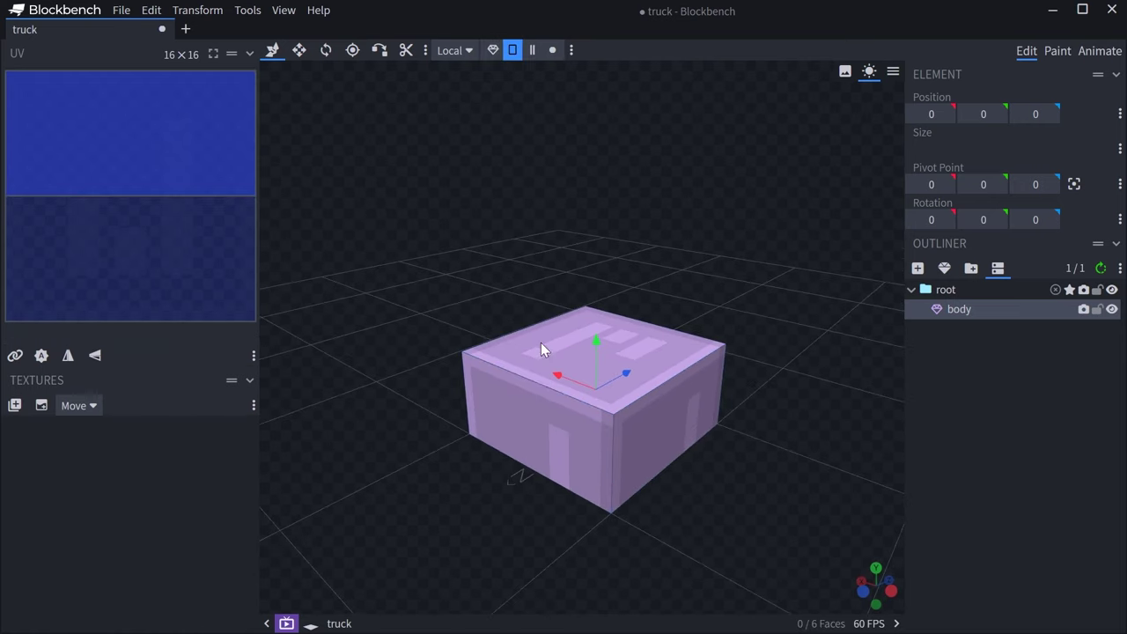
pyautogui.click(536, 407)
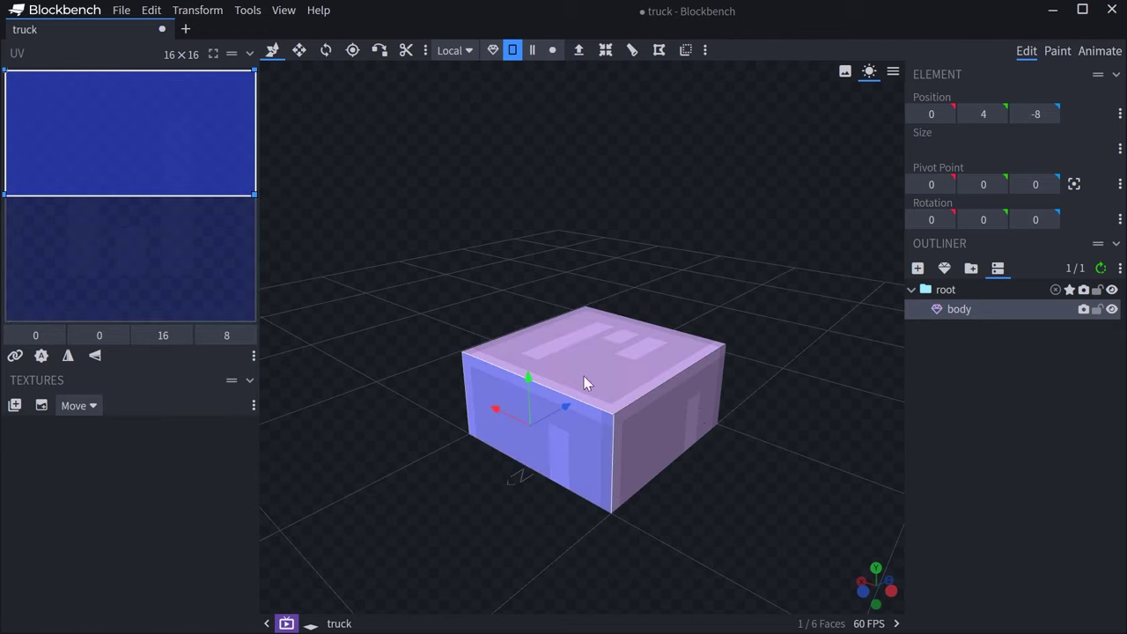
pyautogui.click(533, 50)
pyautogui.click(608, 408)
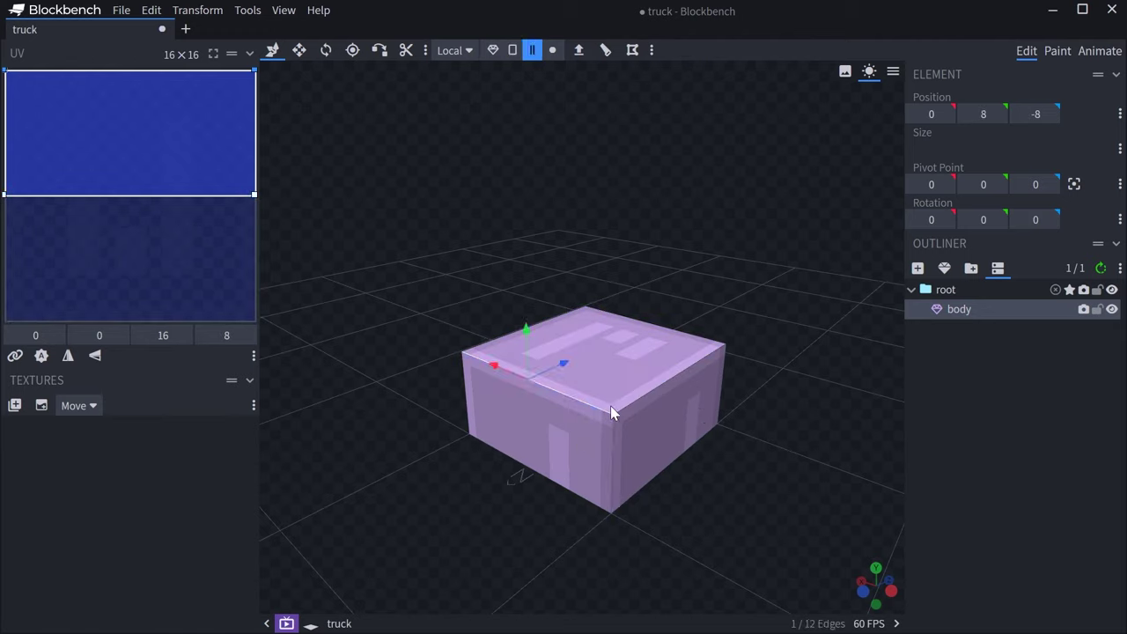
pyautogui.click(634, 402)
pyautogui.click(614, 426)
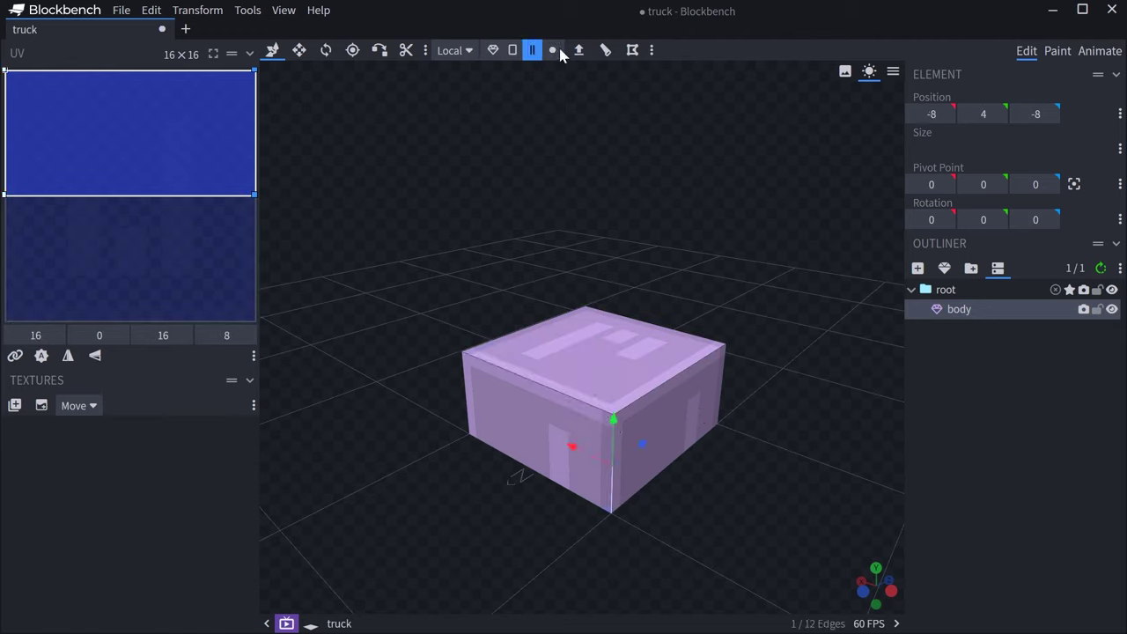
# Step: Try vertex selection on the body by selecting three corner vertices of its north face together
pyautogui.click(553, 51)
pyautogui.scroll(2, 661, 503)
pyautogui.click(631, 456)
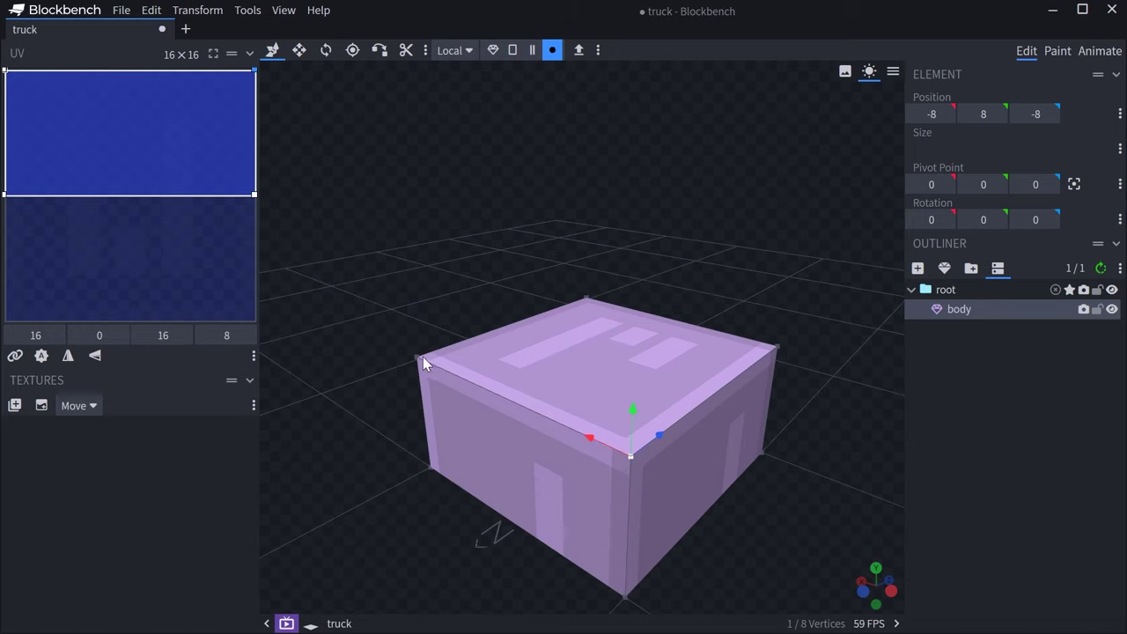
pyautogui.keyDown('shift'); pyautogui.click(418, 358); pyautogui.keyUp('shift')
pyautogui.keyDown('shift'); pyautogui.click(429, 466); pyautogui.keyUp('shift')
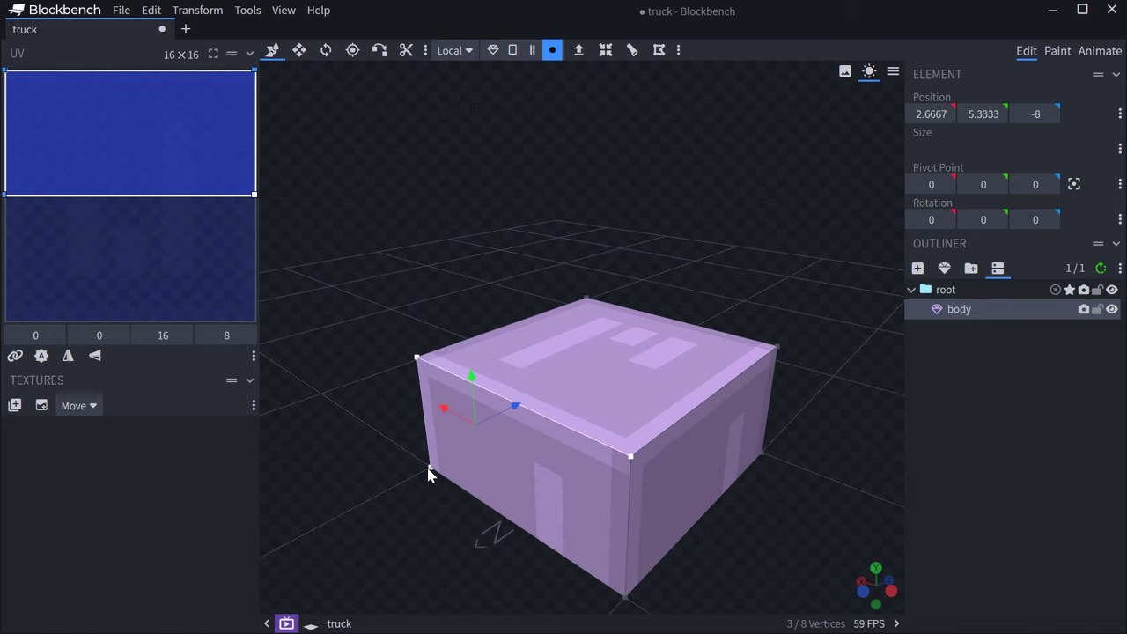
pyautogui.scroll(-3, 579, 346)
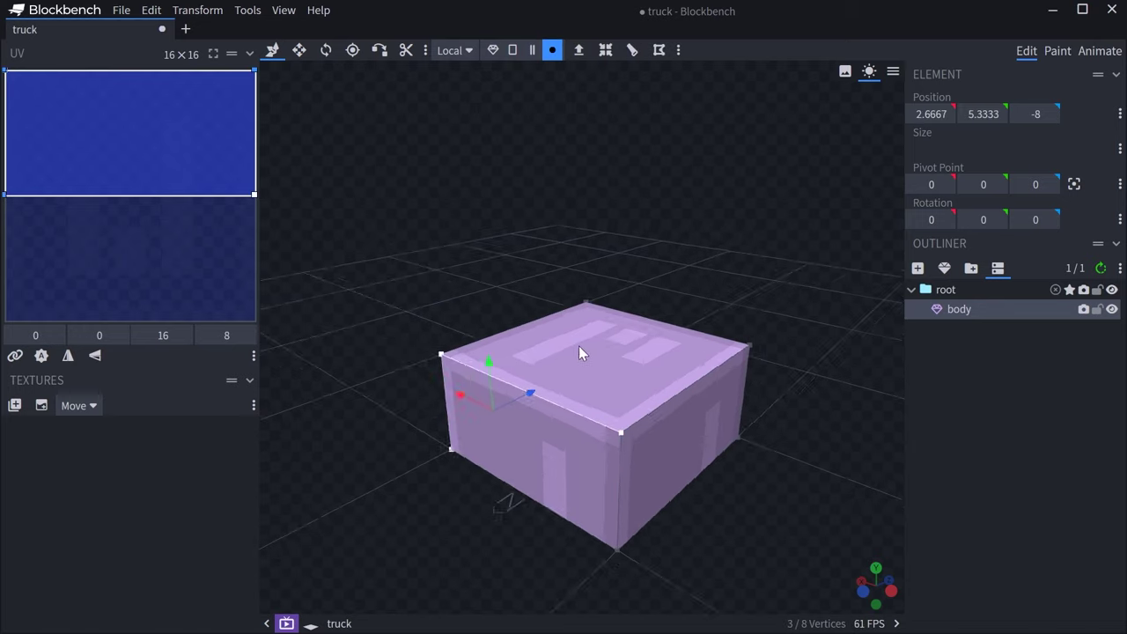
# Step: Lengthen the body along Z by moving its two end faces outward
pyautogui.click(513, 51)
pyautogui.moveTo(539, 421); pyautogui.dragTo(748, 442)
pyautogui.click(611, 377)
pyautogui.moveTo(550, 433); pyautogui.dragTo(679, 422)
# Step: Raise the body's top face and widen the body by moving both side faces outward, one of them to X -9
pyautogui.click(634, 299)
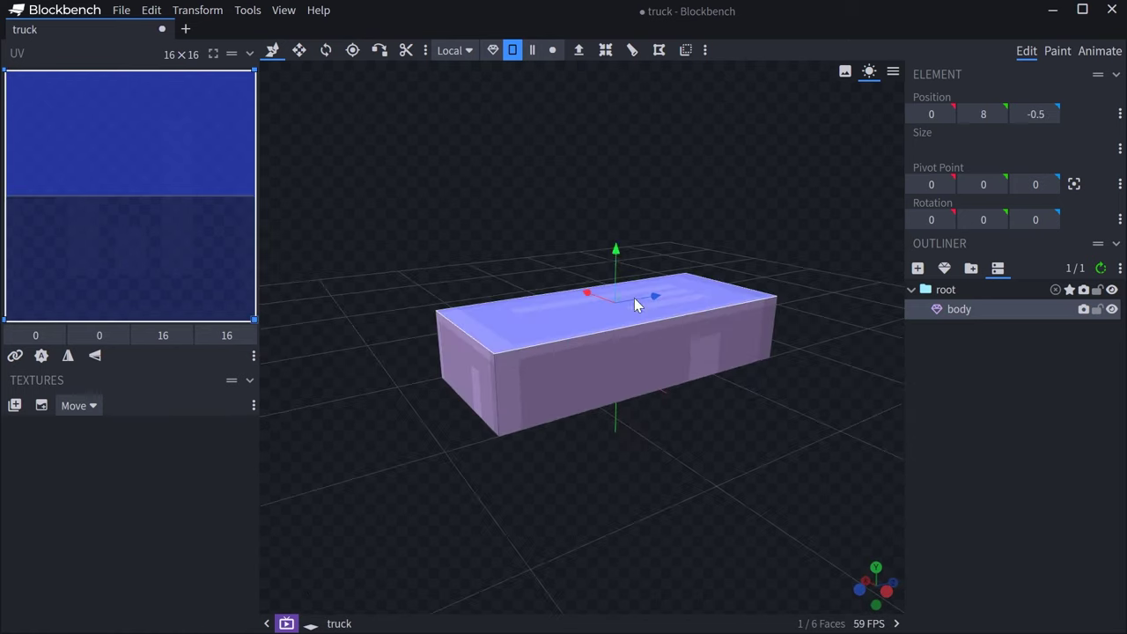
pyautogui.moveTo(618, 250); pyautogui.dragTo(621, 232)
pyautogui.click(611, 365)
pyautogui.moveTo(636, 339); pyautogui.dragTo(643, 344)
pyautogui.moveTo(458, 370); pyautogui.dragTo(561, 357)
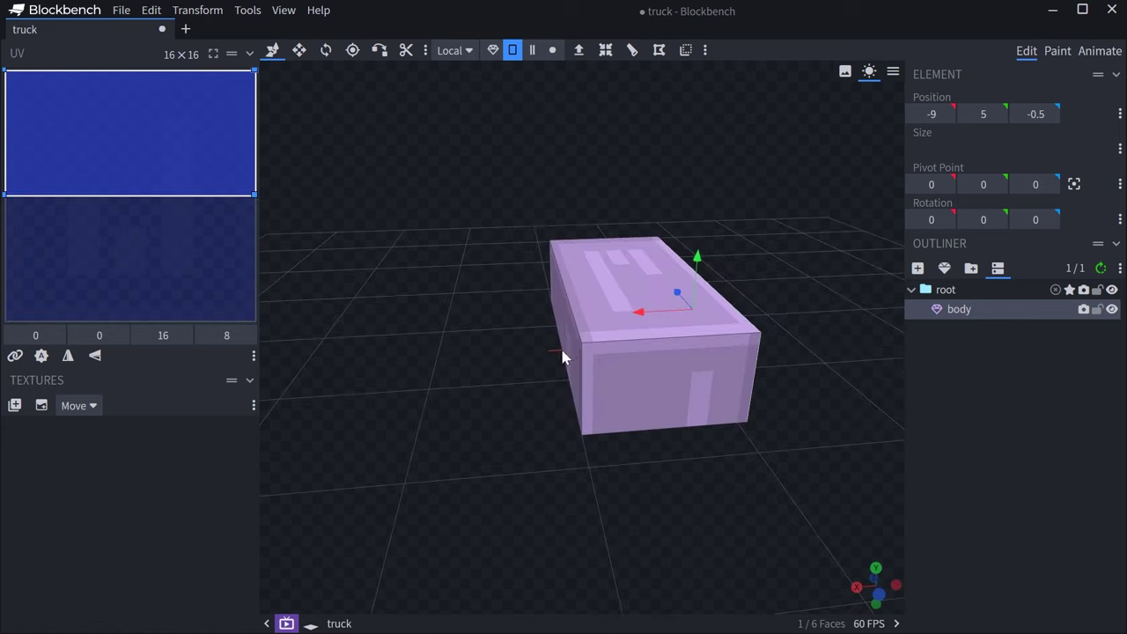
pyautogui.click(561, 352)
pyautogui.moveTo(541, 316); pyautogui.dragTo(530, 317)
# Step: Raise the whole body above the grid so its top face lies at Y 14, and return to object selection
pyautogui.moveTo(432, 317); pyautogui.dragTo(572, 337)
pyautogui.scroll(3, 608, 296)
pyautogui.click(492, 50)
pyautogui.scroll(-3, 590, 266)
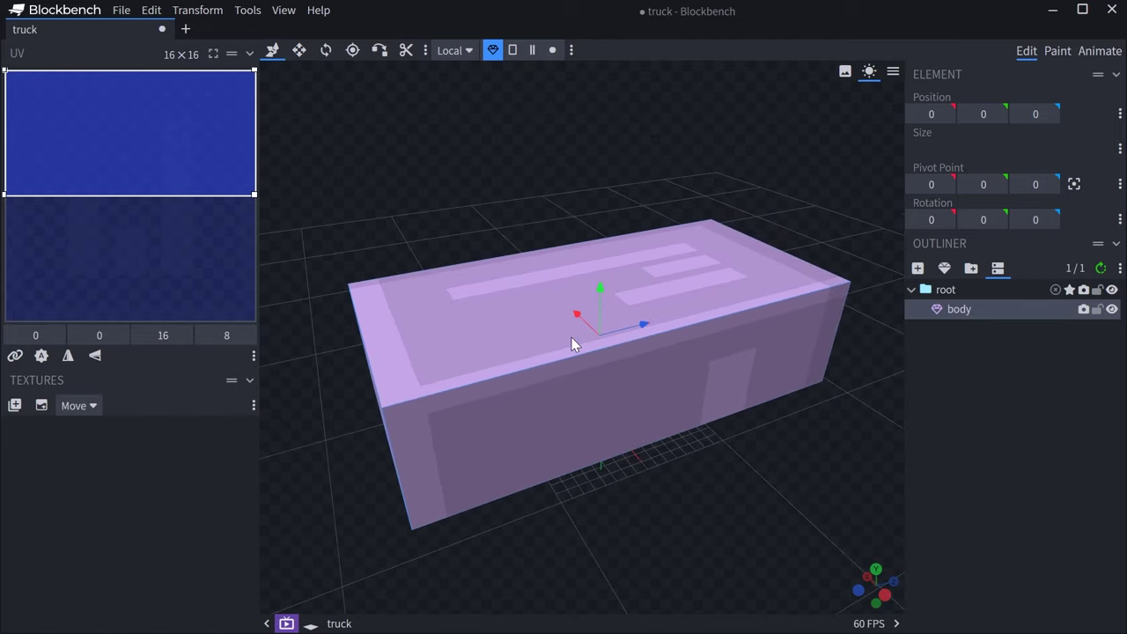
# Step: Add a loop cut across the body's width from its top face, using direction 1 and offset 50
pyautogui.click(512, 50)
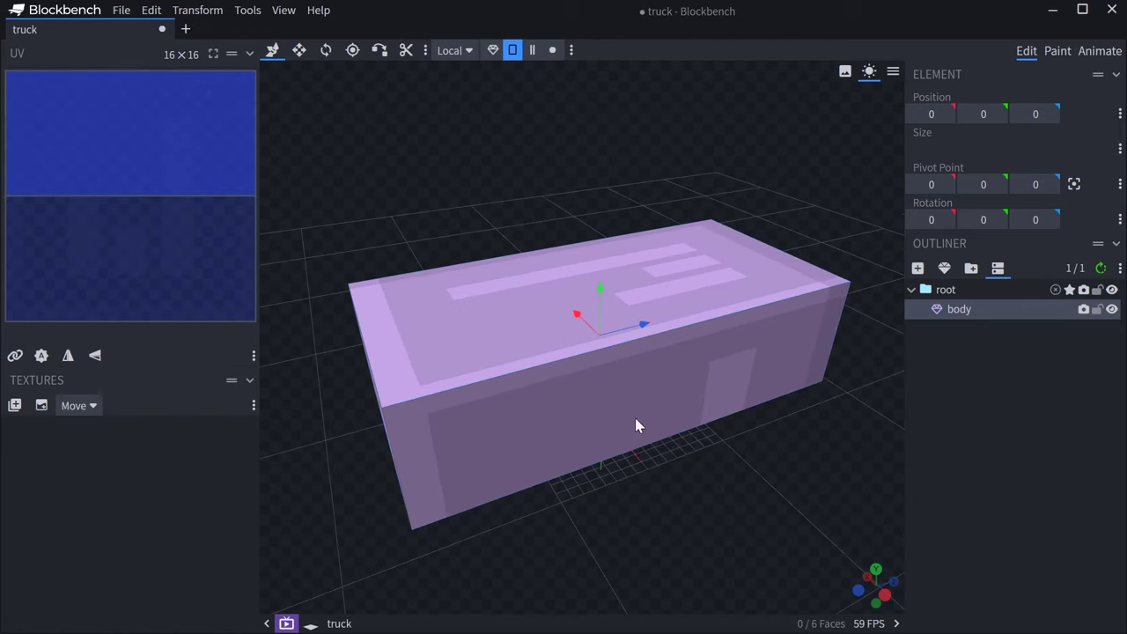
pyautogui.click(563, 340)
pyautogui.moveTo(640, 165); pyautogui.dragTo(646, 188)
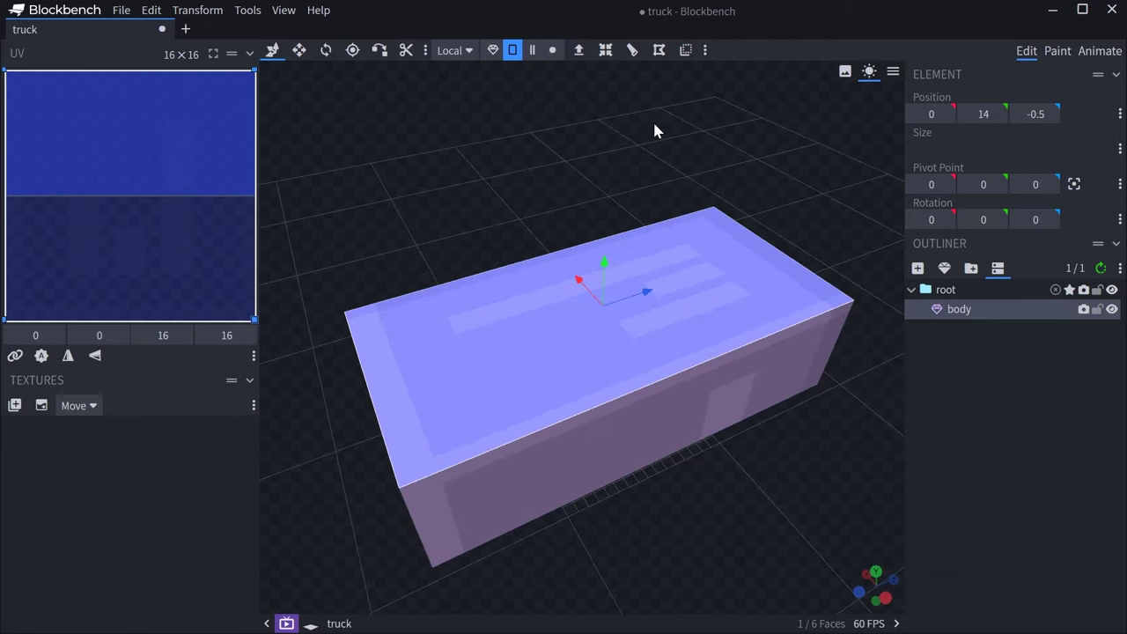
pyautogui.click(631, 50)
pyautogui.scroll(-3, 652, 194)
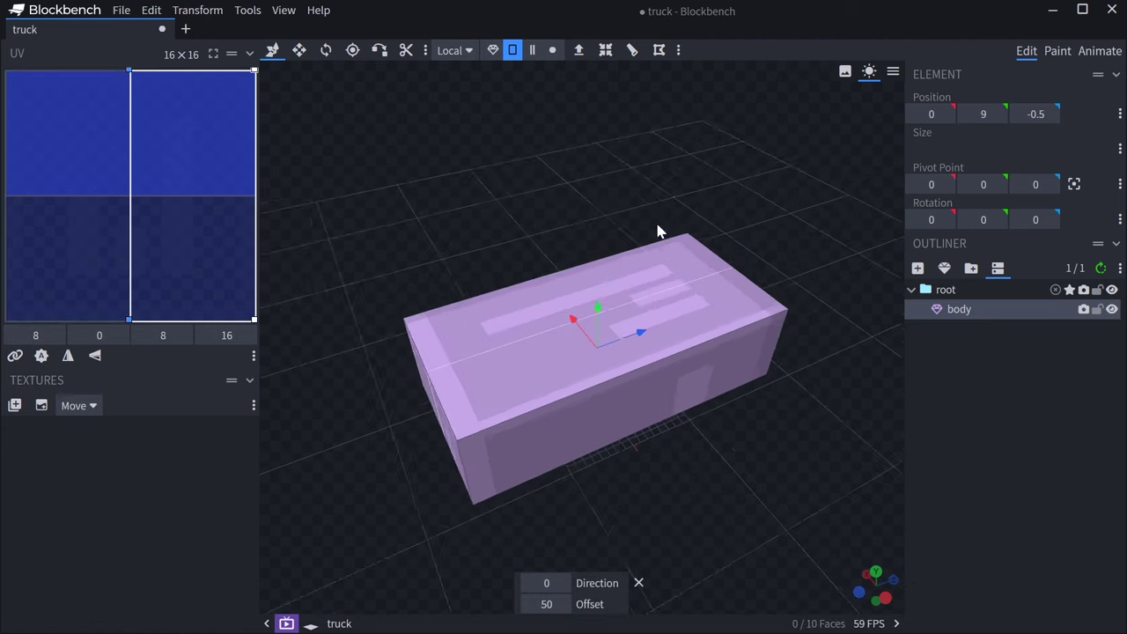
pyautogui.click(568, 583)
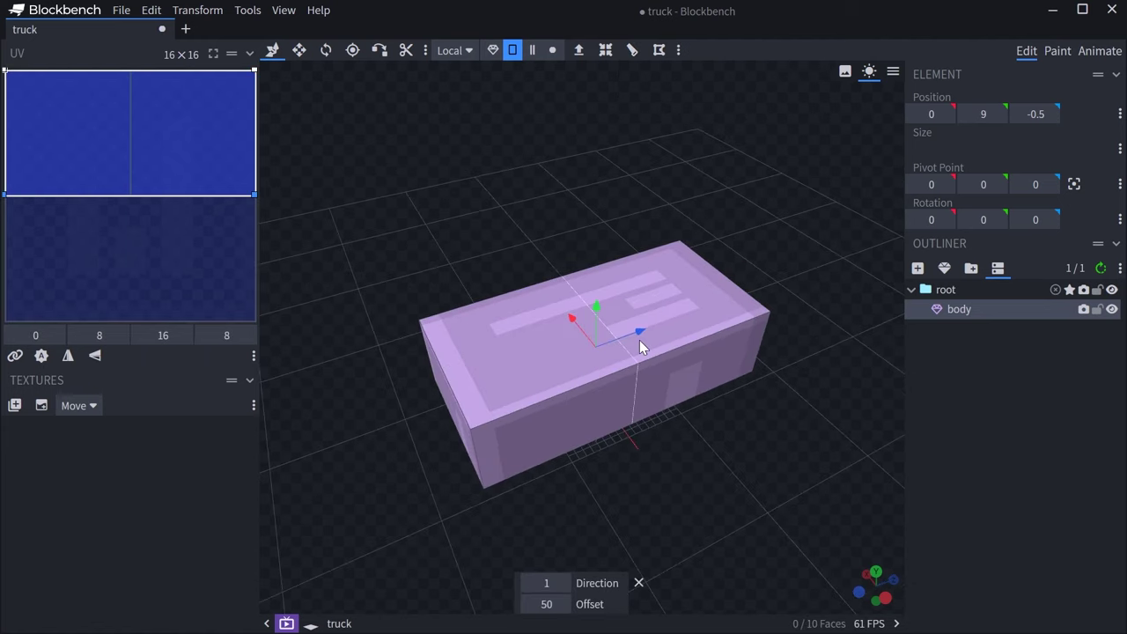
# Step: Move the new loop cut toward the north end of the body, to Z -13
pyautogui.moveTo(635, 336); pyautogui.dragTo(584, 346)
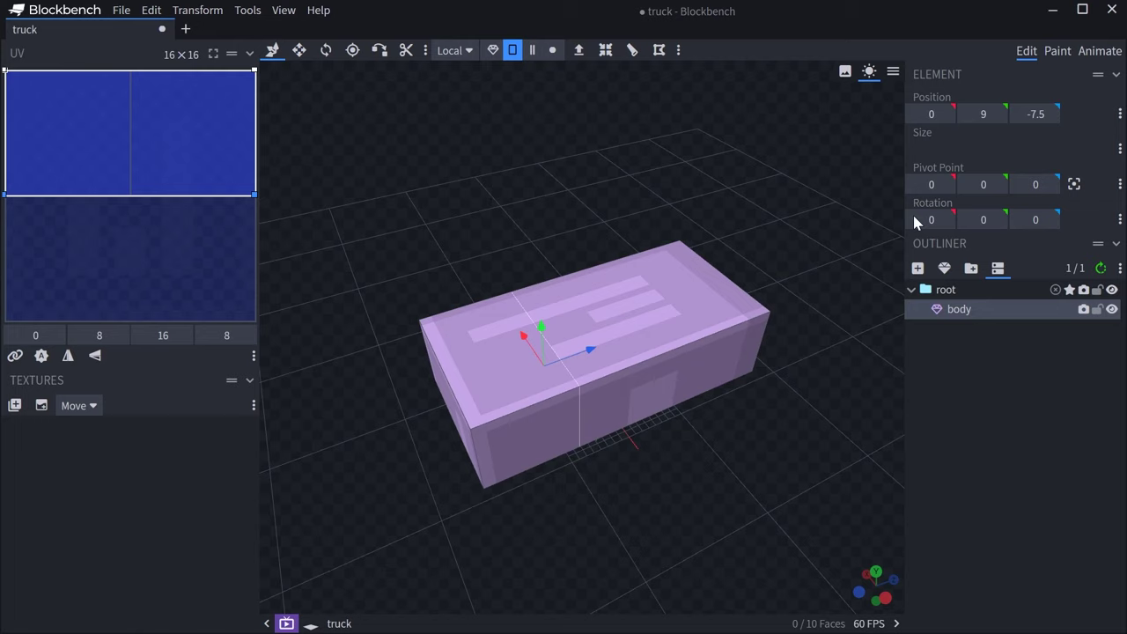
pyautogui.click(1035, 114)
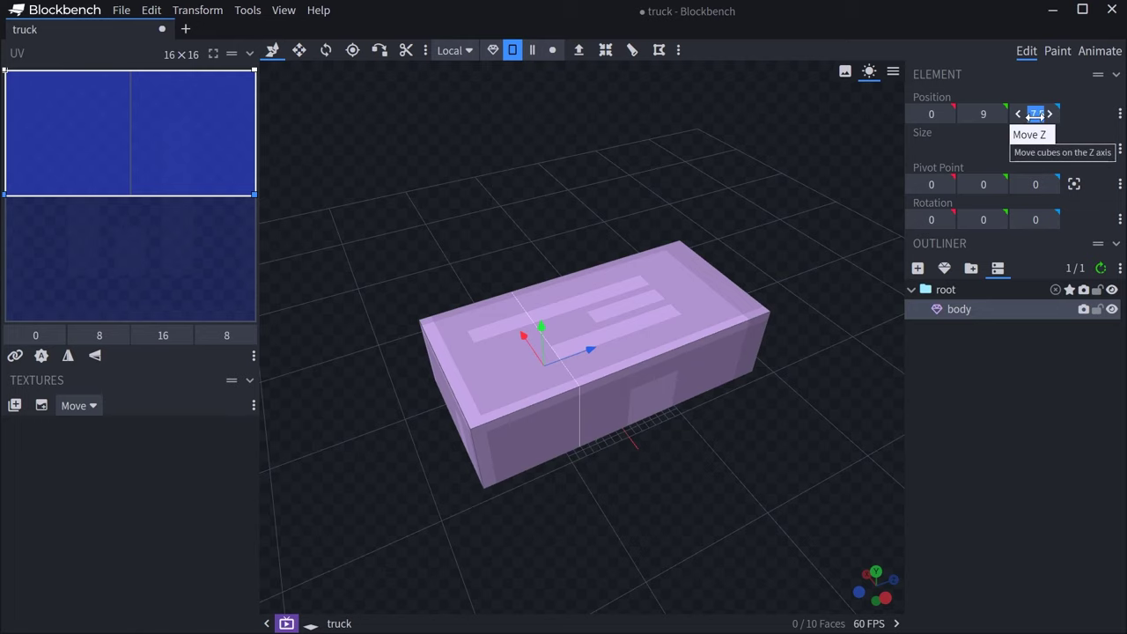
pyautogui.press('Return')
pyautogui.moveTo(547, 311); pyautogui.dragTo(539, 247, button='middle')
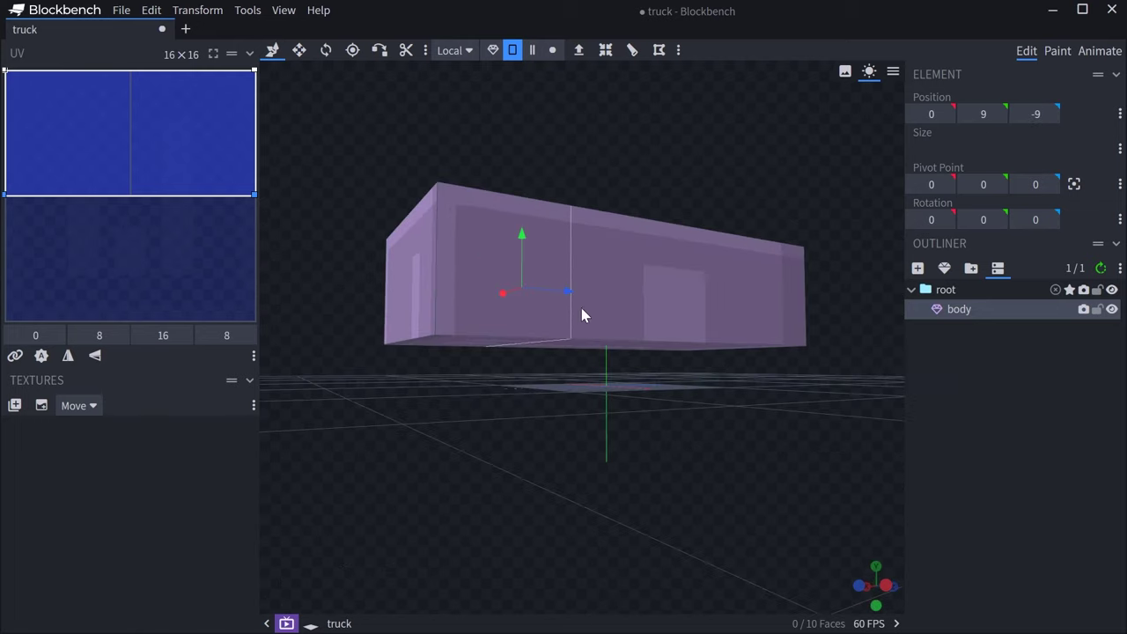
pyautogui.moveTo(572, 294); pyautogui.dragTo(542, 299)
pyautogui.moveTo(571, 294); pyautogui.dragTo(539, 370, button='middle')
pyautogui.moveTo(500, 344); pyautogui.dragTo(554, 396)
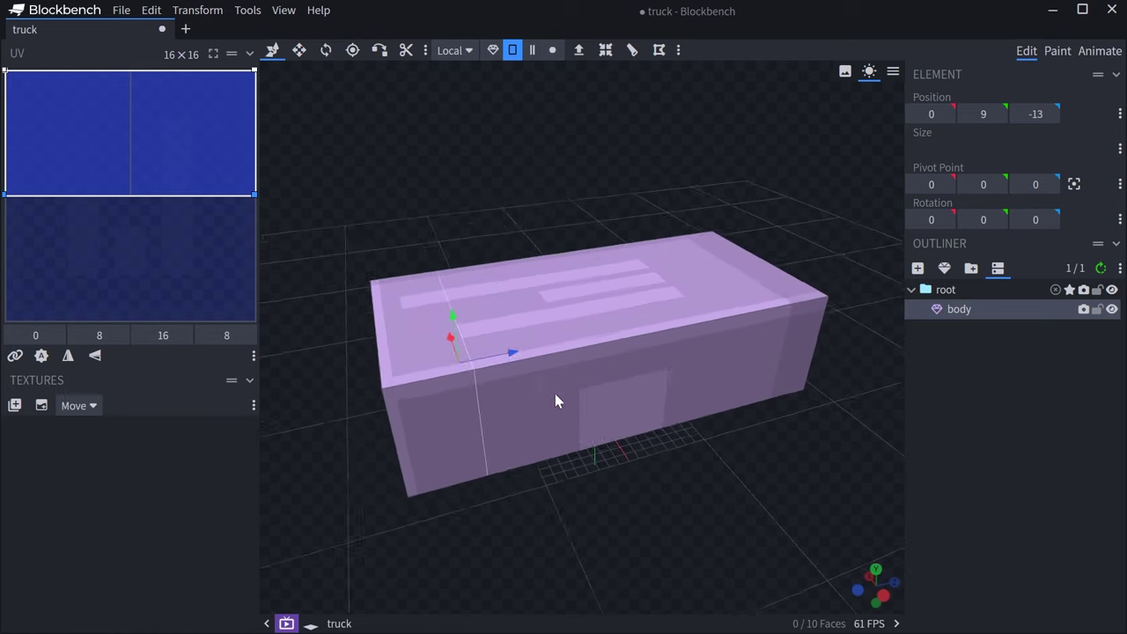
# Step: Add a second crosswise loop cut through the long section of the body behind the first cut, at offset 50
pyautogui.click(596, 369)
pyautogui.click(632, 50)
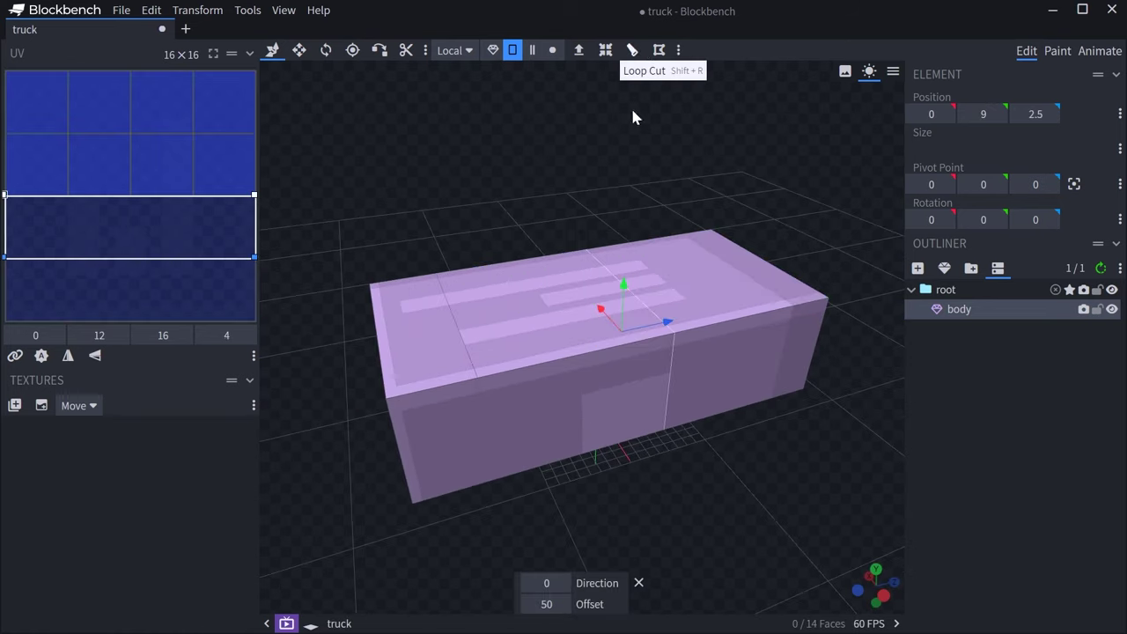
pyautogui.click(563, 583)
pyautogui.click(561, 584)
# Step: Set the second loop cut's Z position to 9 and shift it slightly farther toward the rear end
pyautogui.moveTo(702, 375); pyautogui.dragTo(654, 377, button='middle')
pyautogui.click(1036, 111)
pyautogui.write('9')
pyautogui.press('Return')
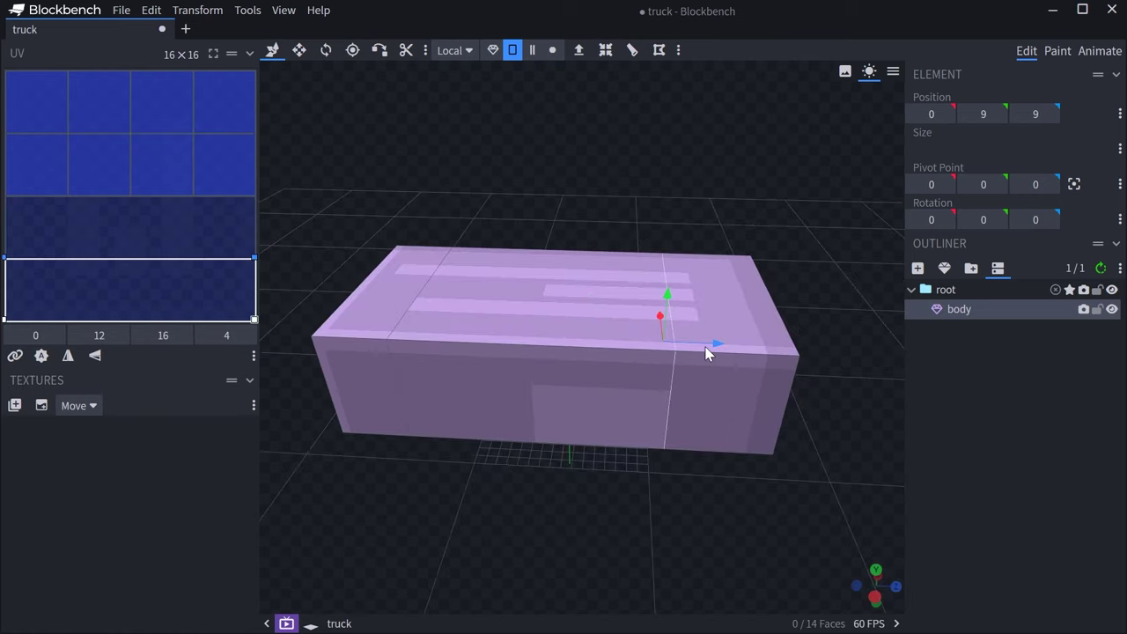
pyautogui.moveTo(707, 346)
pyautogui.mouseDown()
pyautogui.moveTo(731, 354)
pyautogui.moveTo(721, 355)
pyautogui.mouseUp()
pyautogui.moveTo(724, 354); pyautogui.dragTo(754, 370, button='middle')
# Step: Add a third loop cut across the middle section of the body and move it toward the rear
pyautogui.click(651, 282)
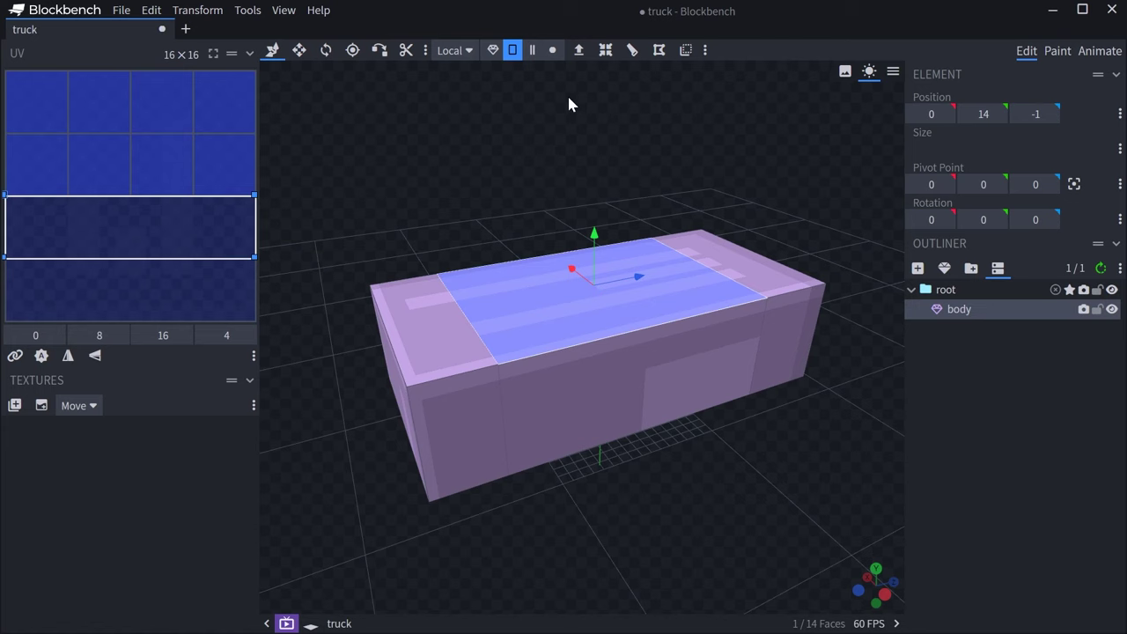
pyautogui.click(633, 51)
pyautogui.moveTo(782, 269); pyautogui.dragTo(763, 297, button='middle')
pyautogui.moveTo(643, 347); pyautogui.dragTo(693, 350)
pyautogui.moveTo(687, 343); pyautogui.dragTo(712, 345, button='middle')
# Step: Add a fourth loop cut between the first and third cuts with direction 0 and offset 50, and move it to Z -5
pyautogui.click(590, 317)
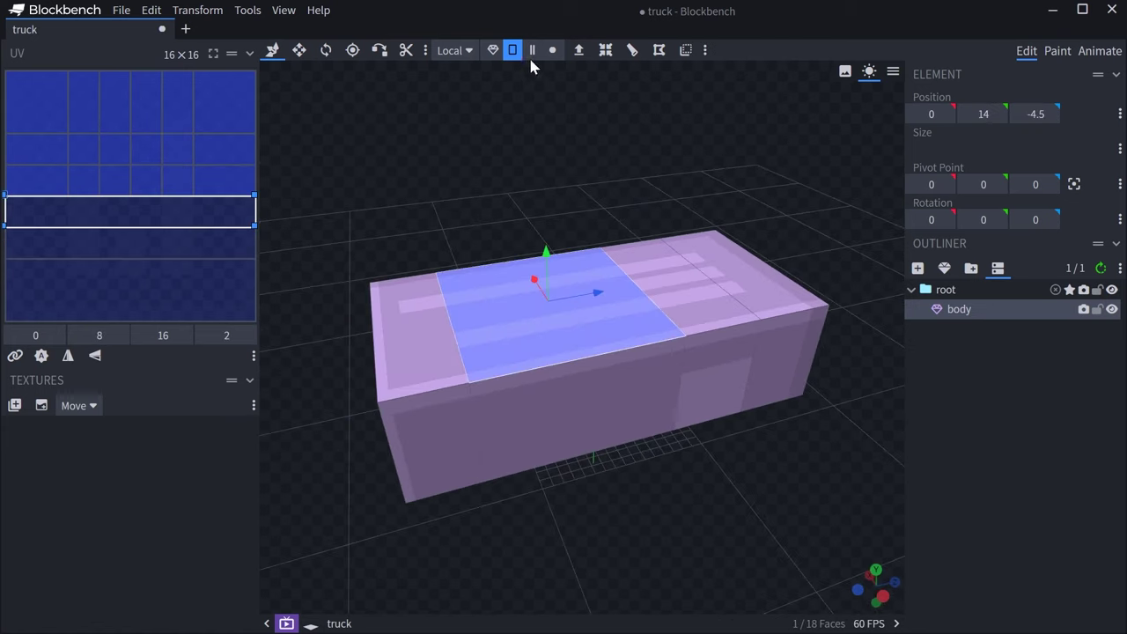
pyautogui.click(632, 51)
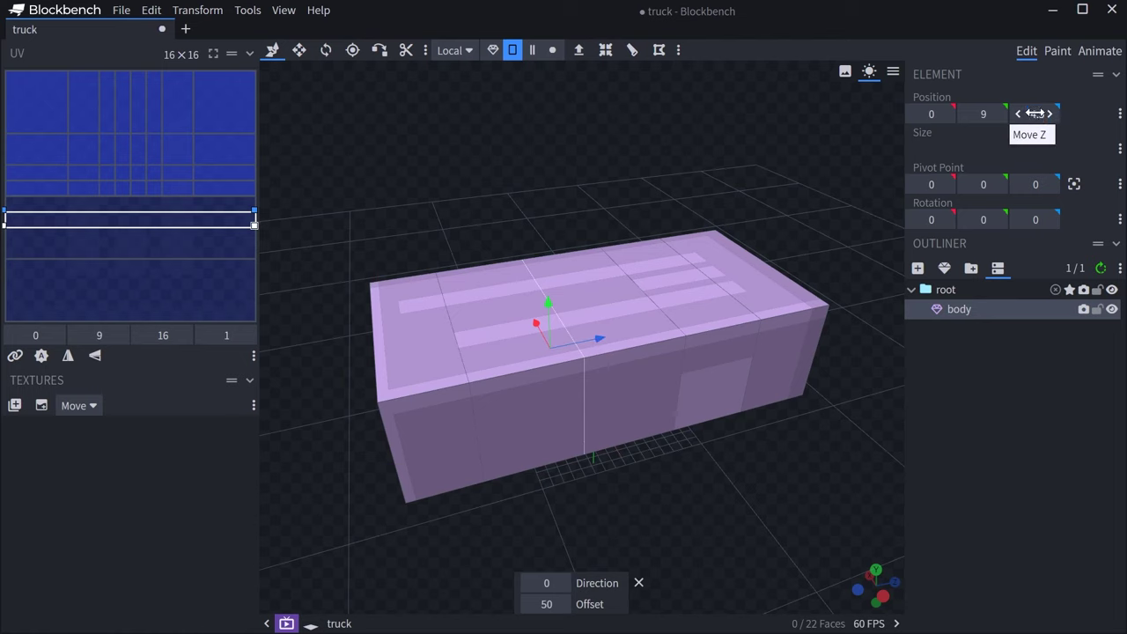
pyautogui.moveTo(1034, 114); pyautogui.dragTo(1022, 114)
pyautogui.moveTo(693, 340); pyautogui.dragTo(673, 317, button='middle')
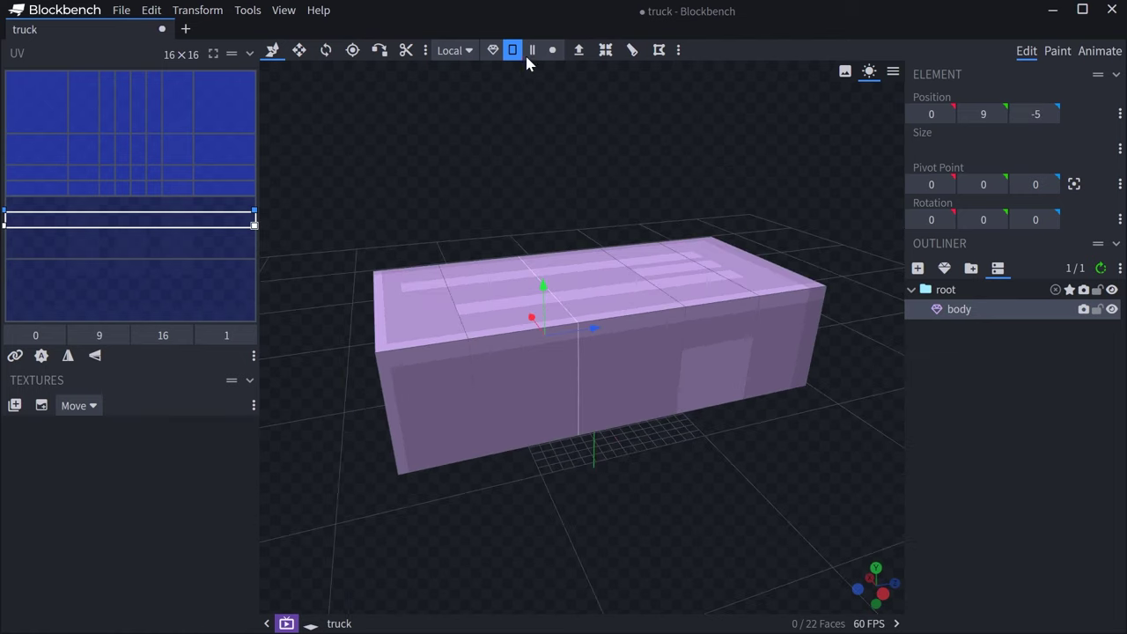
# Step: Move the frontmost crosswise edge loop of the body to Z -15 and adjust the second edge loop's position along the length
pyautogui.click(532, 50)
pyautogui.click(471, 361)
pyautogui.moveTo(478, 352); pyautogui.dragTo(546, 393)
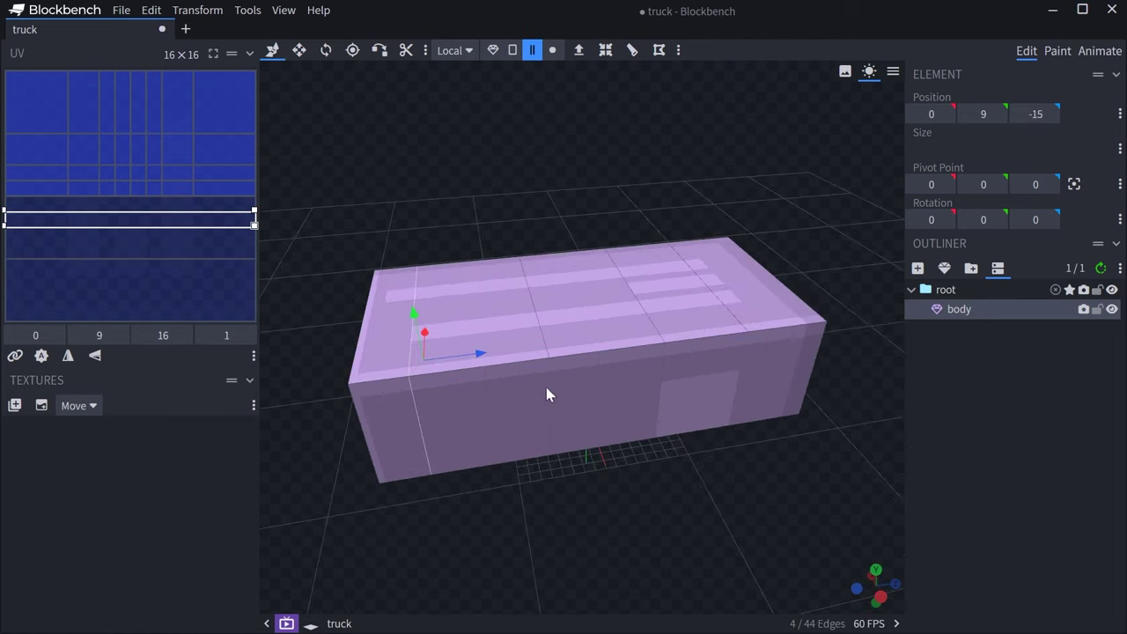
pyautogui.keyDown('alt'); pyautogui.click(549, 384); pyautogui.keyUp('alt')
pyautogui.moveTo(582, 343); pyautogui.dragTo(564, 346)
# Step: Shift the rearmost crosswise edge loop slightly toward the rear and position the loop ahead of it at Z 4
pyautogui.moveTo(592, 370); pyautogui.dragTo(558, 360, button='middle')
pyautogui.keyDown('alt'); pyautogui.click(704, 381); pyautogui.keyUp('alt')
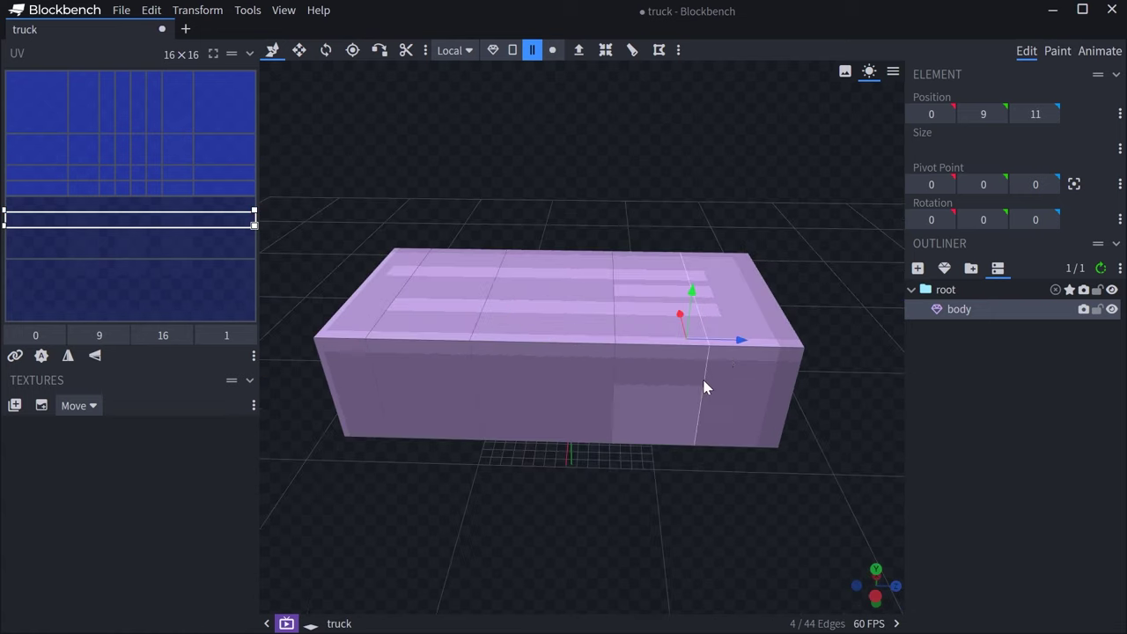
pyautogui.moveTo(733, 341); pyautogui.dragTo(742, 346)
pyautogui.keyDown('alt'); pyautogui.click(614, 379); pyautogui.keyUp('alt')
pyautogui.moveTo(662, 394); pyautogui.dragTo(679, 363, button='middle')
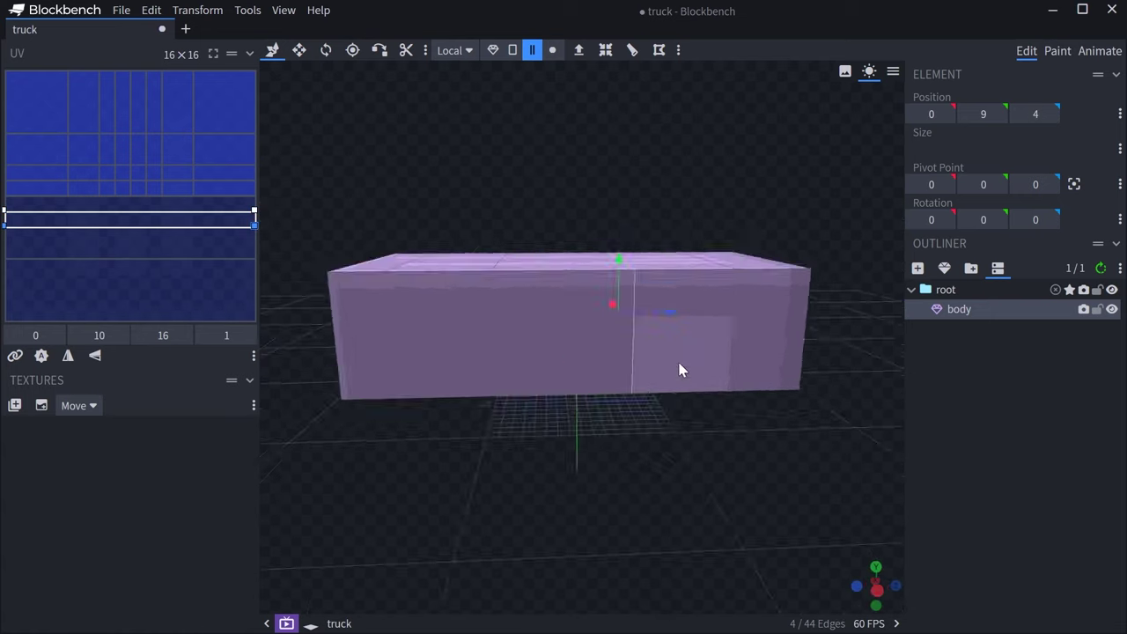
# Step: Add a horizontal loop cut around the body's sides with direction 1 and offset 50
pyautogui.moveTo(678, 370); pyautogui.dragTo(627, 351)
pyautogui.click(512, 50)
pyautogui.click(617, 352)
pyautogui.click(632, 50)
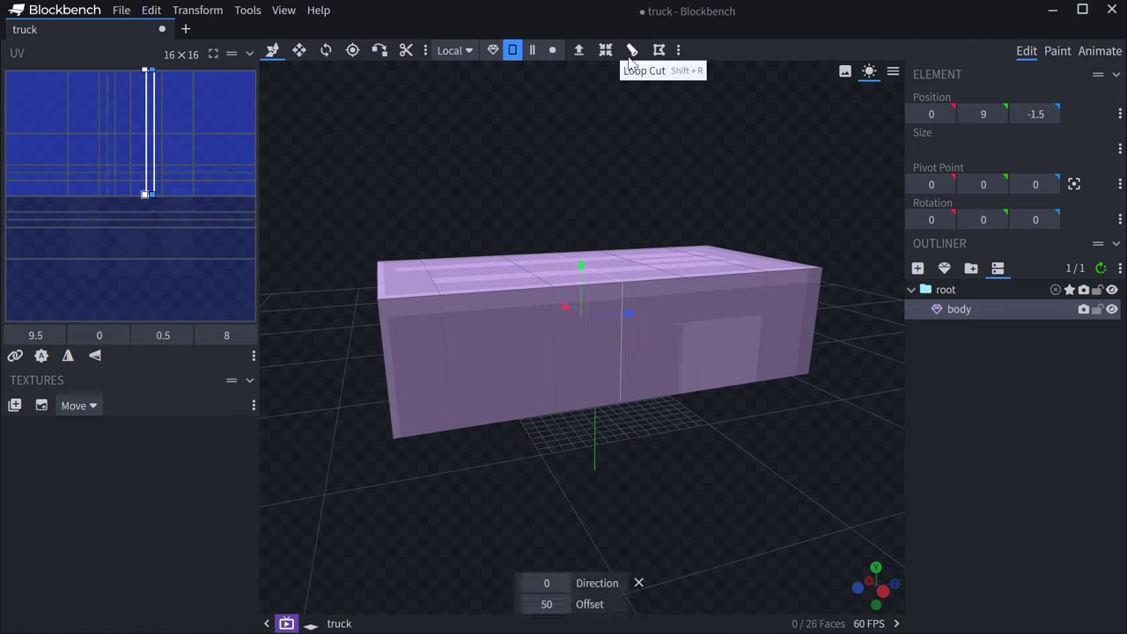
pyautogui.click(561, 583)
# Step: Add two lengthwise vertical loop cuts through the body, moving one toward each side, with the second at X 4
pyautogui.moveTo(663, 480); pyautogui.dragTo(655, 375)
pyautogui.click(655, 374)
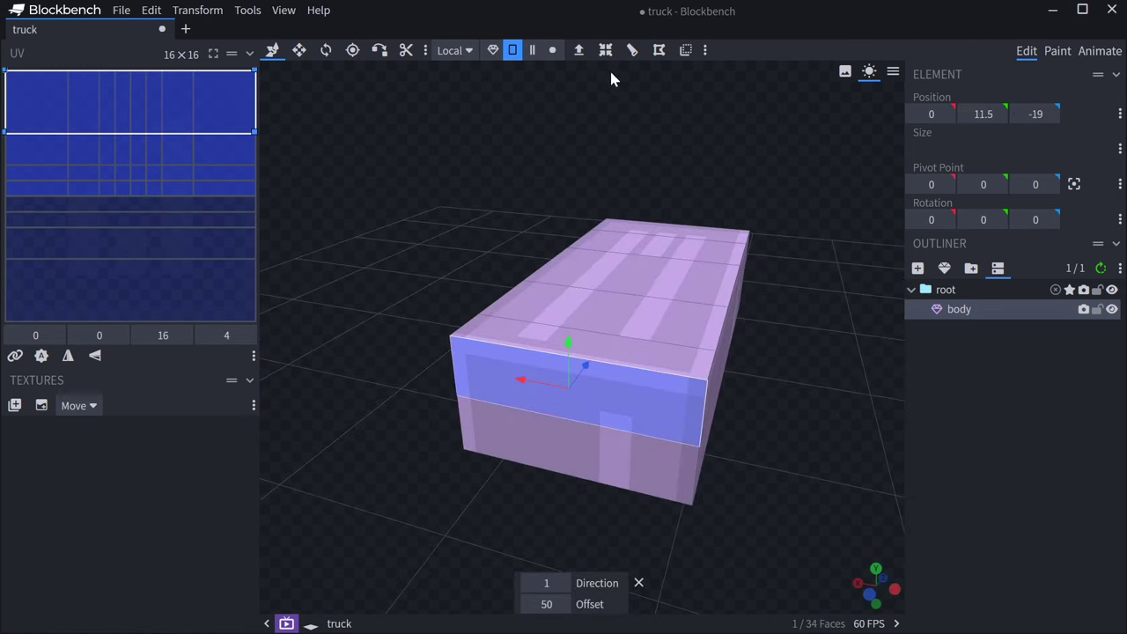
pyautogui.click(632, 51)
pyautogui.click(561, 583)
pyautogui.click(614, 330)
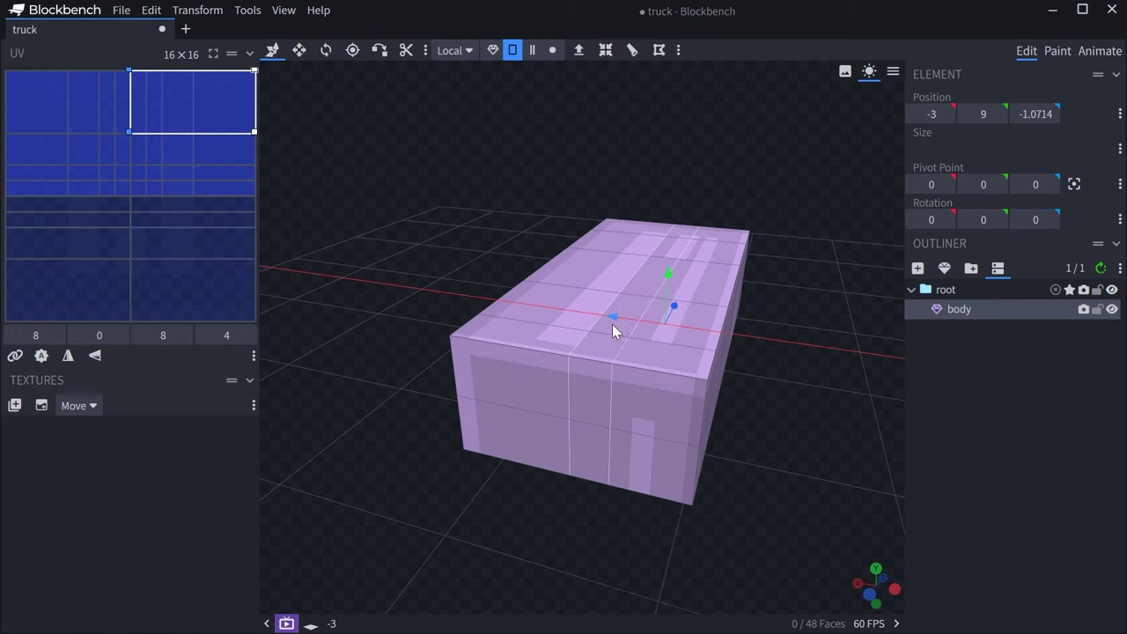
pyautogui.moveTo(613, 325); pyautogui.dragTo(496, 299)
pyautogui.click(602, 370)
pyautogui.click(604, 49)
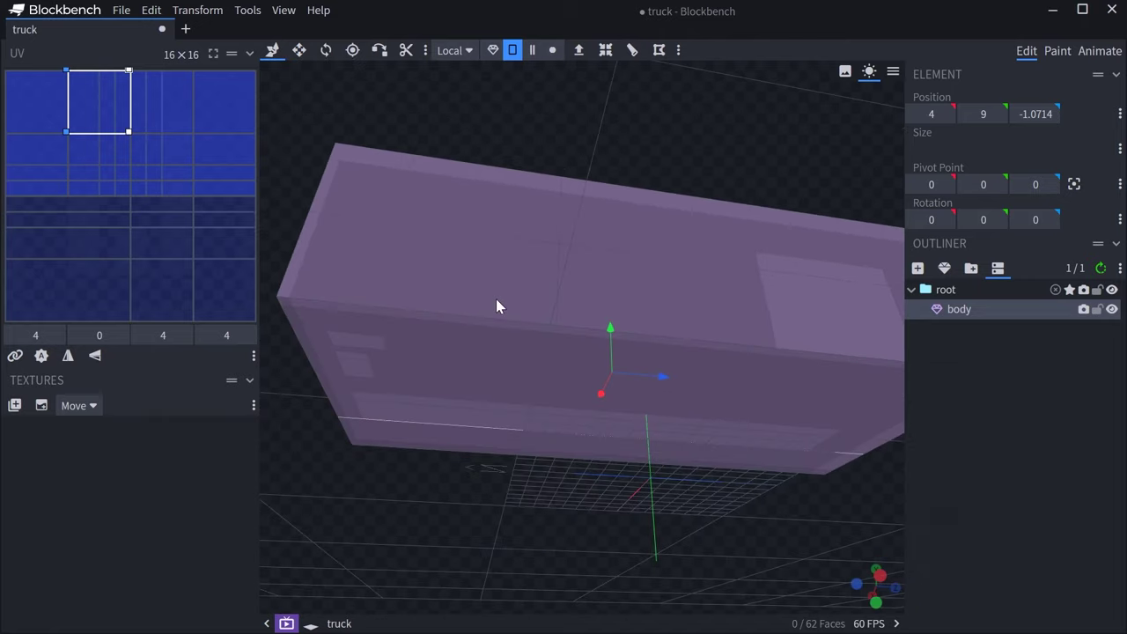
# Step: Delete the lower side face and adjoining underside face at the front wheel position on the body's negative-X side
pyautogui.click(482, 304)
pyautogui.keyDown('shift'); pyautogui.click(467, 340); pyautogui.keyUp('shift')
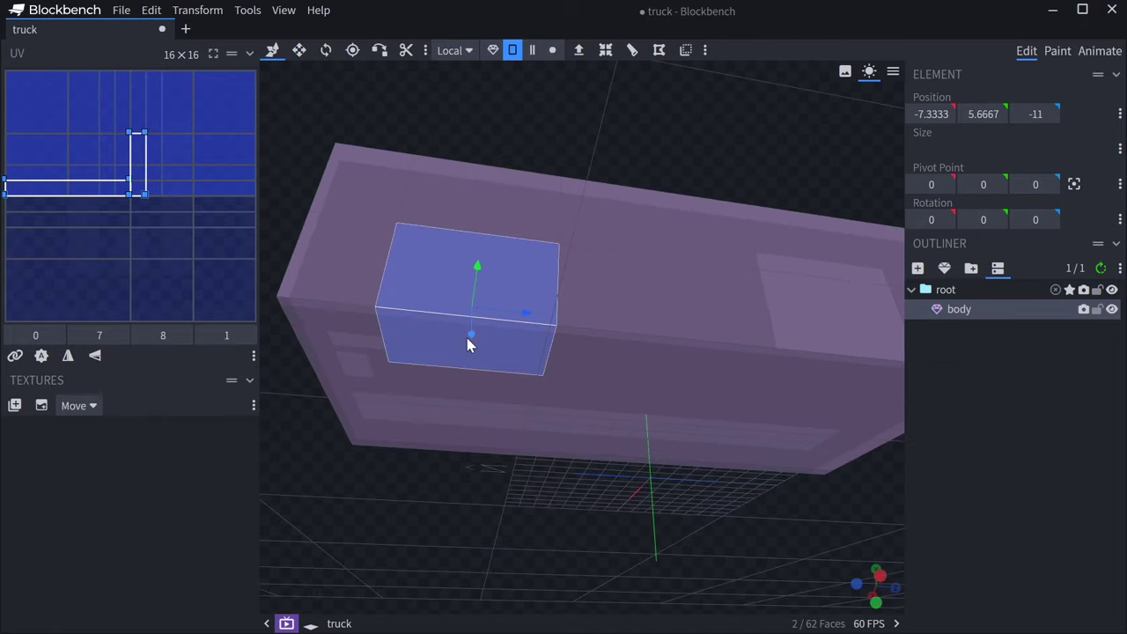
pyautogui.moveTo(543, 244); pyautogui.dragTo(543, 273)
pyautogui.rightClick(543, 273)
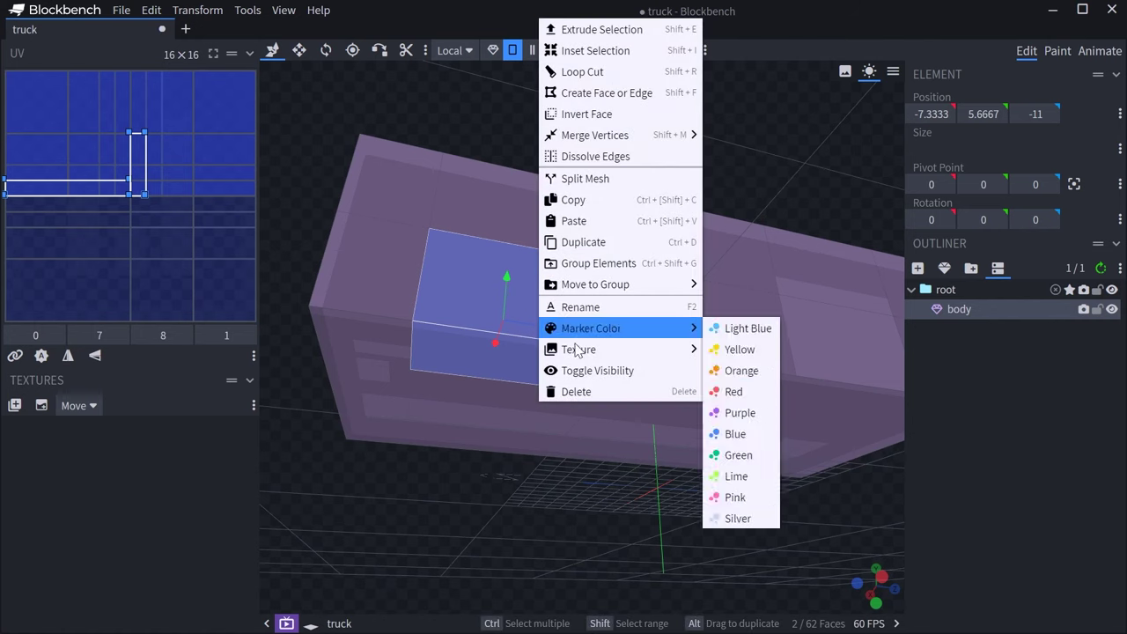
pyautogui.click(567, 389)
# Step: Delete the lower side face and adjoining underside face at the rear wheel position on the negative-X side
pyautogui.moveTo(623, 355); pyautogui.dragTo(672, 309)
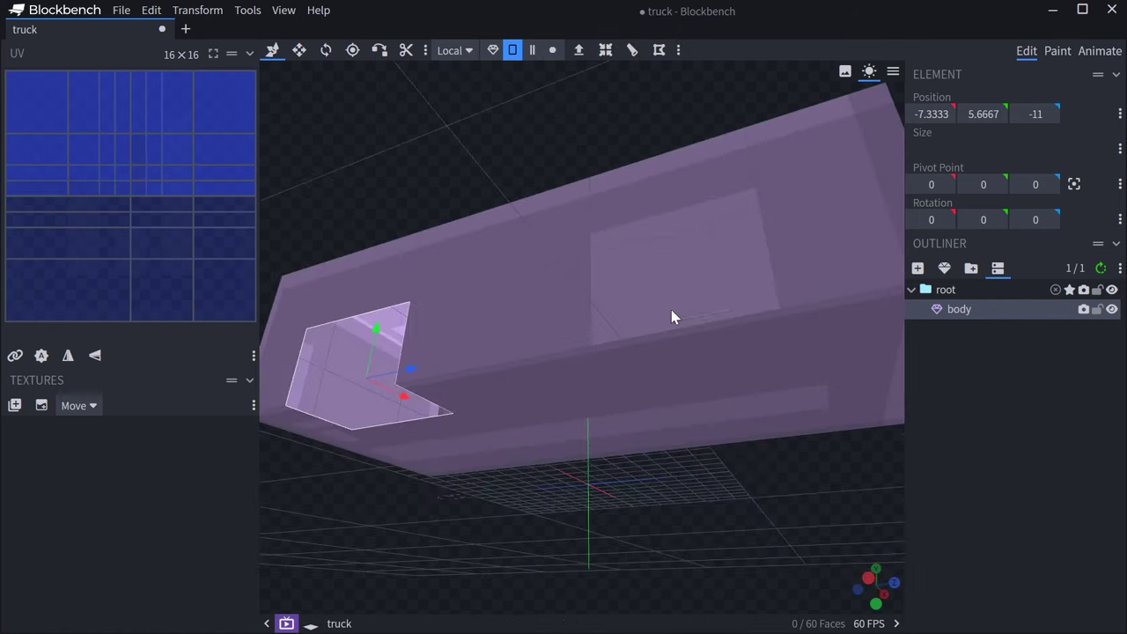
pyautogui.click(672, 313)
pyautogui.keyDown('shift'); pyautogui.click(679, 358); pyautogui.keyUp('shift')
pyautogui.moveTo(678, 352); pyautogui.dragTo(503, 383)
pyautogui.press('Delete')
# Step: Open the rear and front wheel positions on the positive-X side by deleting their lower side and underside faces
pyautogui.click(545, 373)
pyautogui.keyDown('shift'); pyautogui.click(542, 373); pyautogui.keyUp('shift')
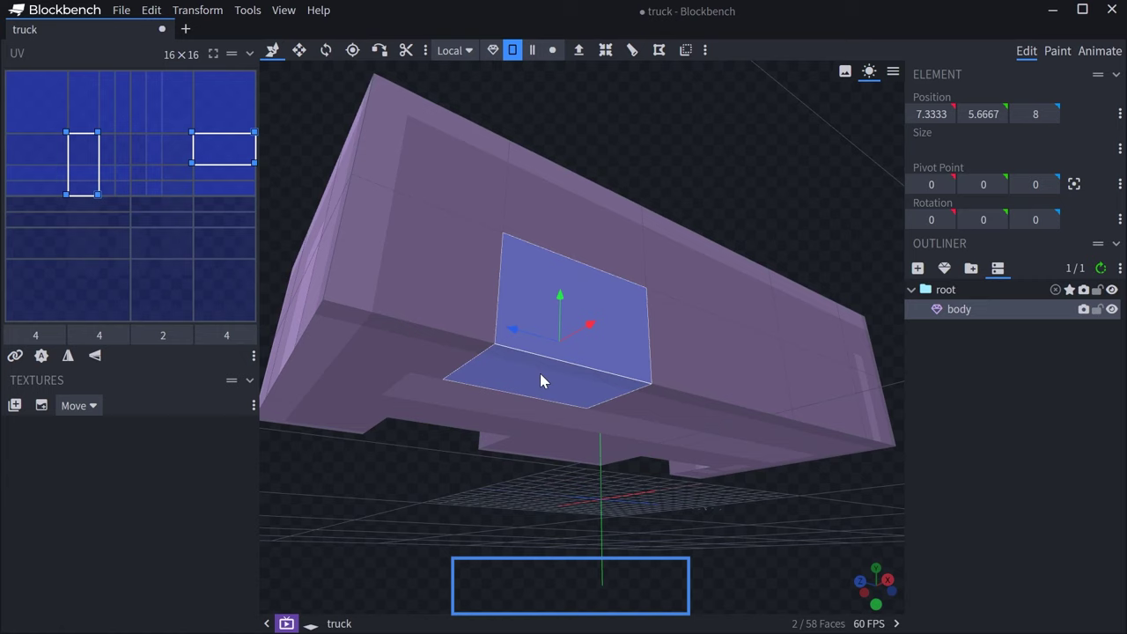
pyautogui.press('Delete')
pyautogui.moveTo(755, 423); pyautogui.dragTo(554, 317)
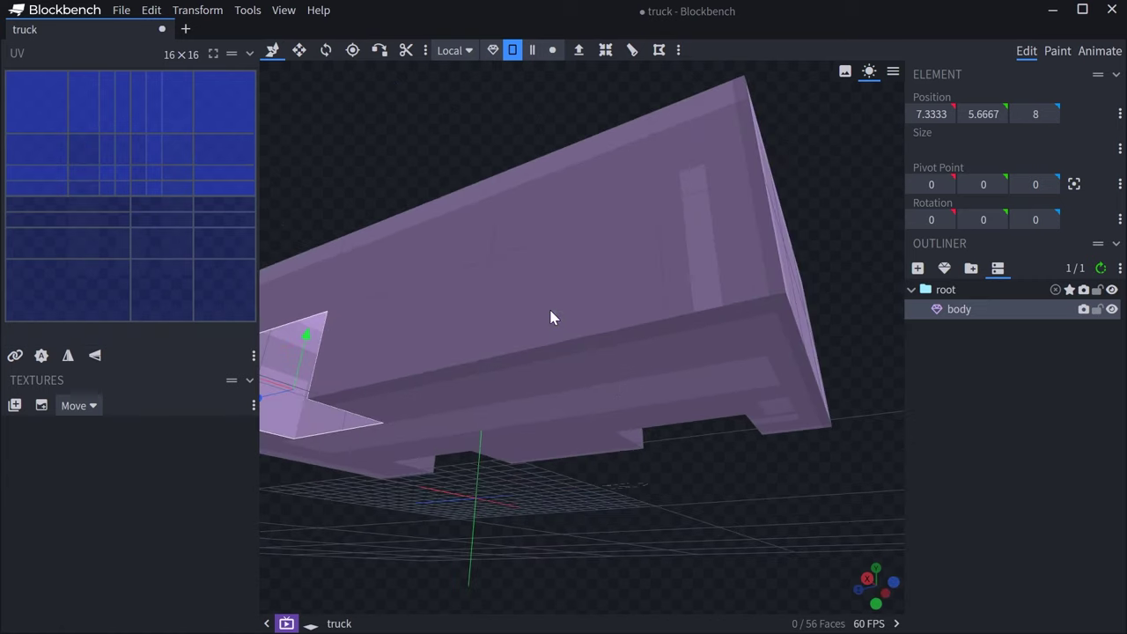
pyautogui.click(571, 353)
pyautogui.keyDown('shift'); pyautogui.click(573, 364); pyautogui.keyUp('shift')
pyautogui.press('Delete')
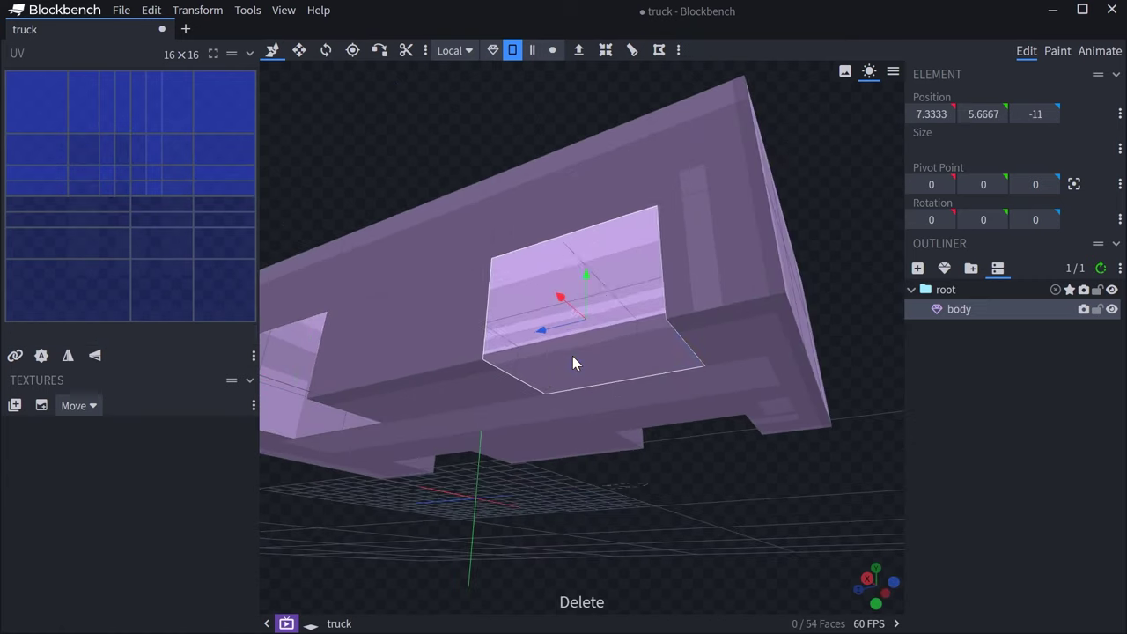
# Step: Scale the three underside faces of the middle section slightly narrower along the body's length
pyautogui.moveTo(572, 356); pyautogui.dragTo(753, 386)
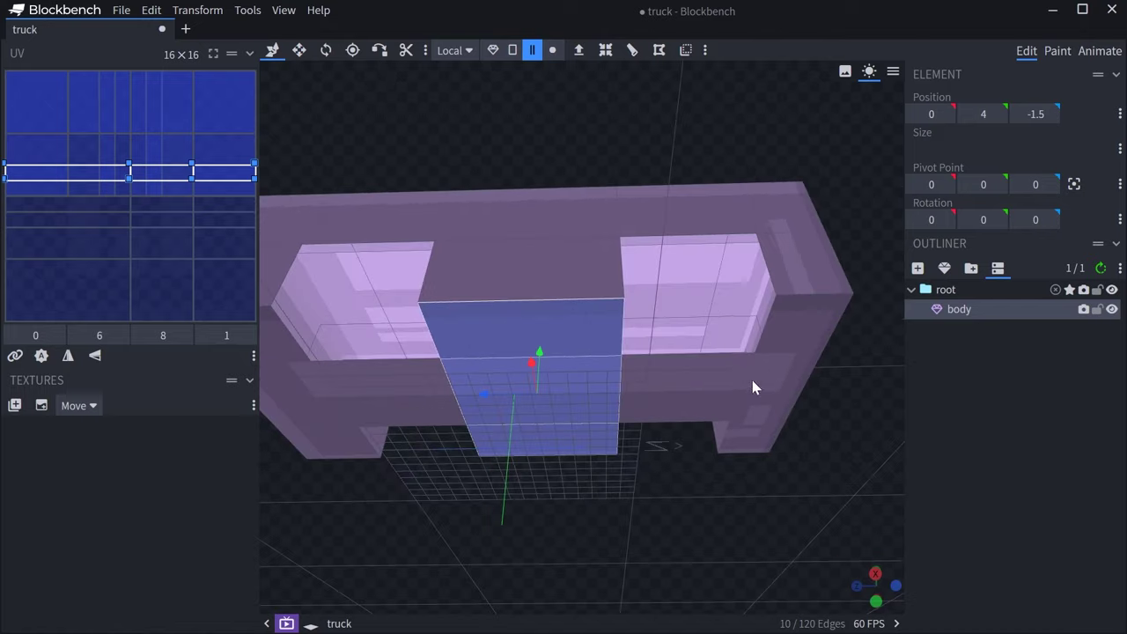
pyautogui.click(512, 50)
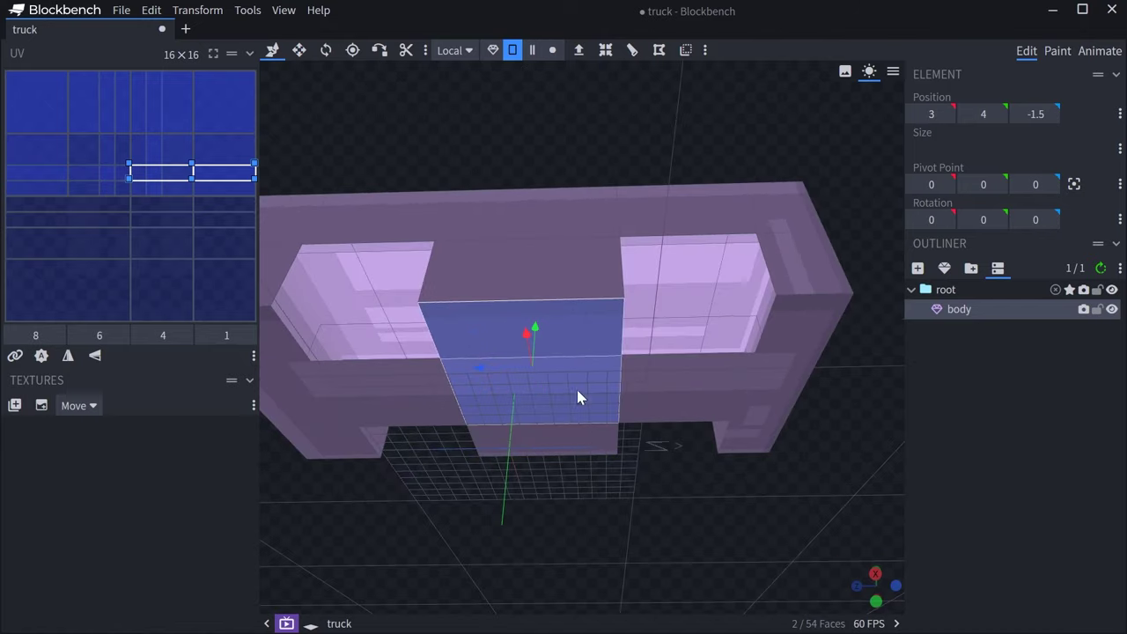
pyautogui.keyDown('shift'); pyautogui.click(571, 435); pyautogui.keyUp('shift')
pyautogui.moveTo(571, 433); pyautogui.dragTo(577, 412, button='middle')
pyautogui.press('s')
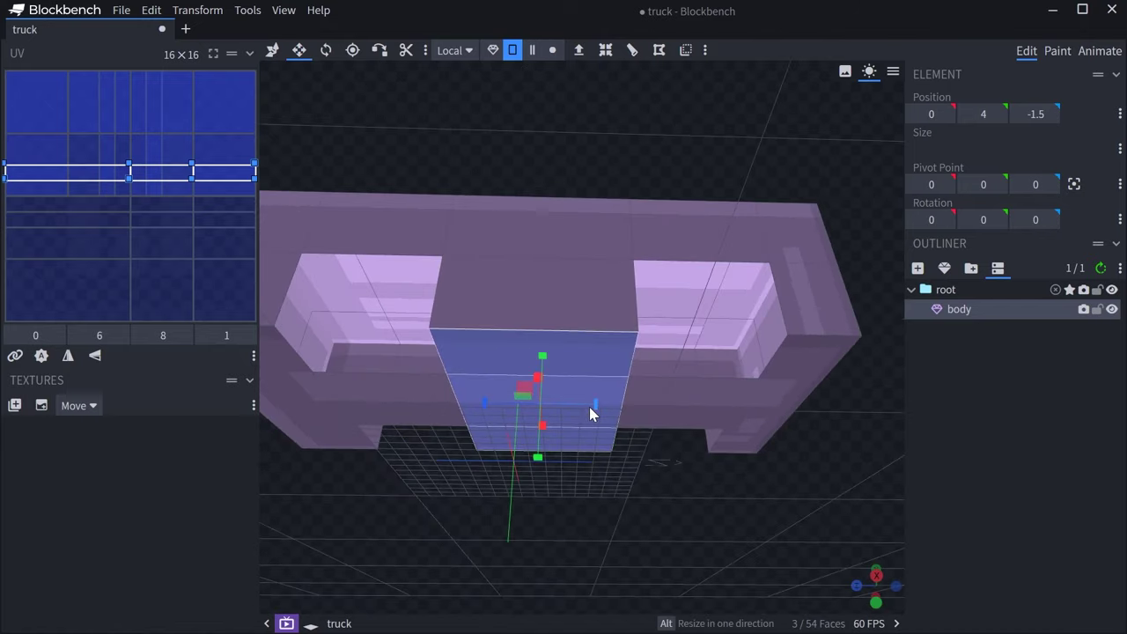
pyautogui.moveTo(589, 407); pyautogui.dragTo(579, 407)
pyautogui.moveTo(752, 455); pyautogui.dragTo(729, 449)
# Step: Resize the underside faces of the front and rear end sections in one direction, shortening them away from the wheel openings
pyautogui.click(787, 331)
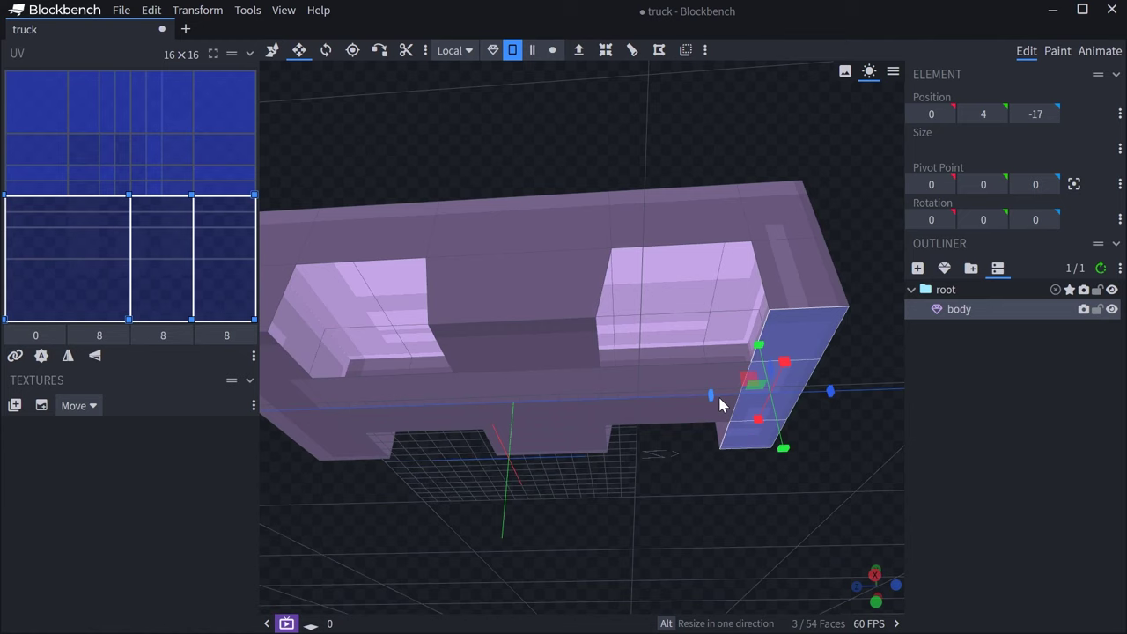
pyautogui.moveTo(720, 397); pyautogui.dragTo(723, 400)
pyautogui.moveTo(516, 408); pyautogui.dragTo(738, 414, button='right')
pyautogui.click(503, 380)
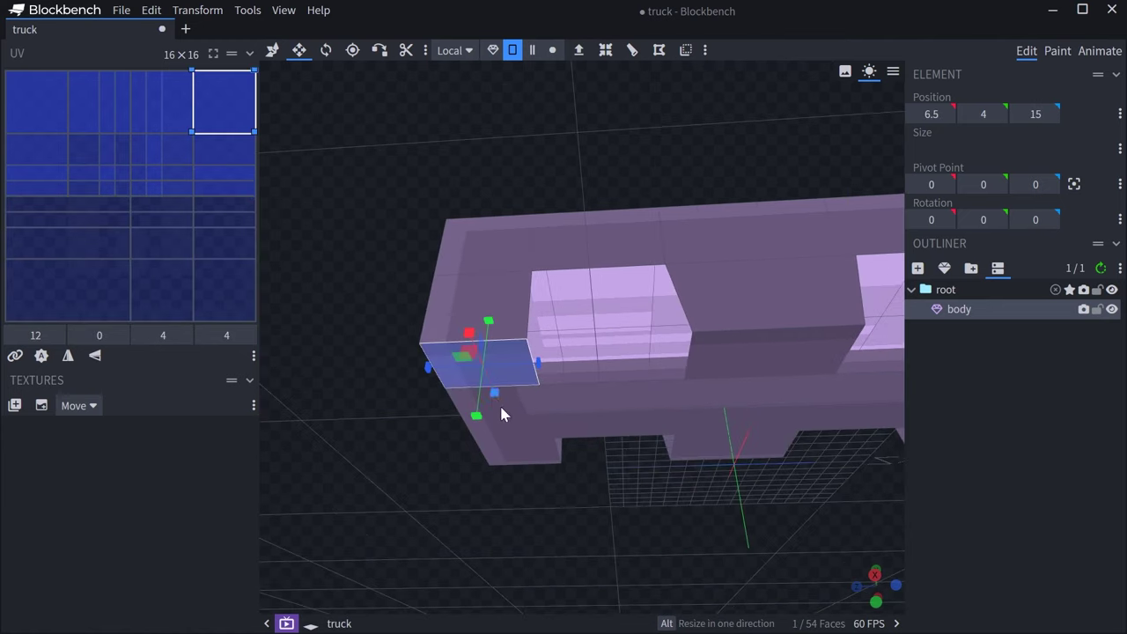
pyautogui.keyDown('shift'); pyautogui.click(504, 414); pyautogui.keyUp('shift')
pyautogui.keyDown('shift'); pyautogui.click(533, 441); pyautogui.keyUp('shift')
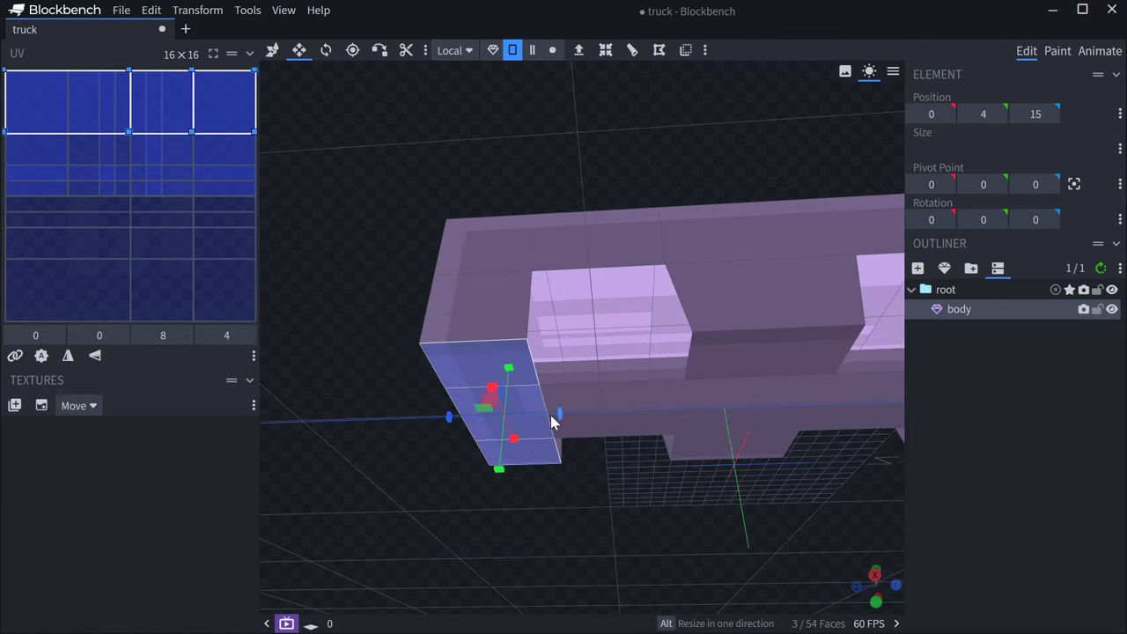
pyautogui.moveTo(551, 415); pyautogui.dragTo(535, 417)
pyautogui.scroll(-3, 730, 431)
pyautogui.moveTo(683, 432); pyautogui.dragTo(740, 433)
pyautogui.scroll(3, 683, 418)
pyautogui.moveTo(624, 402); pyautogui.dragTo(664, 455, button='right')
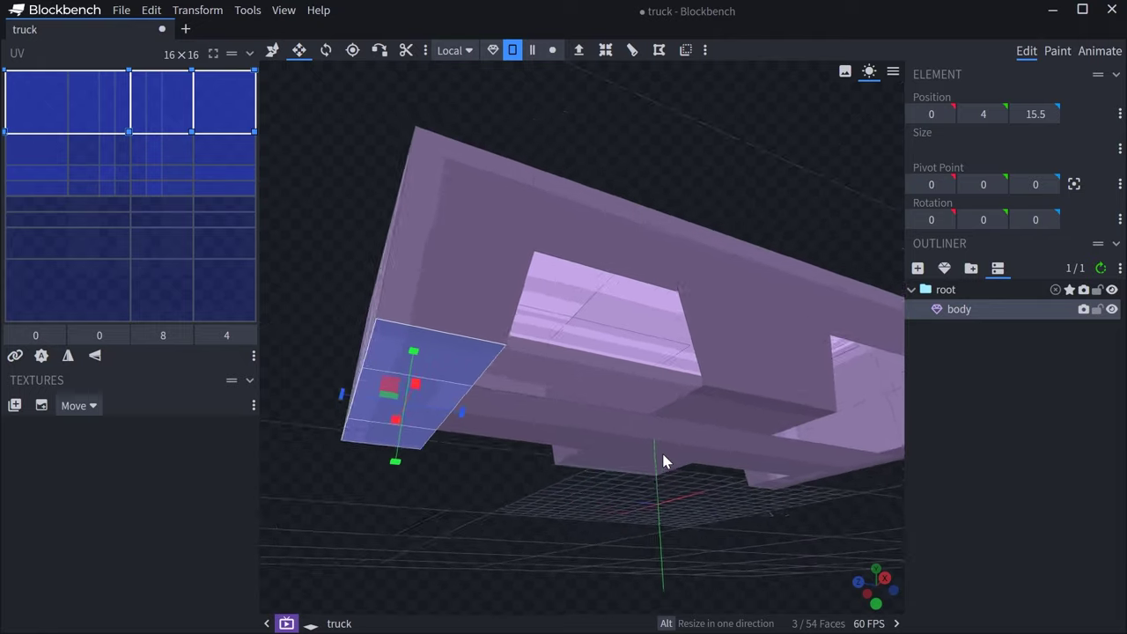
# Step: Extrude the upper edge of the positive-X rear wheel opening inward to X 4 to form the well's ceiling
pyautogui.moveTo(665, 463); pyautogui.dragTo(564, 311)
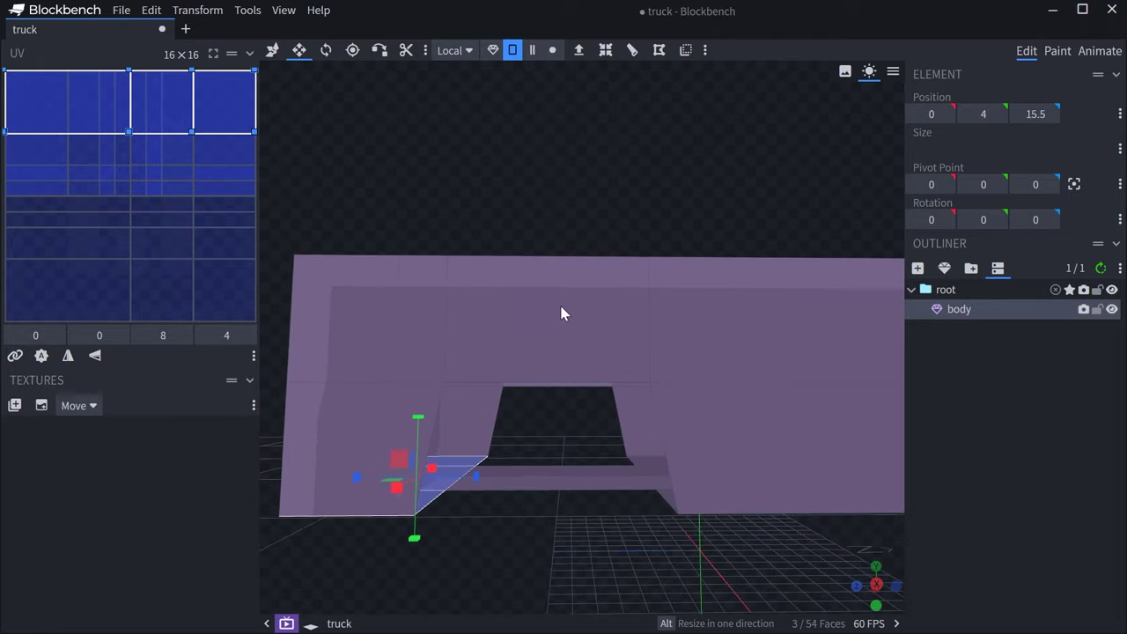
pyautogui.click(532, 50)
pyautogui.moveTo(630, 520); pyautogui.dragTo(518, 336)
pyautogui.click(527, 346)
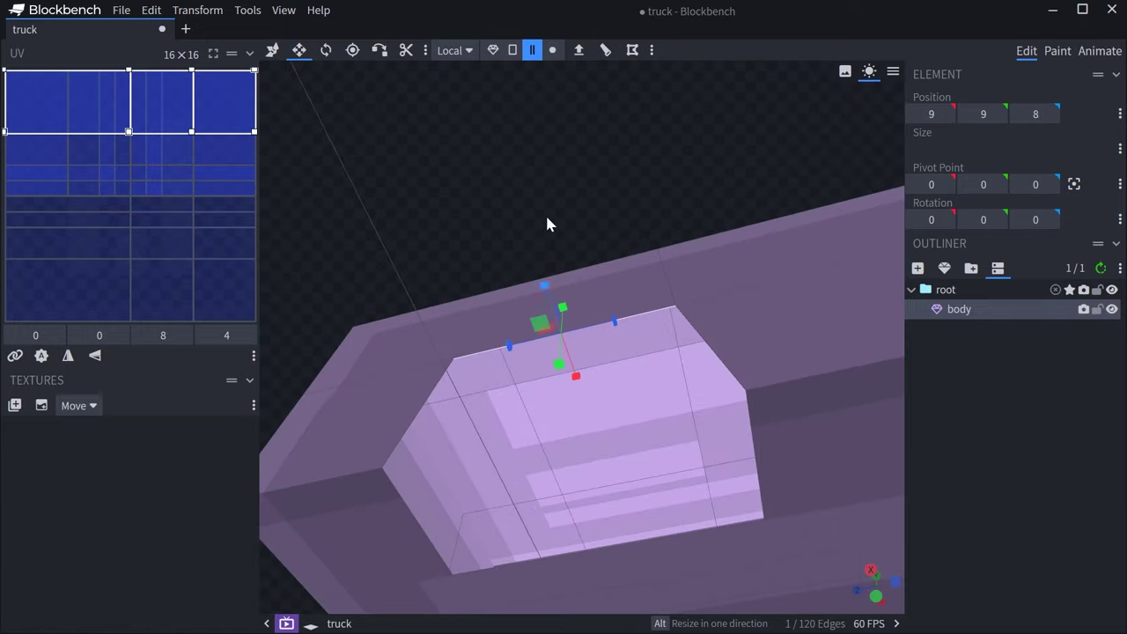
pyautogui.moveTo(546, 218); pyautogui.dragTo(588, 203)
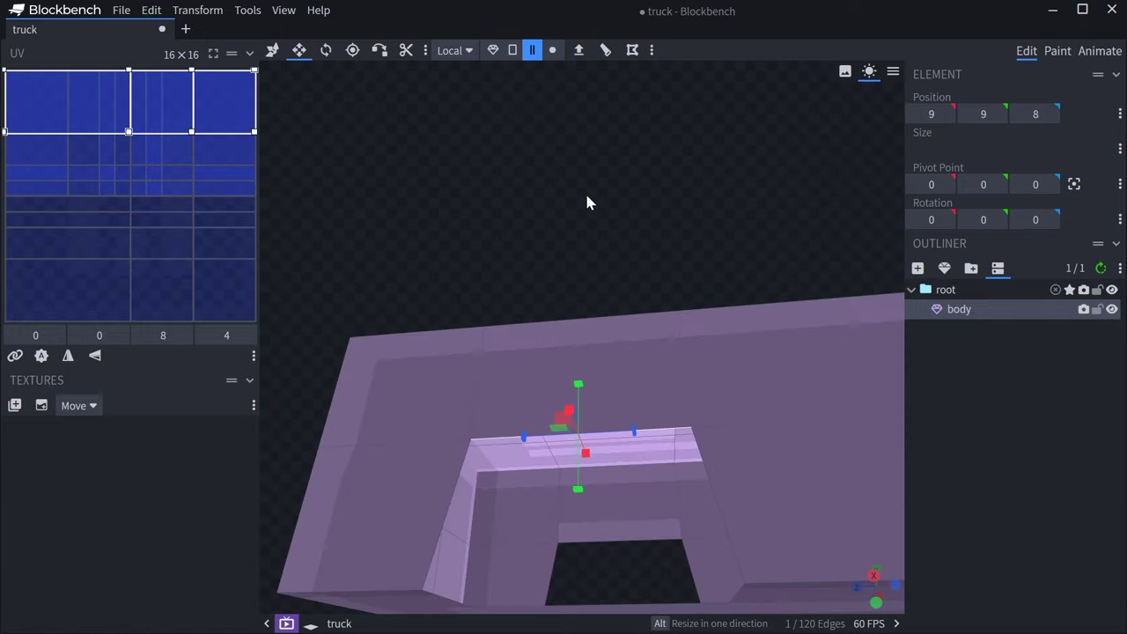
pyautogui.click(578, 51)
pyautogui.moveTo(608, 317); pyautogui.dragTo(516, 440)
pyautogui.moveTo(670, 460); pyautogui.dragTo(577, 339)
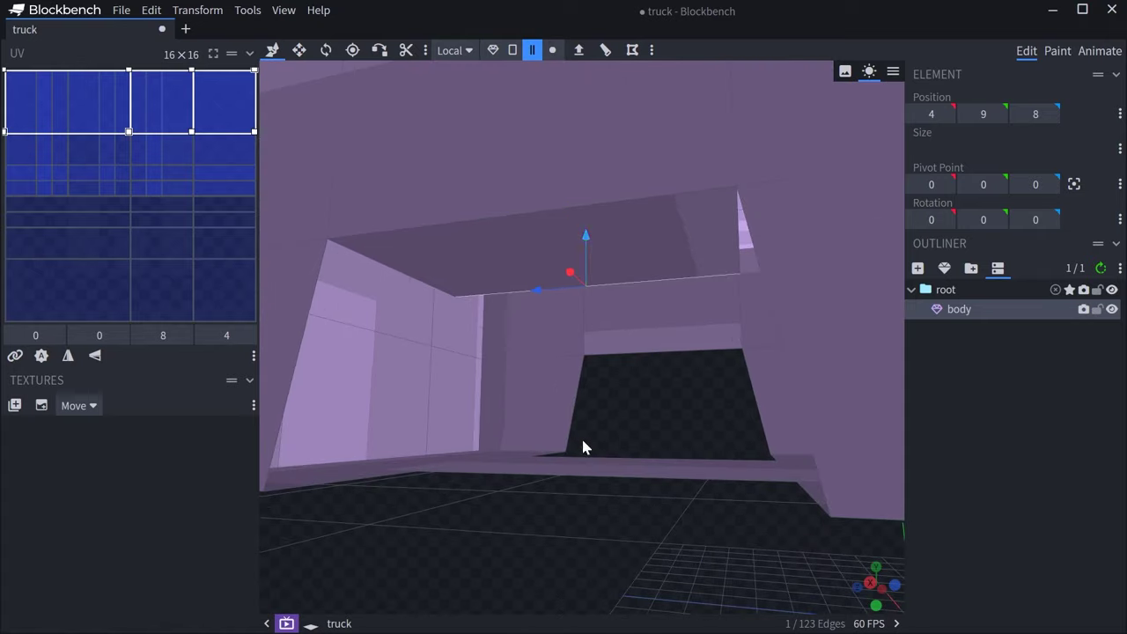
# Step: Create the wheel well's inner back wall between the extruded edge and the lower inner edge of the opening
pyautogui.keyDown('shift'); pyautogui.click(599, 480); pyautogui.keyUp('shift')
pyautogui.moveTo(599, 480); pyautogui.dragTo(652, 464)
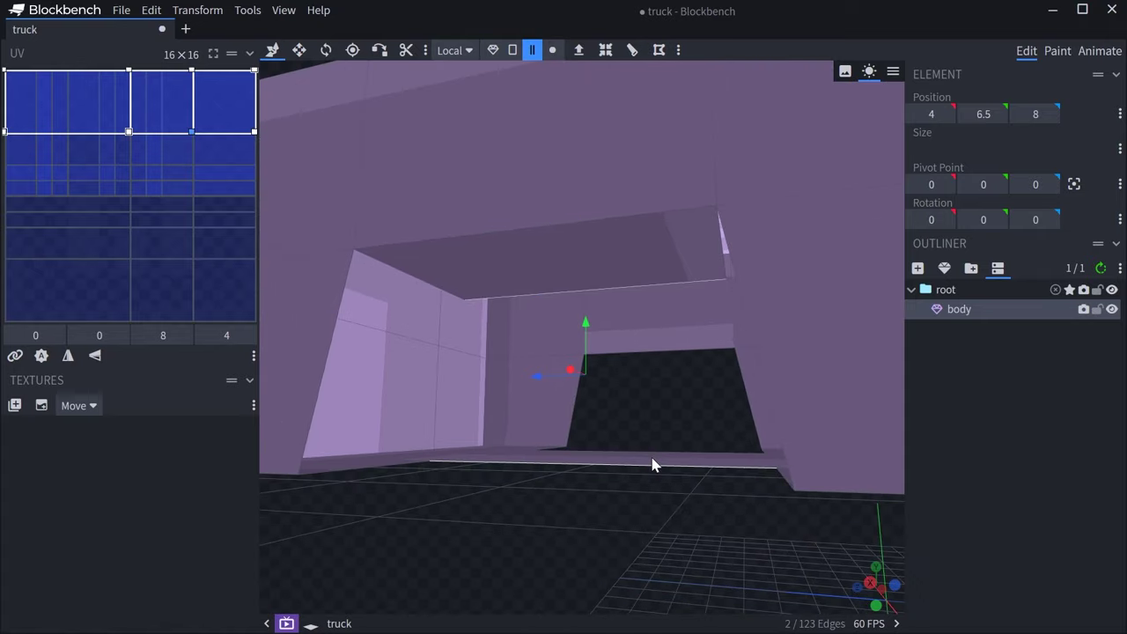
pyautogui.rightClick(649, 466)
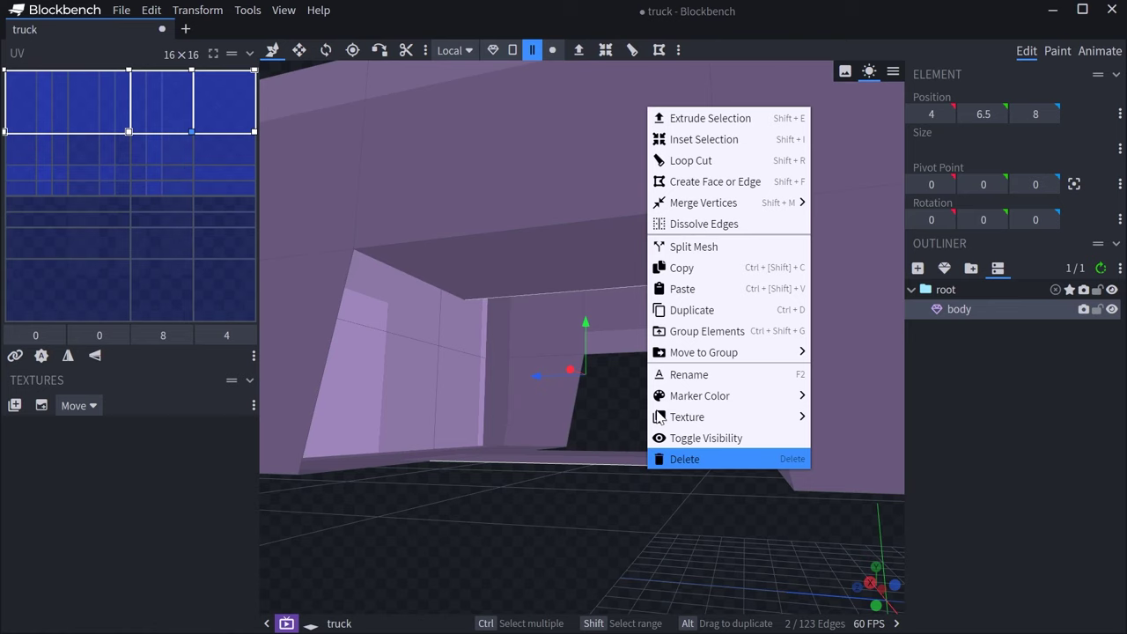
pyautogui.click(692, 183)
# Step: Close the rear end wall of this wheel well with a face centred at Z 12.5
pyautogui.moveTo(682, 269); pyautogui.dragTo(536, 414)
pyautogui.click(536, 414)
pyautogui.keyDown('shift'); pyautogui.click(428, 391); pyautogui.keyUp('shift')
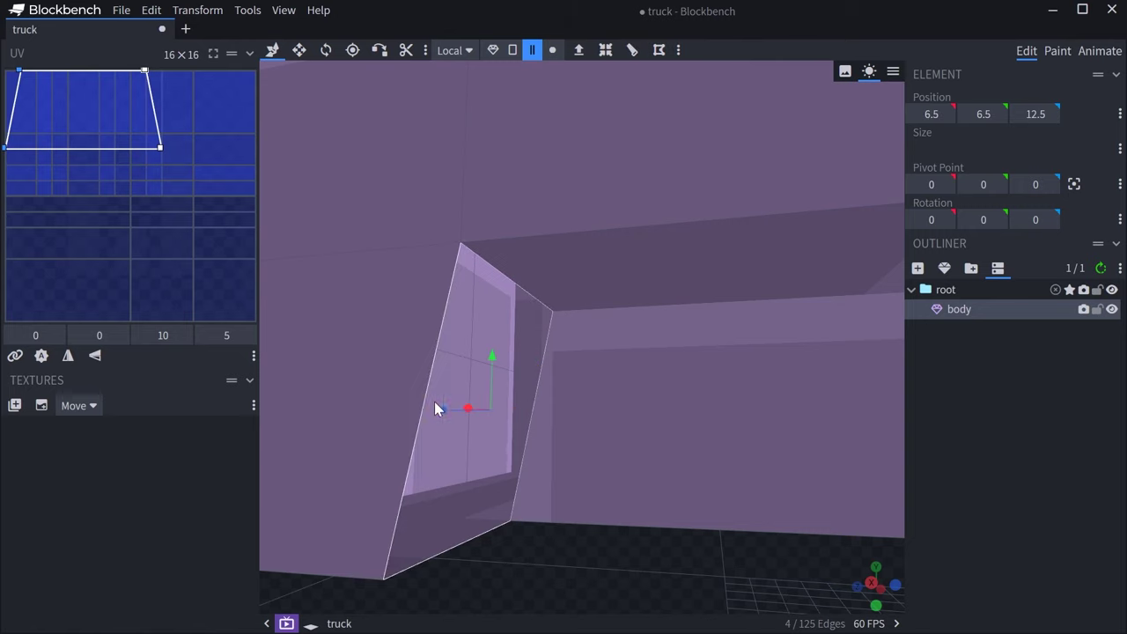
pyautogui.hotkey('shift', 'f')
pyautogui.scroll(-5, 698, 461)
# Step: Close the opposite, forward end wall of the same wheel well with a face centred at Z 3.5
pyautogui.moveTo(507, 443); pyautogui.dragTo(548, 437)
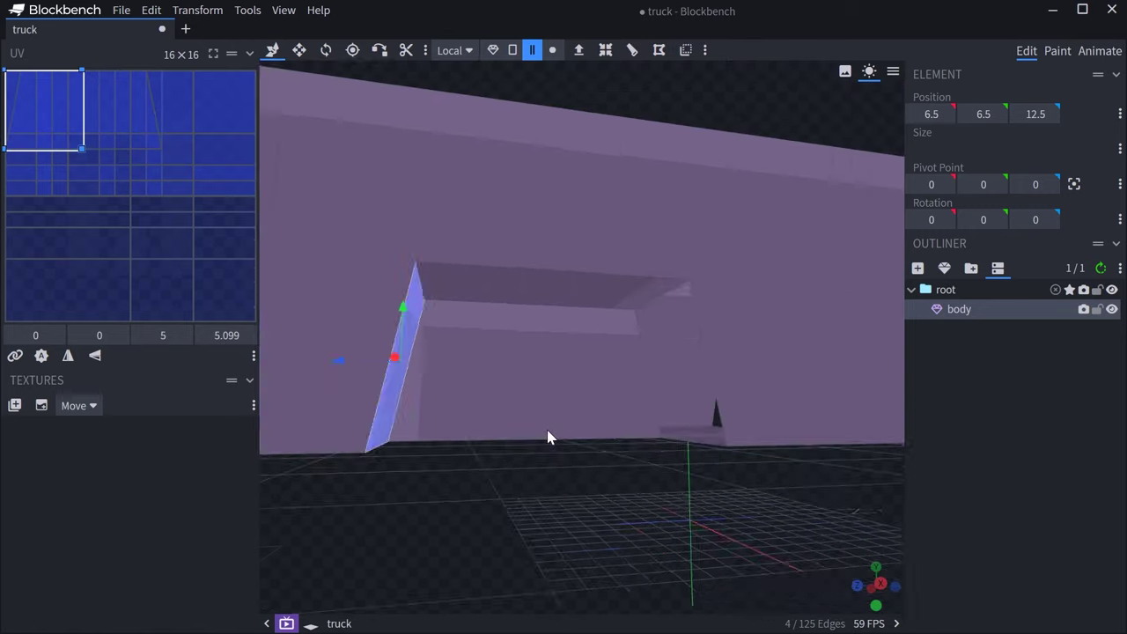
pyautogui.scroll(5, 552, 431)
pyautogui.click(624, 408)
pyautogui.keyDown('shift'); pyautogui.click(692, 404); pyautogui.keyUp('shift')
pyautogui.hotkey('shift', 'f')
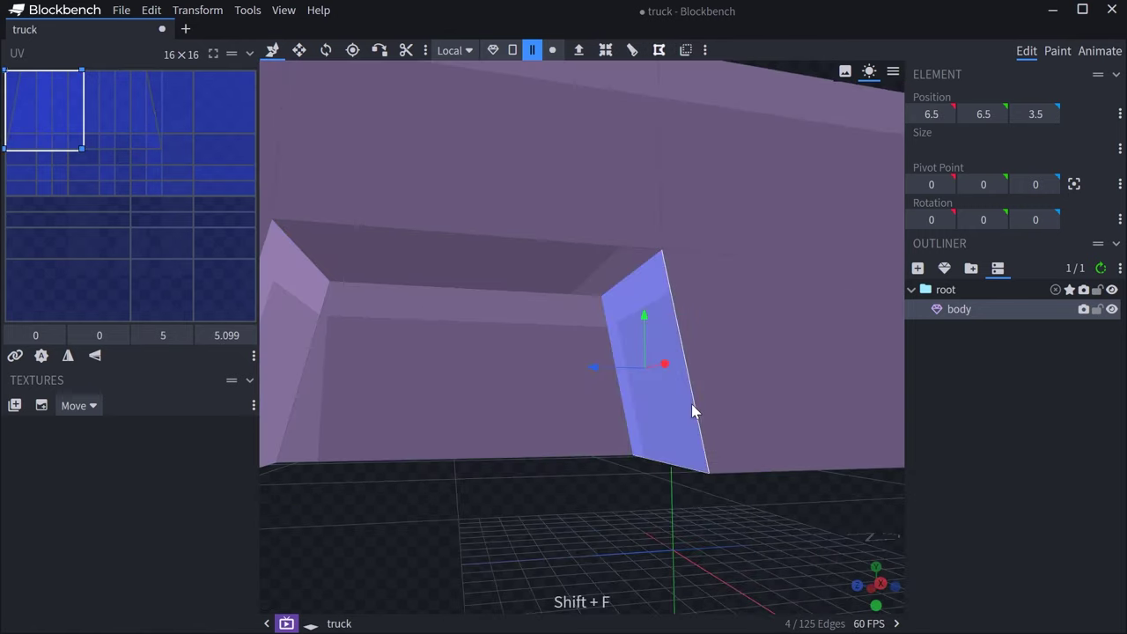
# Step: Extrude the upper edges of the remaining wheel openings inward to form their ceilings
pyautogui.scroll(-3, 728, 460)
pyautogui.moveTo(729, 466); pyautogui.dragTo(528, 312)
pyautogui.click(516, 312)
pyautogui.hotkey('shift', 'e')
pyautogui.moveTo(448, 263); pyautogui.dragTo(633, 305)
pyautogui.moveTo(632, 305); pyautogui.dragTo(423, 273)
pyautogui.click(584, 248)
pyautogui.hotkey('shift', 'e')
# Step: Fill the missing walls of the remaining wheel wells with faces, including the positive-X front well's end wall at Z -6.5
pyautogui.scroll(-3, 679, 295)
pyautogui.hotkey('shift', 'f')
pyautogui.hotkey('shift', 'f')
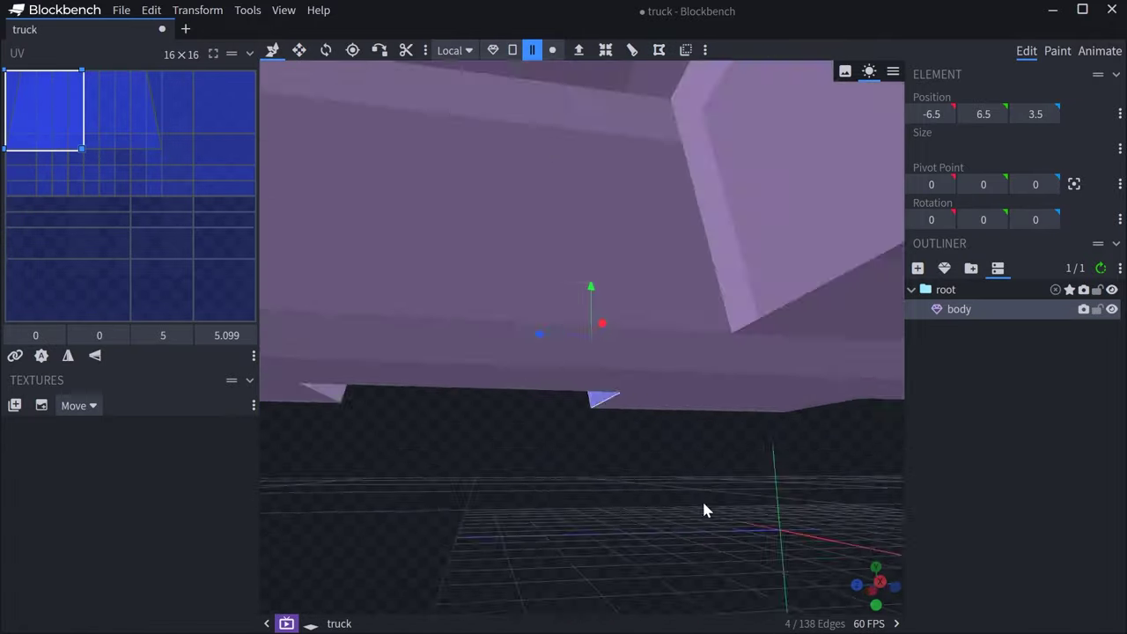
pyautogui.moveTo(704, 504); pyautogui.dragTo(719, 370)
pyautogui.click(720, 193)
pyautogui.keyDown('shift'); pyautogui.click(556, 297); pyautogui.keyUp('shift')
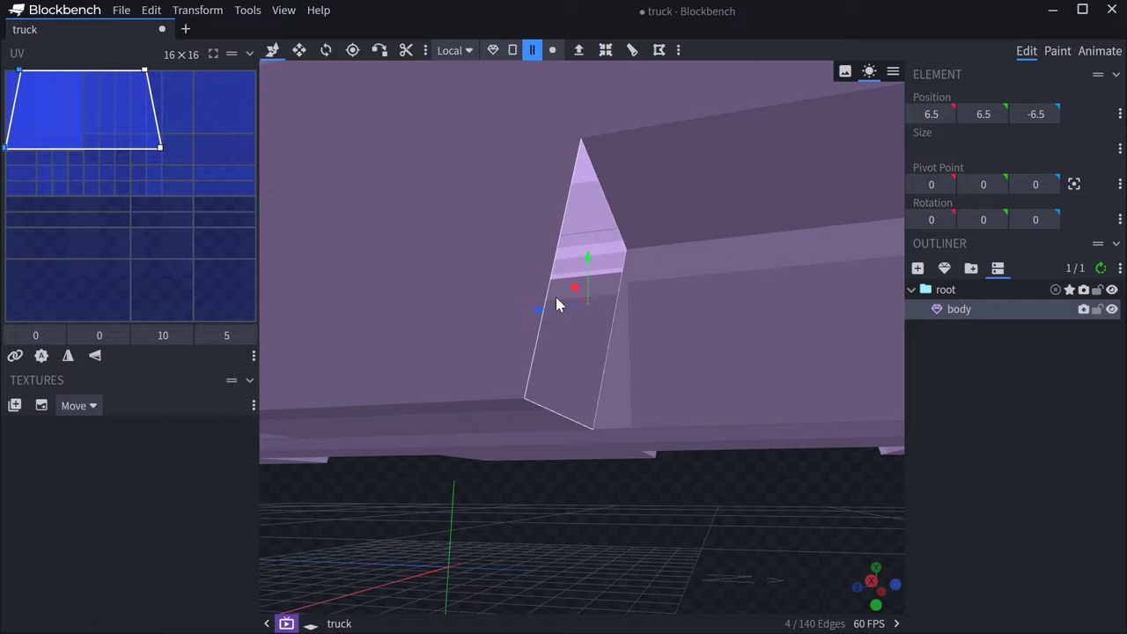
pyautogui.hotkey('shift', 'f')
# Step: Select the three top faces across the middle section of the body
pyautogui.scroll(-5, 556, 297)
pyautogui.moveTo(556, 297); pyautogui.dragTo(594, 133)
pyautogui.click(512, 50)
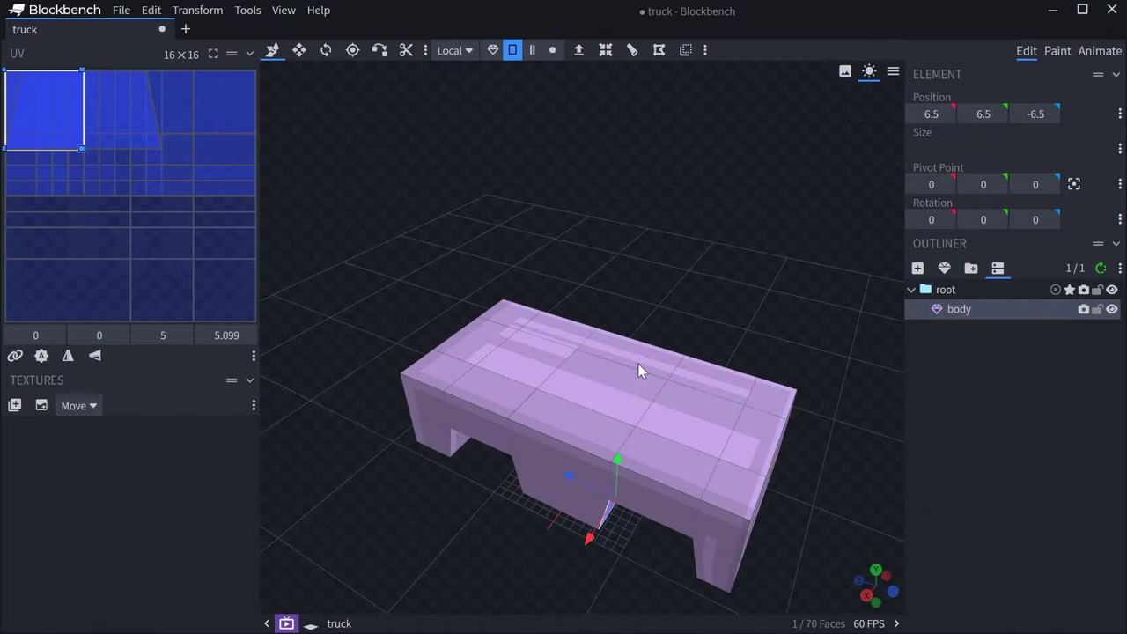
pyautogui.click(638, 365)
pyautogui.keyDown('shift'); pyautogui.click(614, 388); pyautogui.keyUp('shift')
pyautogui.keyDown('shift'); pyautogui.click(598, 421); pyautogui.keyUp('shift')
pyautogui.moveTo(621, 455); pyautogui.dragTo(635, 414)
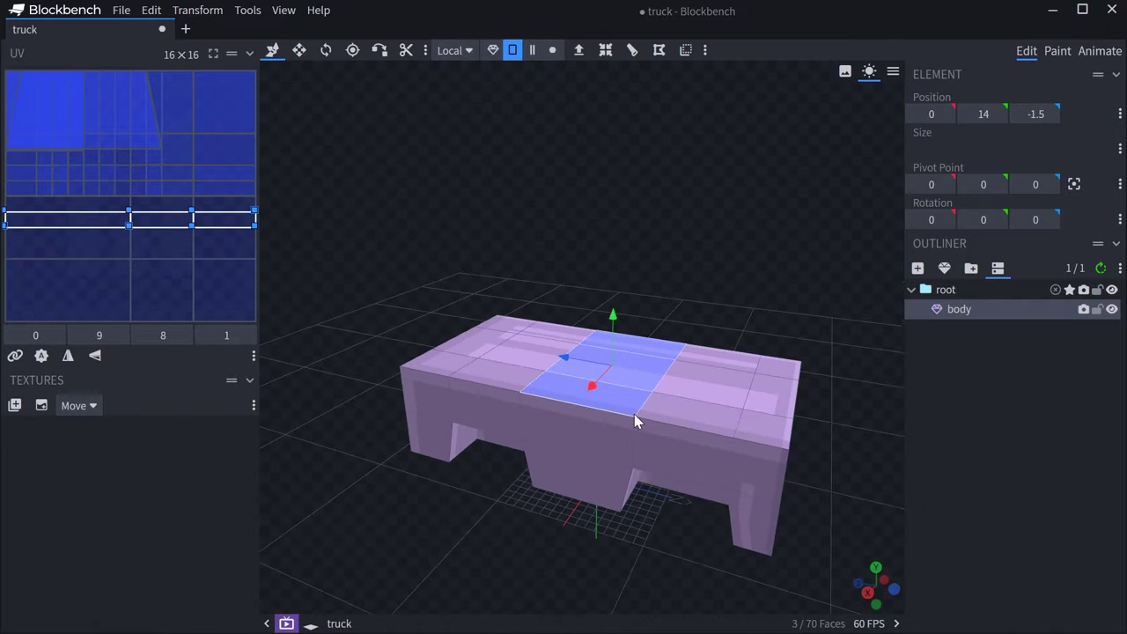
# Step: Try to extrude the three selected top faces upward to Y 20 as a cab, and undo the extrusion
pyautogui.moveTo(705, 336); pyautogui.dragTo(679, 265)
pyautogui.hotkey('shift', 'e')
pyautogui.scroll(3, 679, 267)
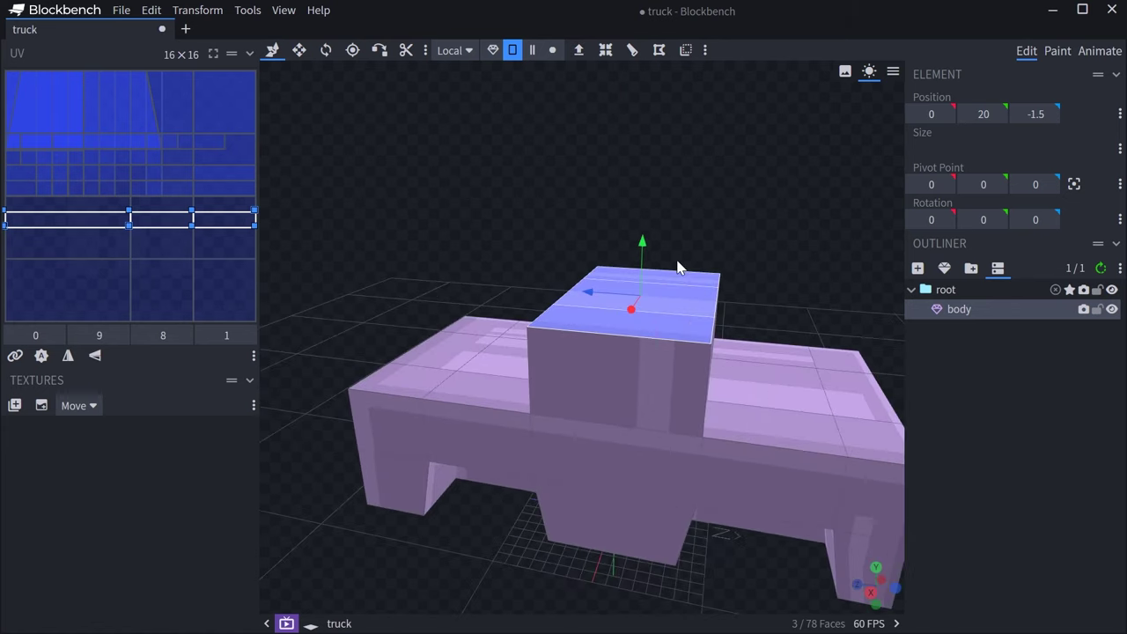
pyautogui.hotkey('ctrl', 'z')
pyautogui.hotkey('ctrl', 'z')
# Step: Lengthen the three selected top faces toward the truck's front and extrude them upward to Y 21 to form the cab
pyautogui.scroll(3, 668, 357)
pyautogui.press('s')
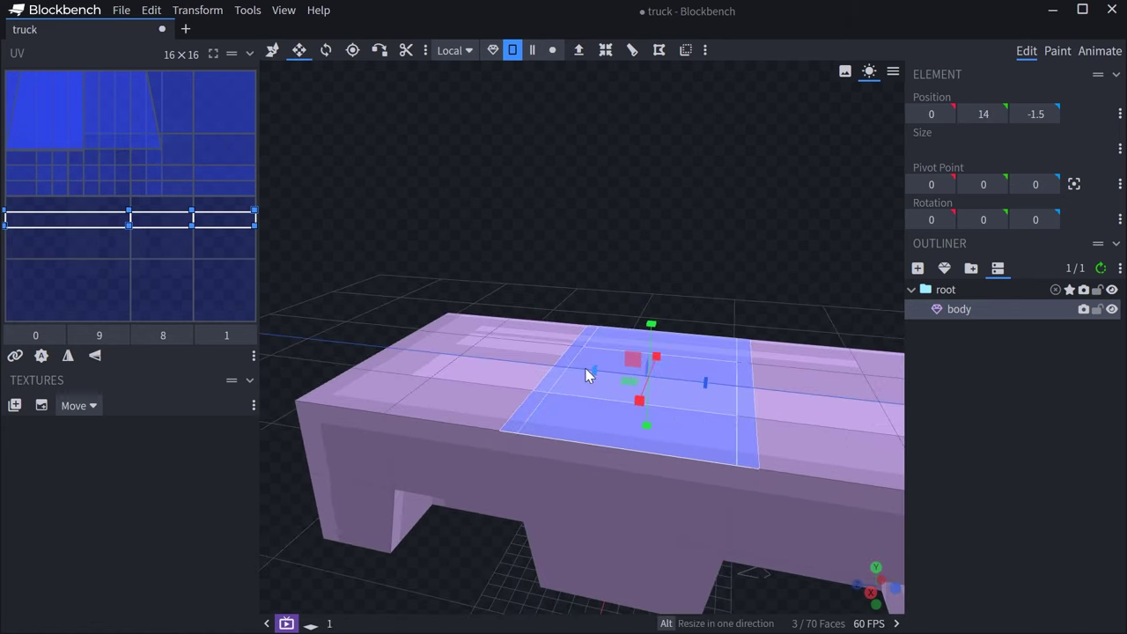
pyautogui.scroll(-3, 622, 371)
pyautogui.hotkey('shift', 'e')
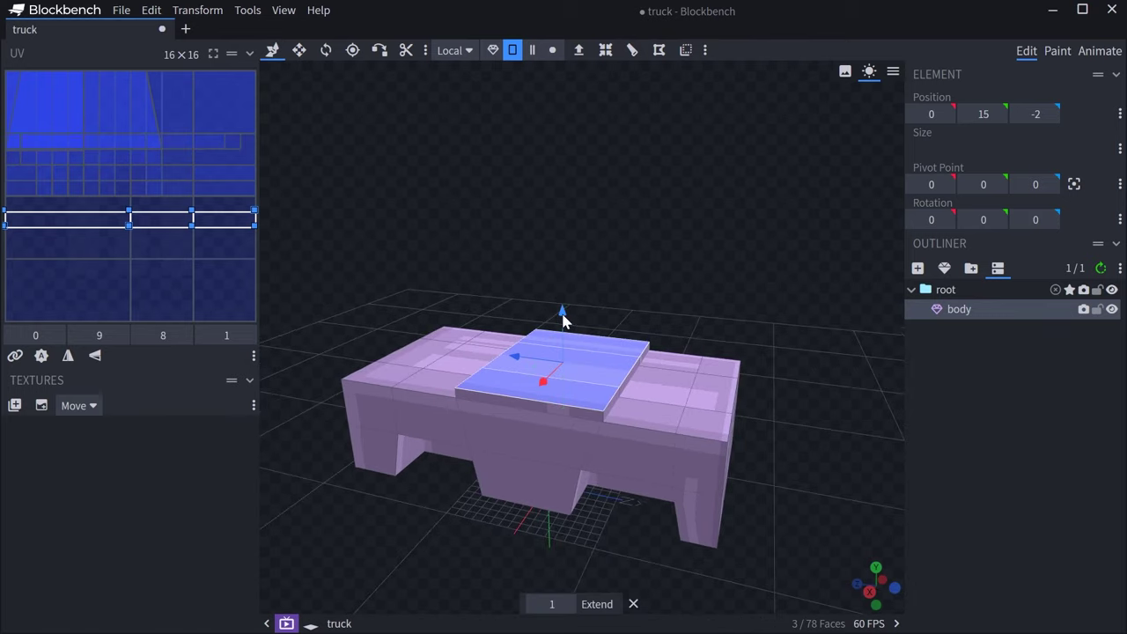
pyautogui.moveTo(564, 319); pyautogui.dragTo(567, 259)
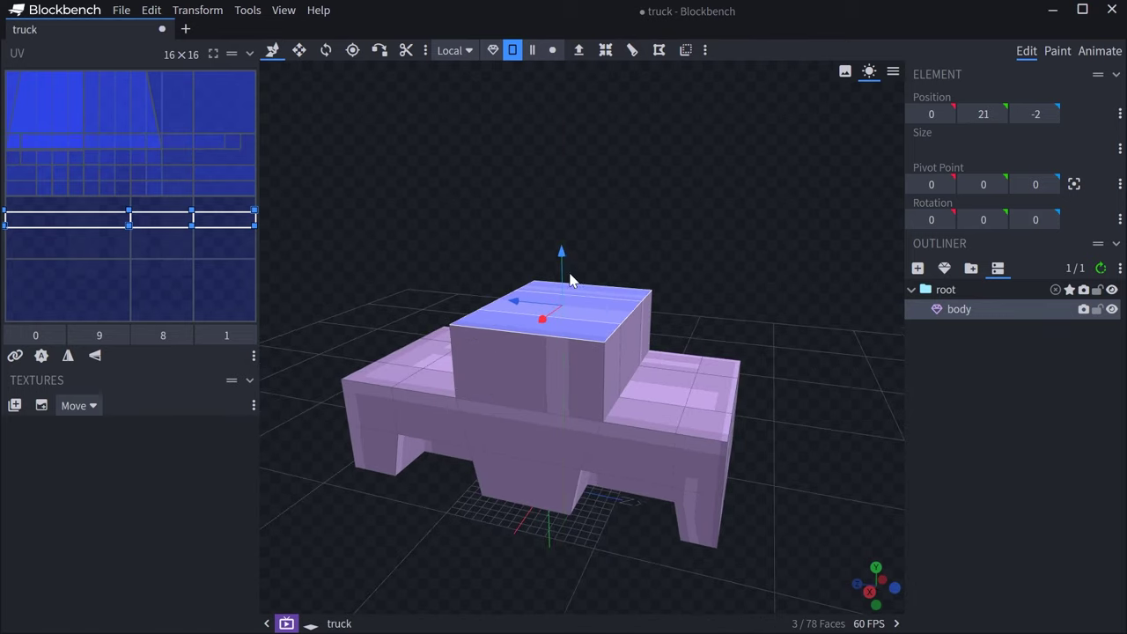
pyautogui.moveTo(569, 277); pyautogui.dragTo(605, 284, button='middle')
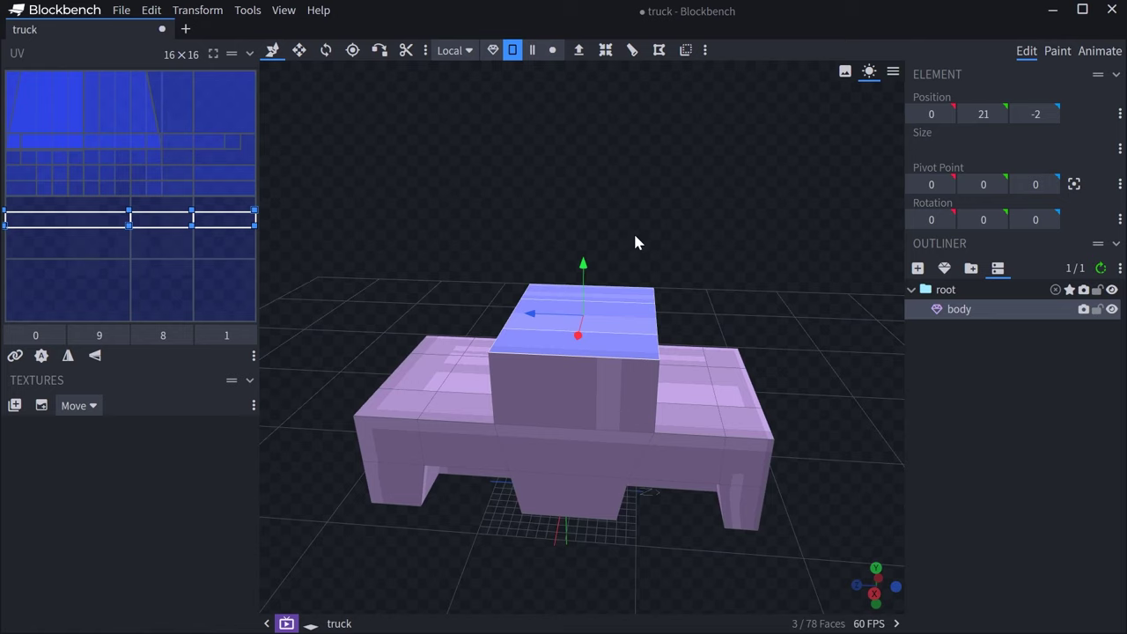
# Step: Move the cab roof's front edges back to Z -5 to slope the windshield
pyautogui.moveTo(633, 233); pyautogui.dragTo(613, 230, button='middle')
pyautogui.moveTo(617, 296); pyautogui.dragTo(617, 361, button='middle')
pyautogui.click(633, 379)
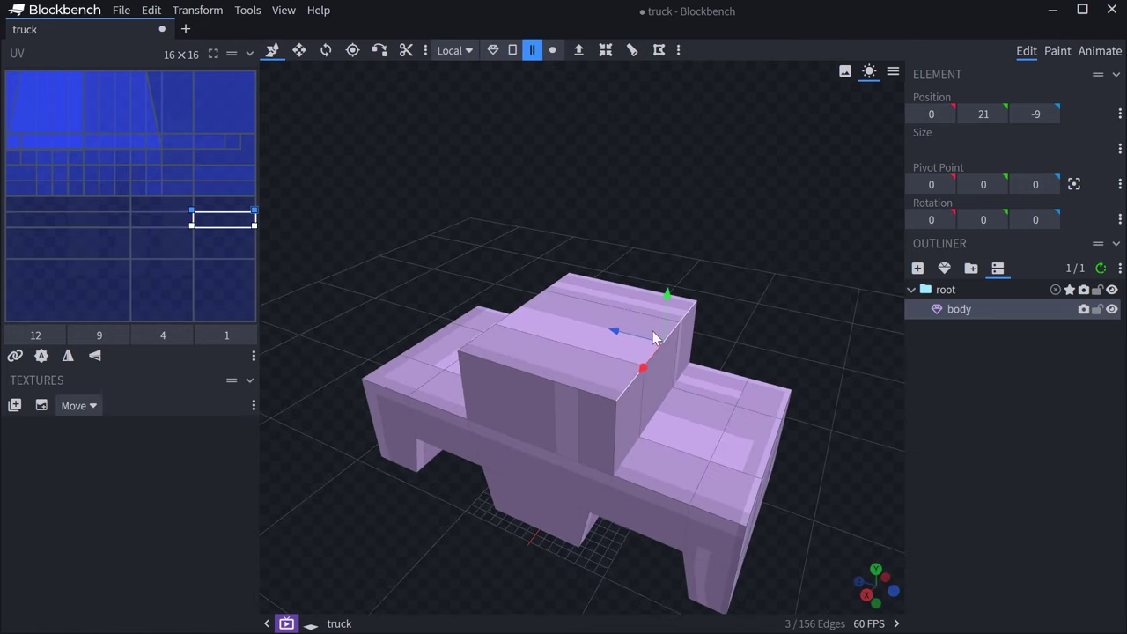
pyautogui.moveTo(625, 331); pyautogui.dragTo(604, 322)
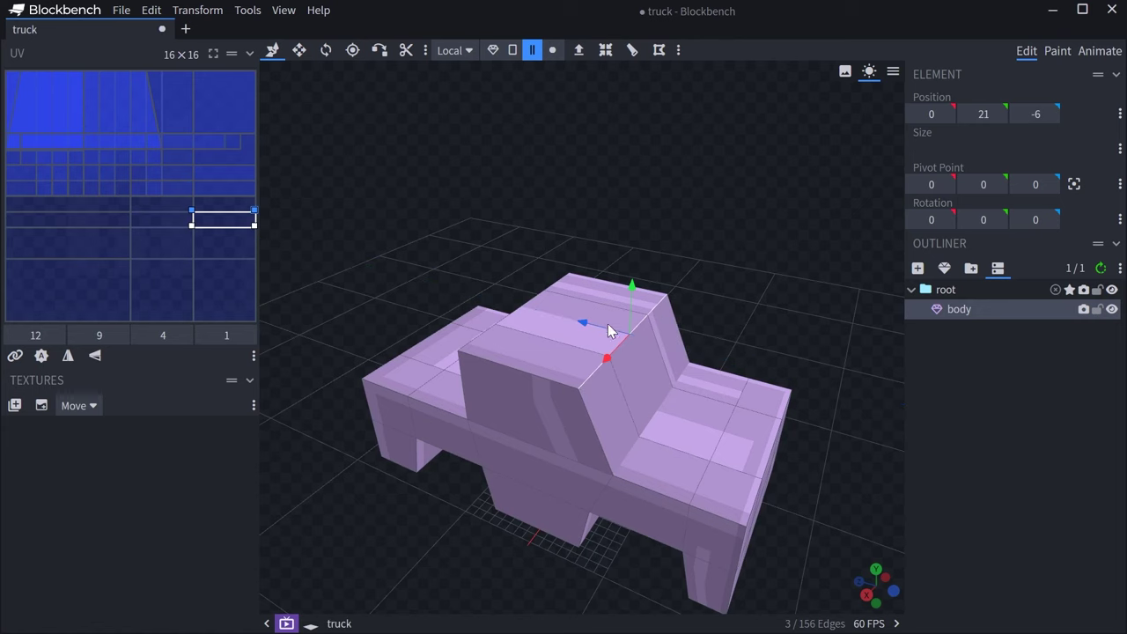
# Step: Examine the wheel wells from below by selecting their inner faces, and check the middle faces of the truck's front
pyautogui.moveTo(607, 323); pyautogui.dragTo(678, 293, button='middle')
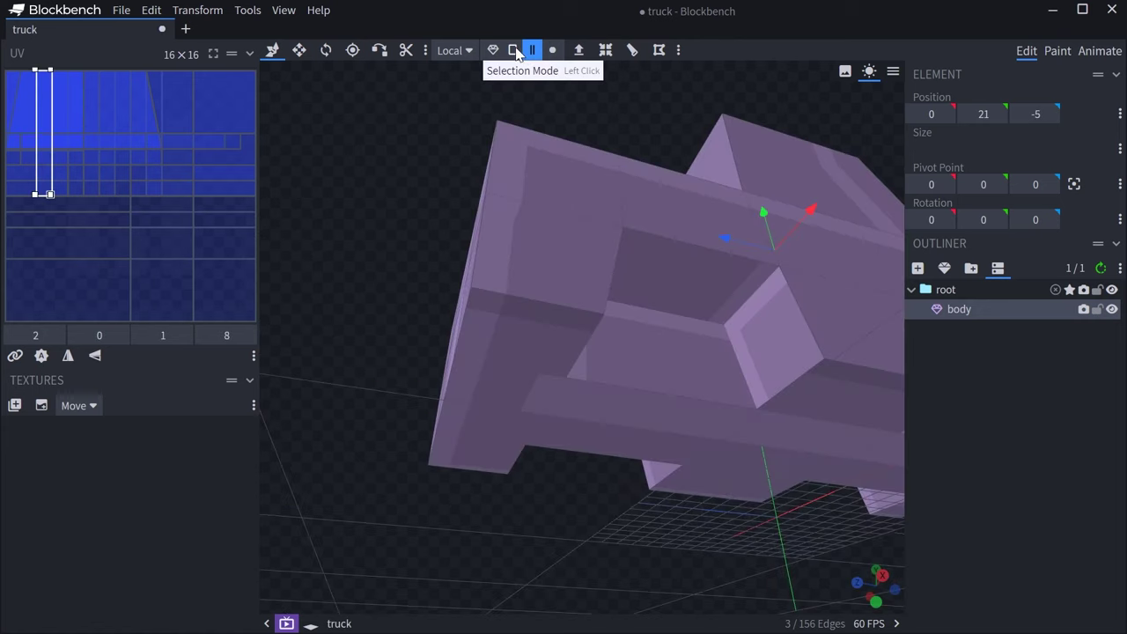
pyautogui.click(512, 51)
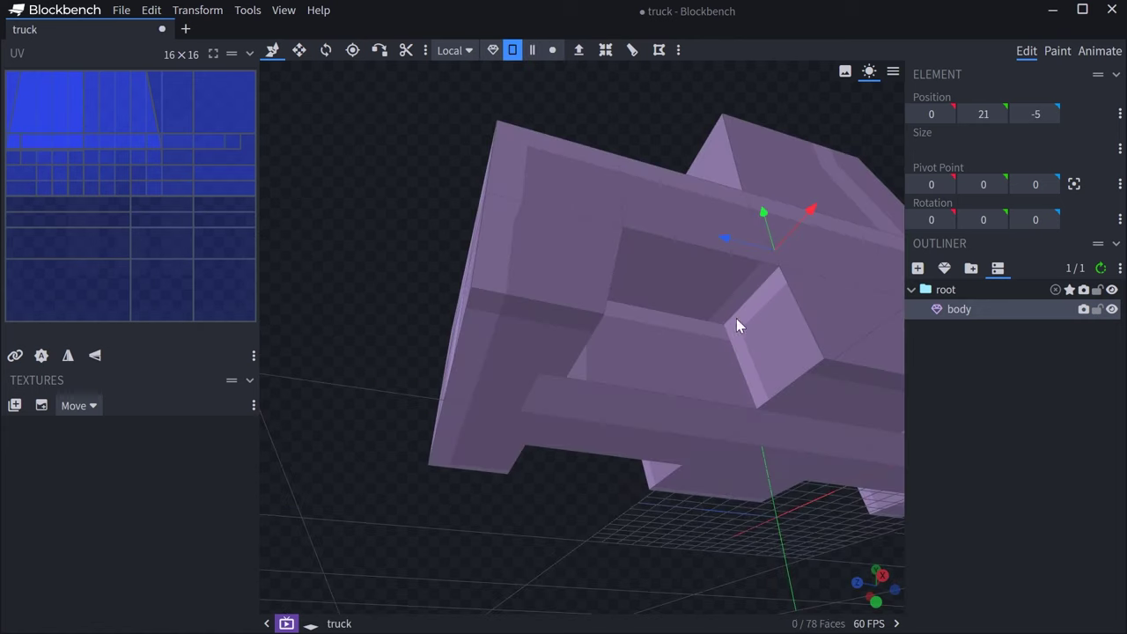
pyautogui.click(740, 334)
pyautogui.moveTo(741, 339); pyautogui.dragTo(422, 375)
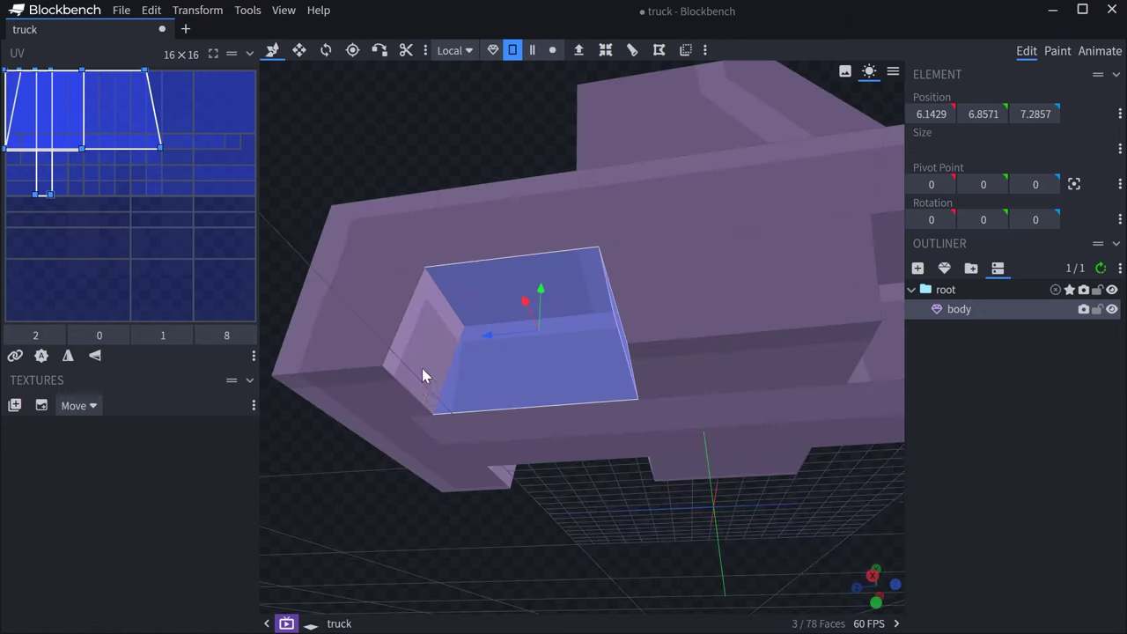
pyautogui.moveTo(536, 447); pyautogui.dragTo(411, 392)
pyautogui.keyDown('shift'); pyautogui.click(530, 439); pyautogui.keyUp('shift')
pyautogui.keyDown('shift'); pyautogui.click(558, 407); pyautogui.keyUp('shift')
pyautogui.moveTo(561, 408); pyautogui.dragTo(304, 516)
pyautogui.keyDown('shift'); pyautogui.click(490, 430); pyautogui.keyUp('shift')
pyautogui.keyDown('shift'); pyautogui.click(548, 475); pyautogui.keyUp('shift')
pyautogui.moveTo(549, 476); pyautogui.dragTo(626, 443)
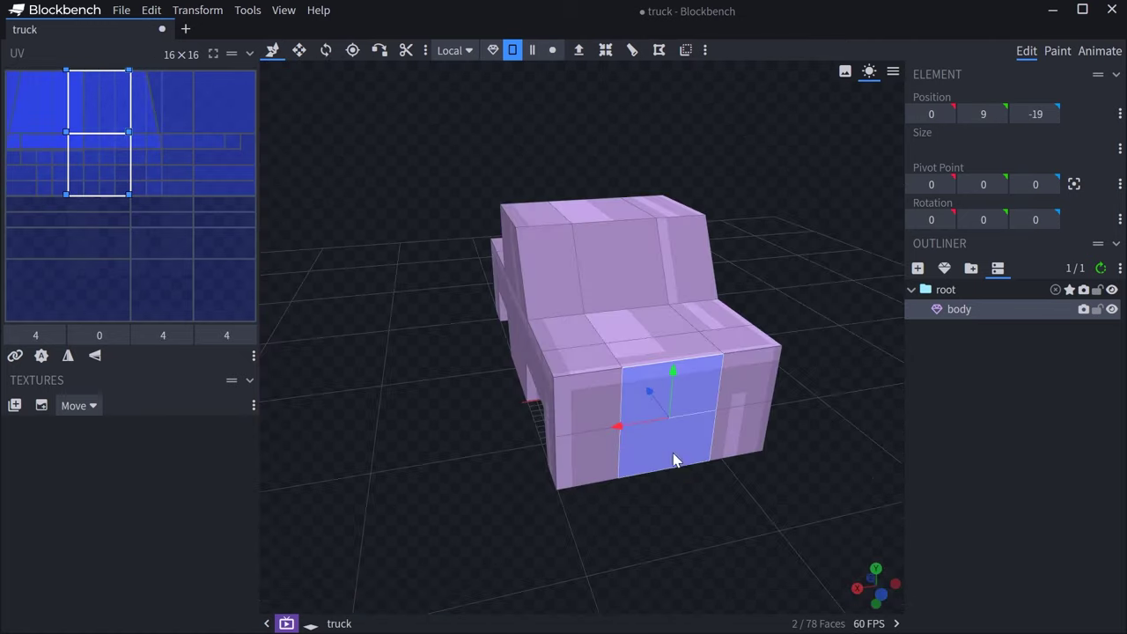
# Step: Move the vertical edges at both front corners back to Z -18 to round off the truck's front
pyautogui.moveTo(675, 460); pyautogui.dragTo(643, 445)
pyautogui.click(532, 50)
pyautogui.scroll(2, 668, 456)
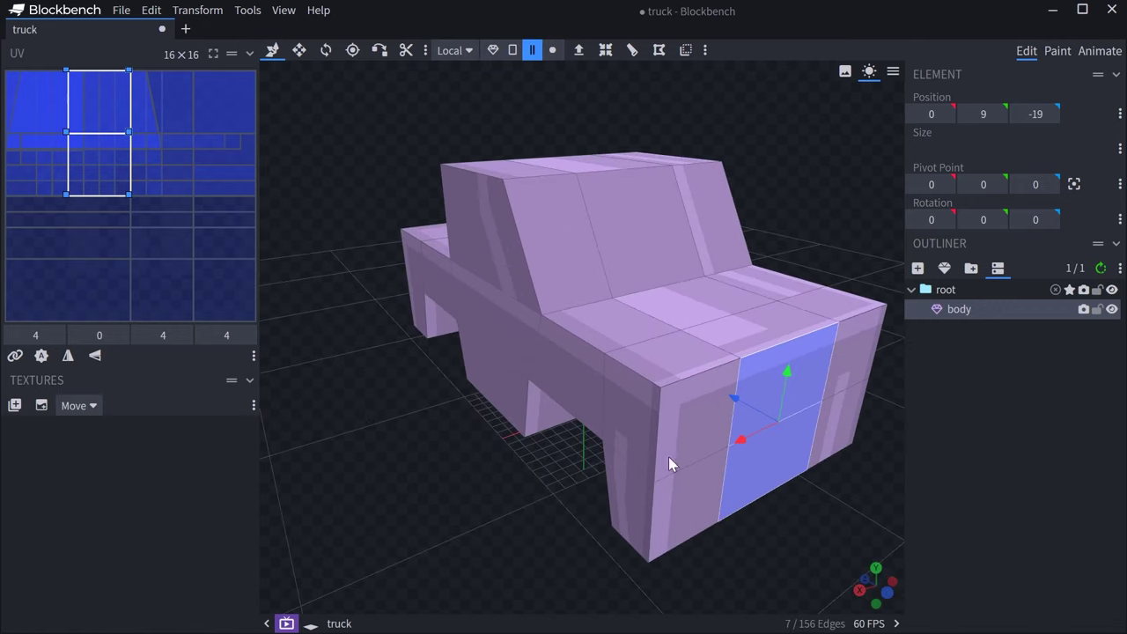
pyautogui.click(657, 450)
pyautogui.click(624, 454)
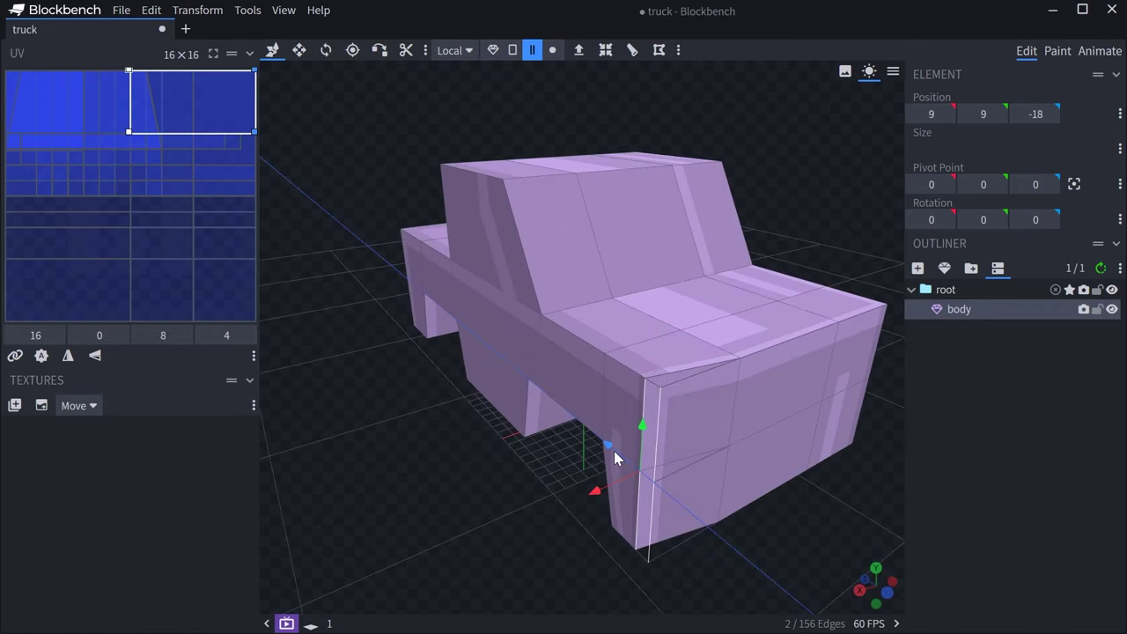
pyautogui.moveTo(613, 451); pyautogui.dragTo(613, 492)
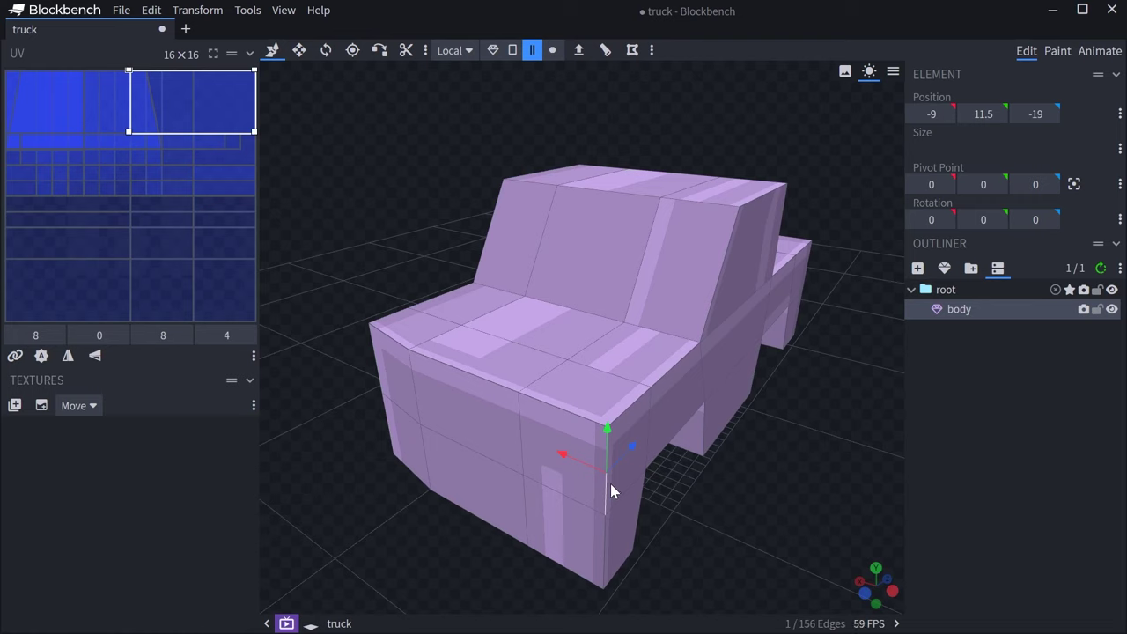
pyautogui.keyDown('shift'); pyautogui.click(607, 534); pyautogui.keyUp('shift')
pyautogui.moveTo(670, 524); pyautogui.dragTo(599, 498)
pyautogui.moveTo(522, 466); pyautogui.dragTo(537, 460)
# Step: Lower the hood's front edges, and slightly lower the row of cross edges behind them at Z -15
pyautogui.moveTo(530, 478); pyautogui.dragTo(549, 379)
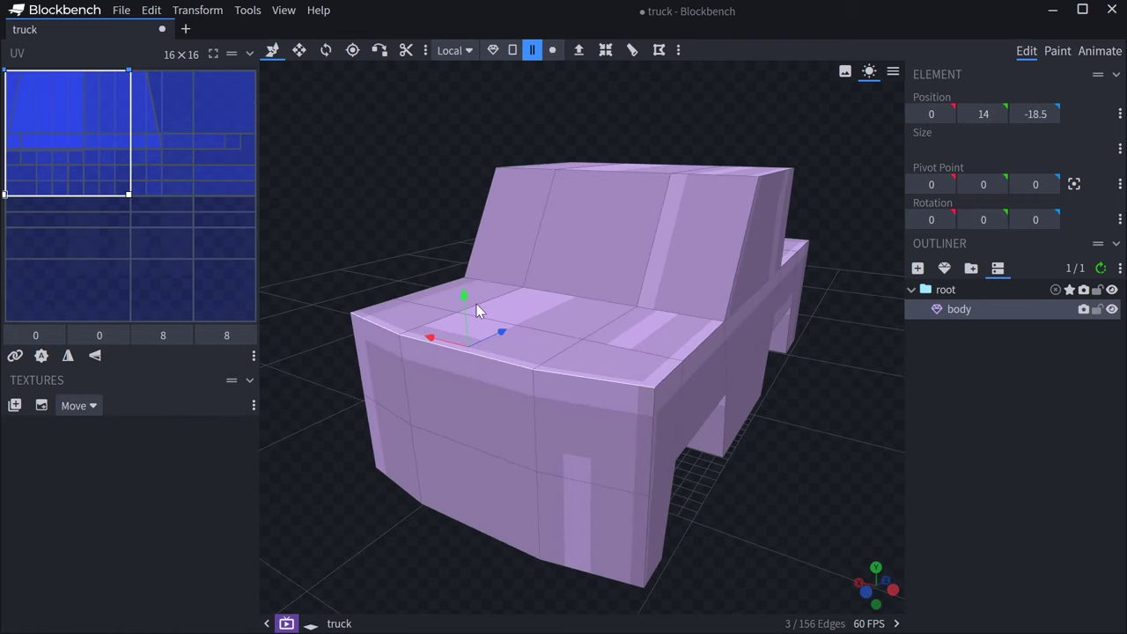
pyautogui.moveTo(466, 298); pyautogui.dragTo(524, 351)
pyautogui.keyDown('shift'); pyautogui.click(547, 357); pyautogui.keyUp('shift')
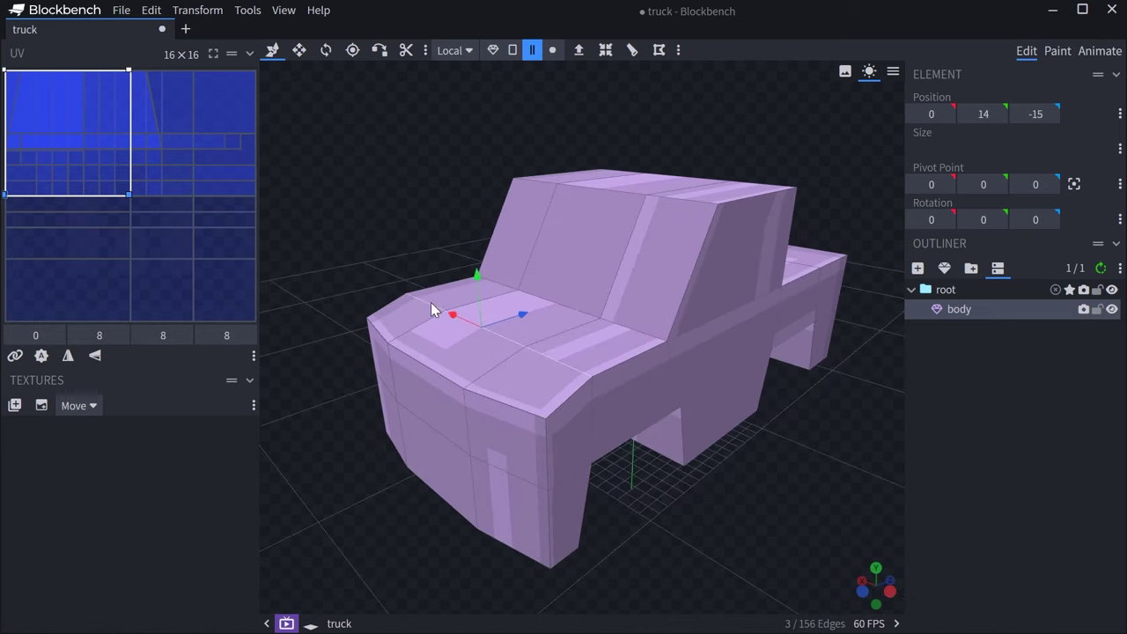
pyautogui.keyDown('shift'); pyautogui.click(432, 307); pyautogui.keyUp('shift')
pyautogui.moveTo(478, 281); pyautogui.dragTo(476, 295)
# Step: Move the cross edges at Z 12 on the bed's top surface backward toward the tailgate
pyautogui.scroll(-3, 612, 396)
pyautogui.moveTo(612, 395); pyautogui.dragTo(509, 479)
pyautogui.press('1')
pyautogui.scroll(3, 508, 479)
pyautogui.click(532, 49)
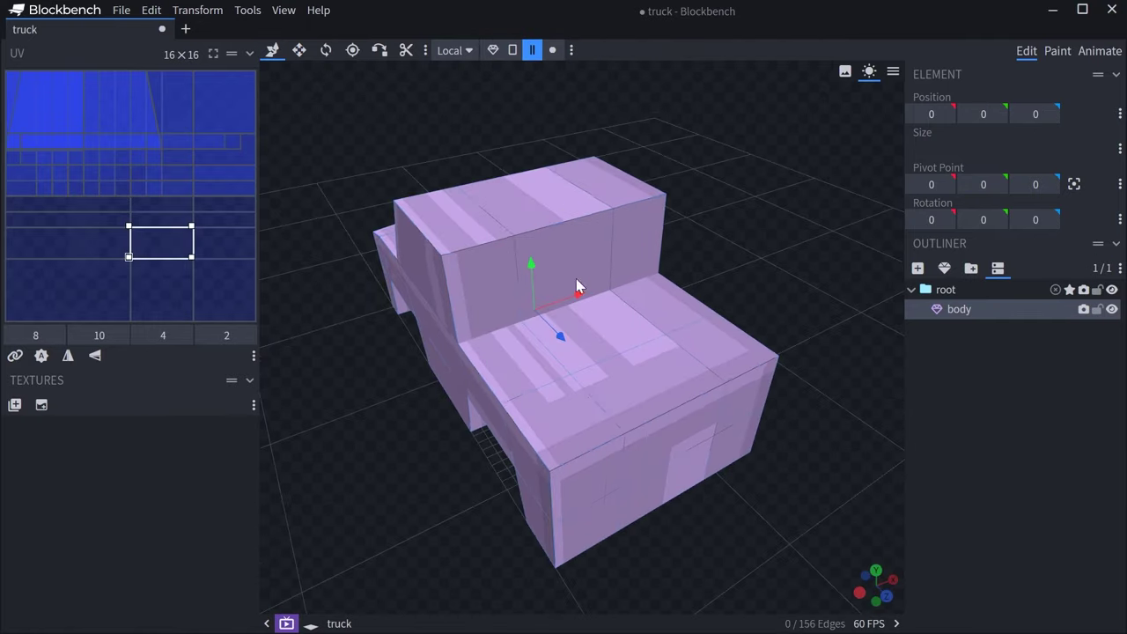
pyautogui.moveTo(576, 286); pyautogui.dragTo(549, 413)
pyautogui.click(549, 408)
pyautogui.keyDown('shift'); pyautogui.click(609, 349); pyautogui.keyUp('shift')
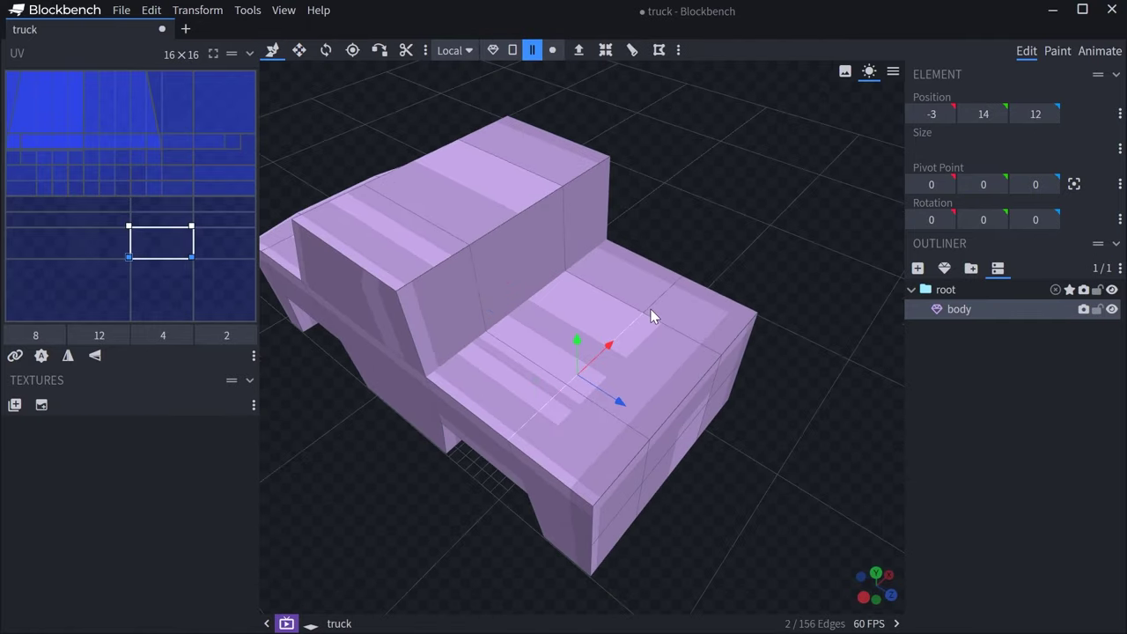
pyautogui.moveTo(661, 346); pyautogui.dragTo(562, 71)
# Step: Scale the bed's middle top face wider along X so only narrow rims remain at the sides
pyautogui.click(513, 50)
pyautogui.click(522, 335)
pyautogui.press('s')
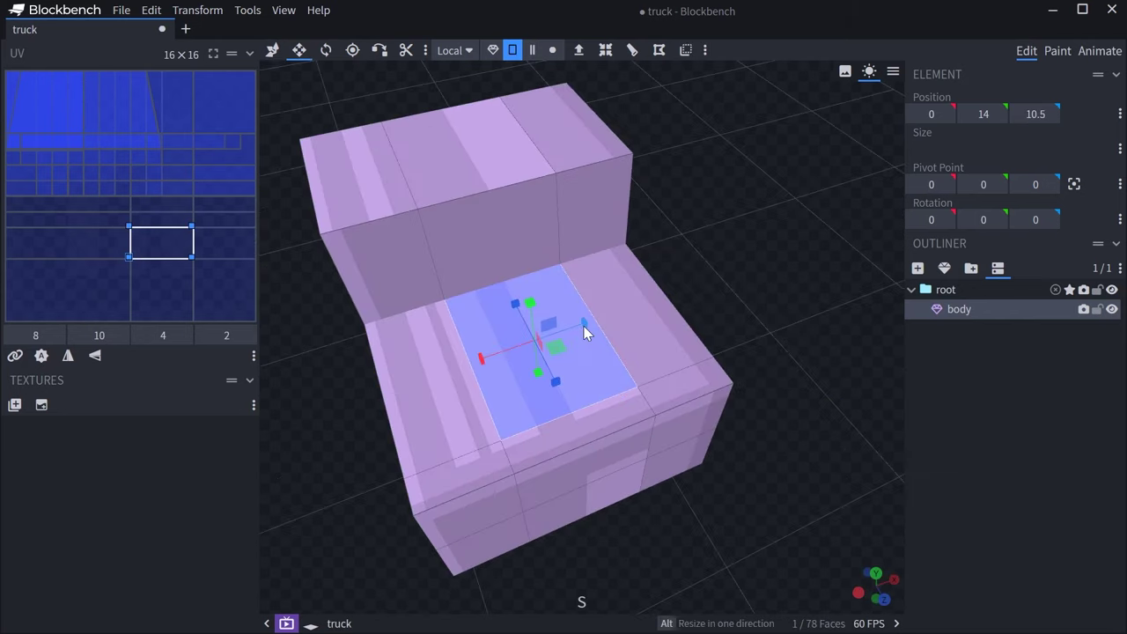
pyautogui.moveTo(587, 326); pyautogui.dragTo(693, 286)
pyautogui.scroll(5, 693, 285)
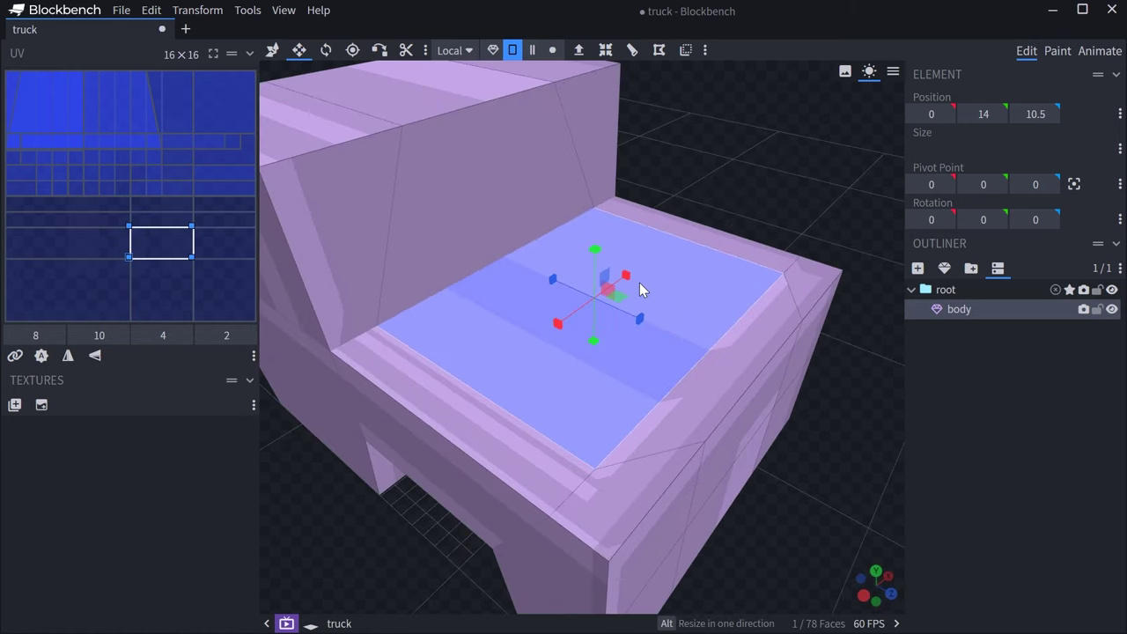
# Step: Extrude the widened bed face and lower it to Y 10 to hollow out the cargo bed
pyautogui.press('e')
pyautogui.moveTo(626, 259); pyautogui.dragTo(612, 246, button='middle')
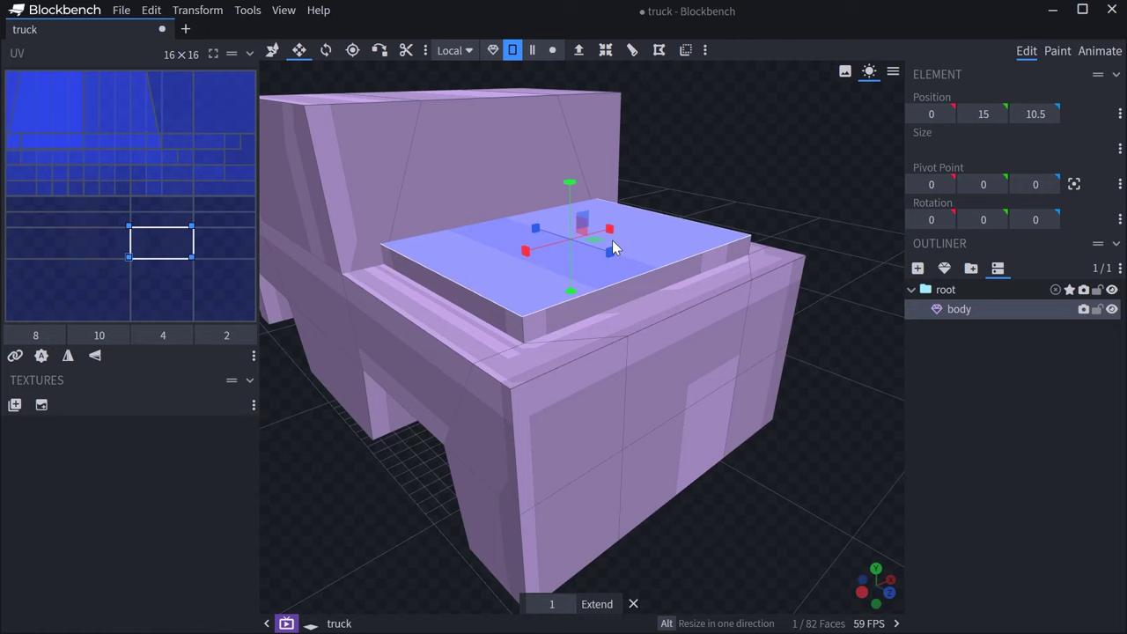
pyautogui.moveTo(573, 194); pyautogui.dragTo(556, 321)
pyautogui.moveTo(555, 321); pyautogui.dragTo(572, 371, button='middle')
pyautogui.moveTo(573, 372); pyautogui.dragTo(574, 367)
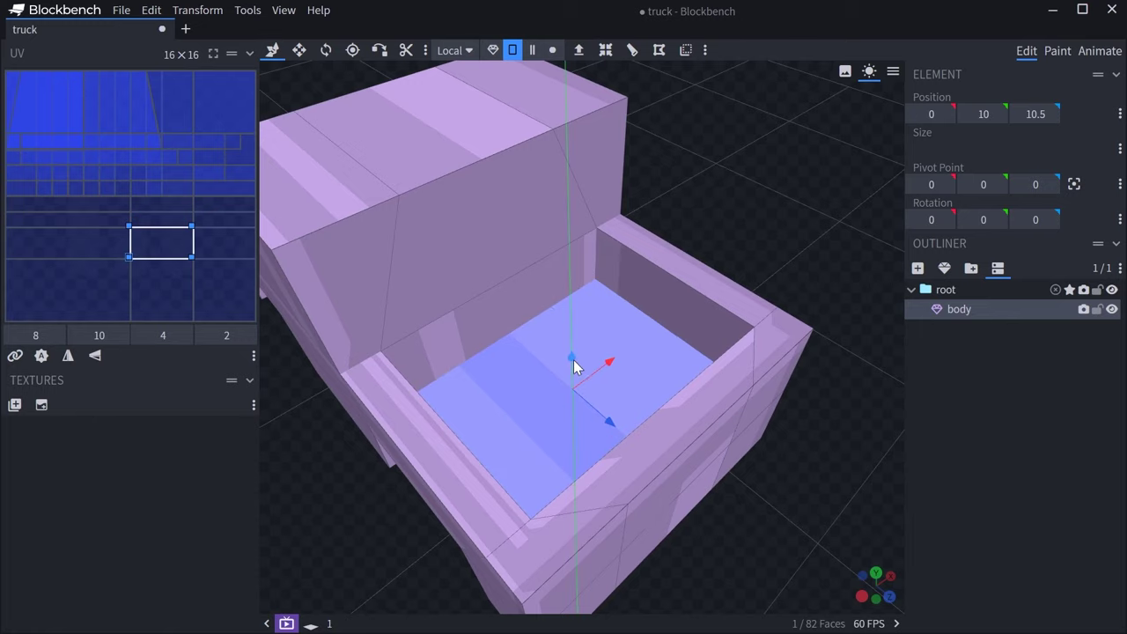
pyautogui.moveTo(573, 367); pyautogui.dragTo(702, 305, button='middle')
pyautogui.scroll(-5, 702, 305)
pyautogui.moveTo(743, 395); pyautogui.dragTo(768, 377, button='middle')
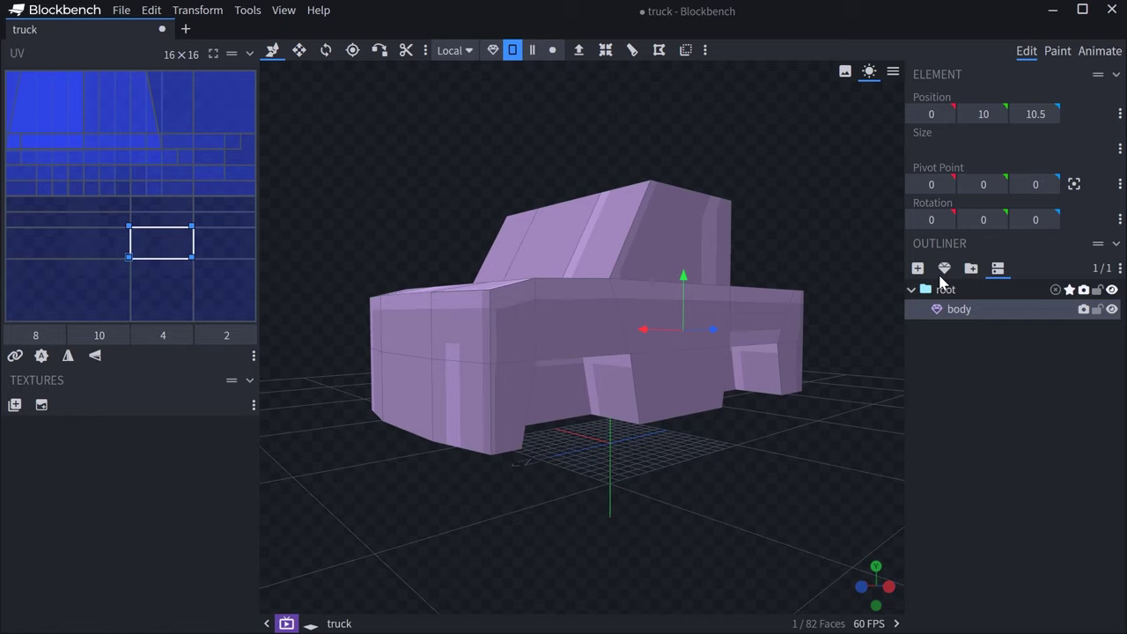
# Step: Create a group named wheel_right_front containing a cylinder mesh with diameter 5, height 3 and 8 sides
pyautogui.click(971, 269)
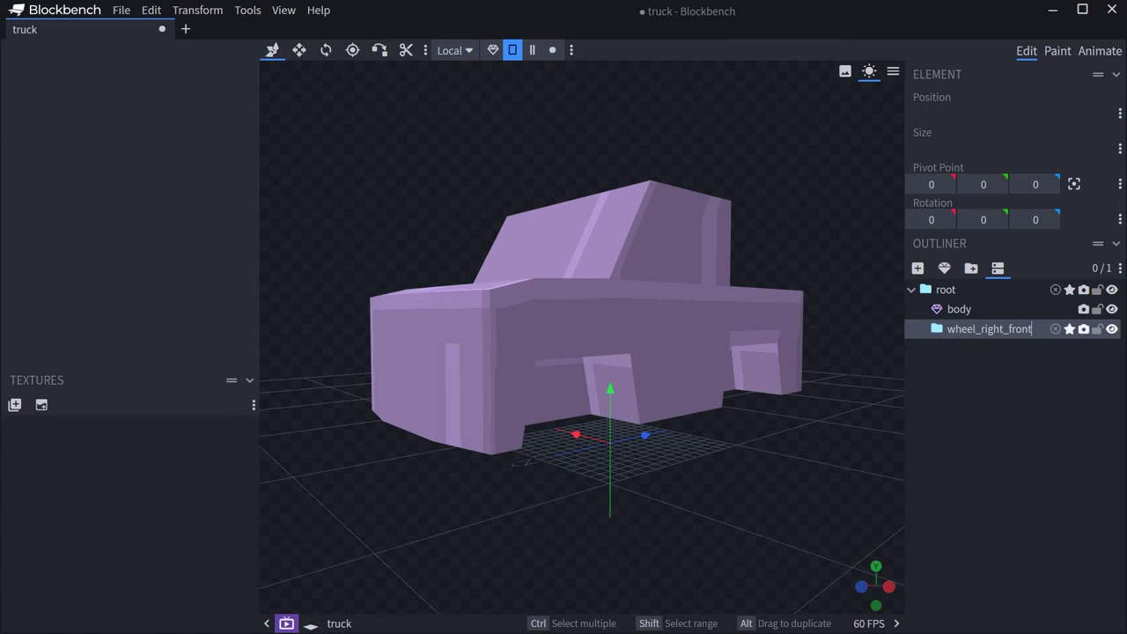
pyautogui.moveTo(793, 413); pyautogui.dragTo(861, 359, button='middle')
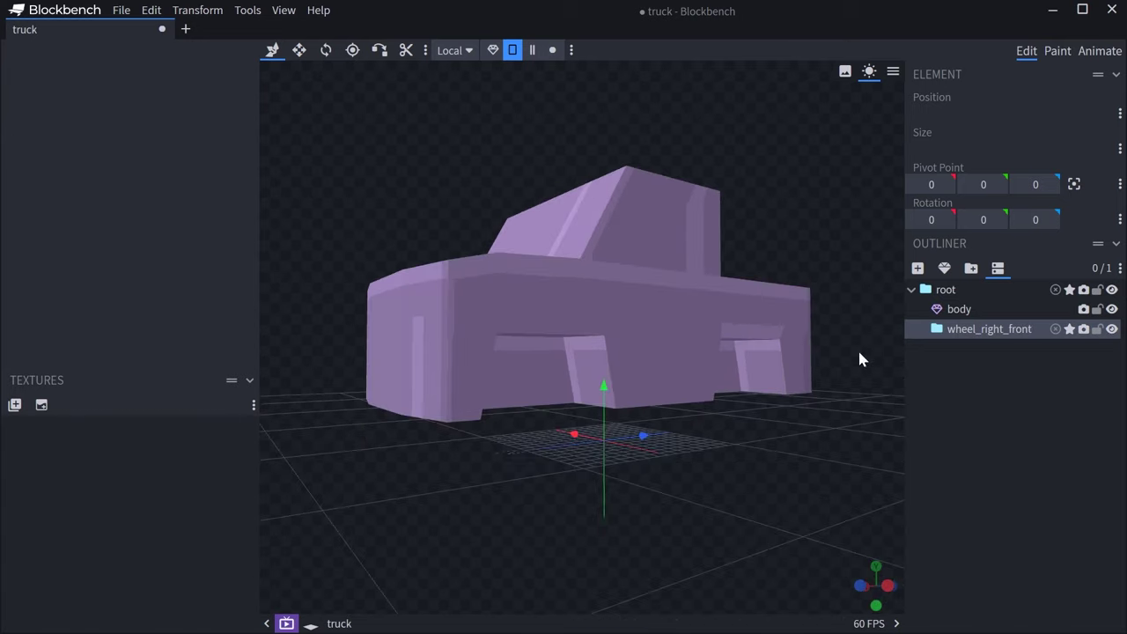
pyautogui.click(949, 274)
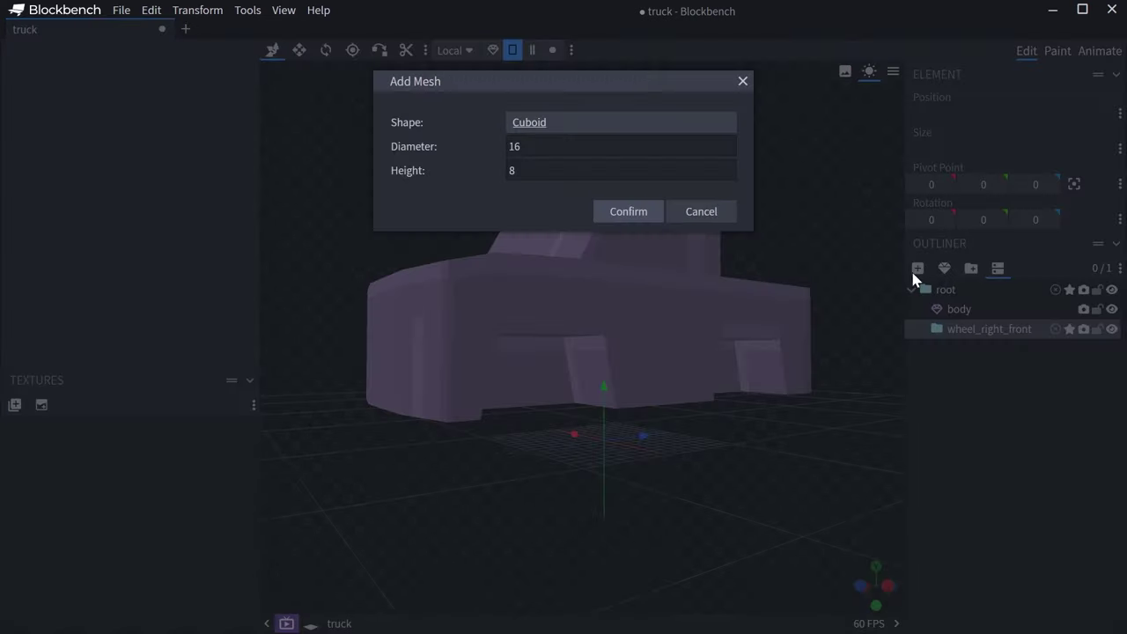
pyautogui.click(534, 122)
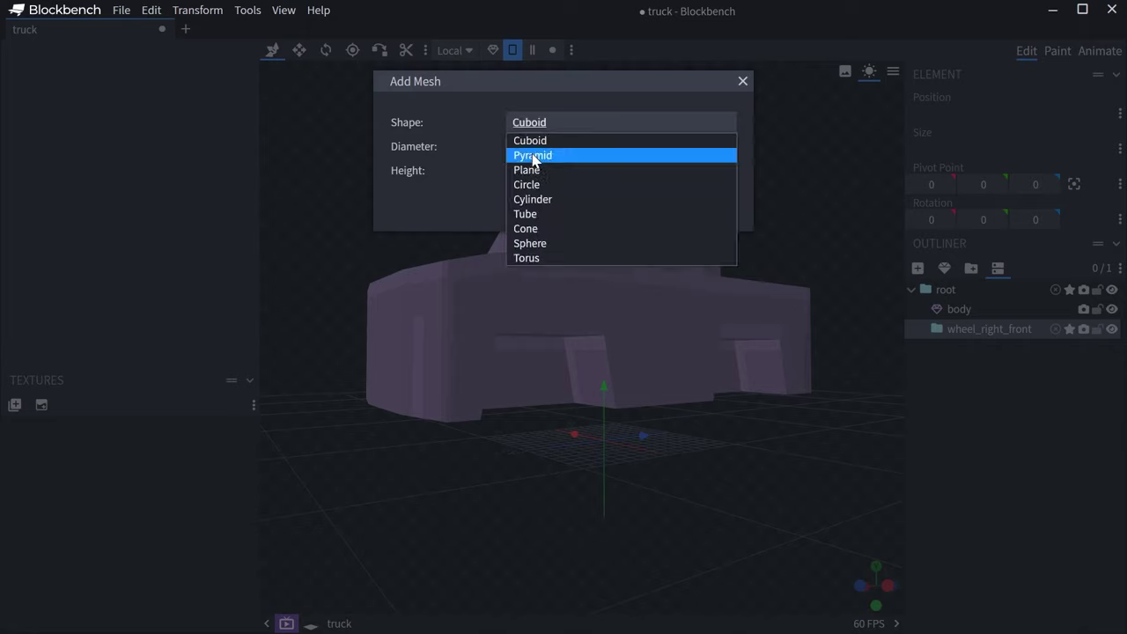
pyautogui.click(536, 202)
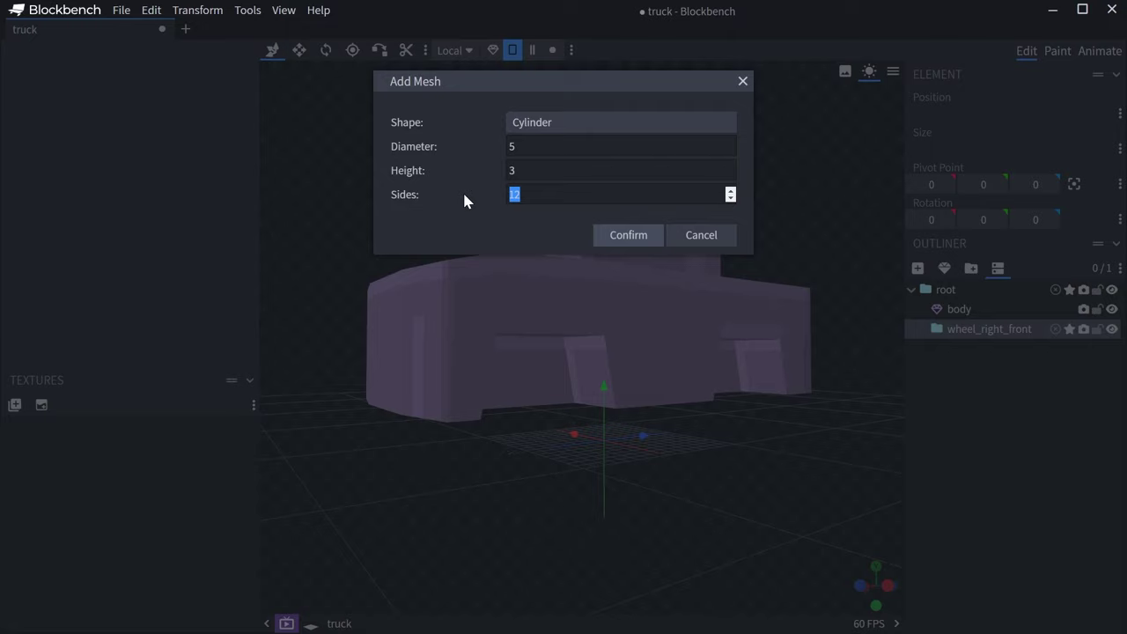
pyautogui.write('8')
pyautogui.click(621, 234)
# Step: Move the cylinder beside the front wheel well to X -13, Z -11, and enlarge its diameter without changing its height
pyautogui.moveTo(621, 234); pyautogui.dragTo(650, 449, button='middle')
pyautogui.moveTo(596, 437); pyautogui.dragTo(667, 490)
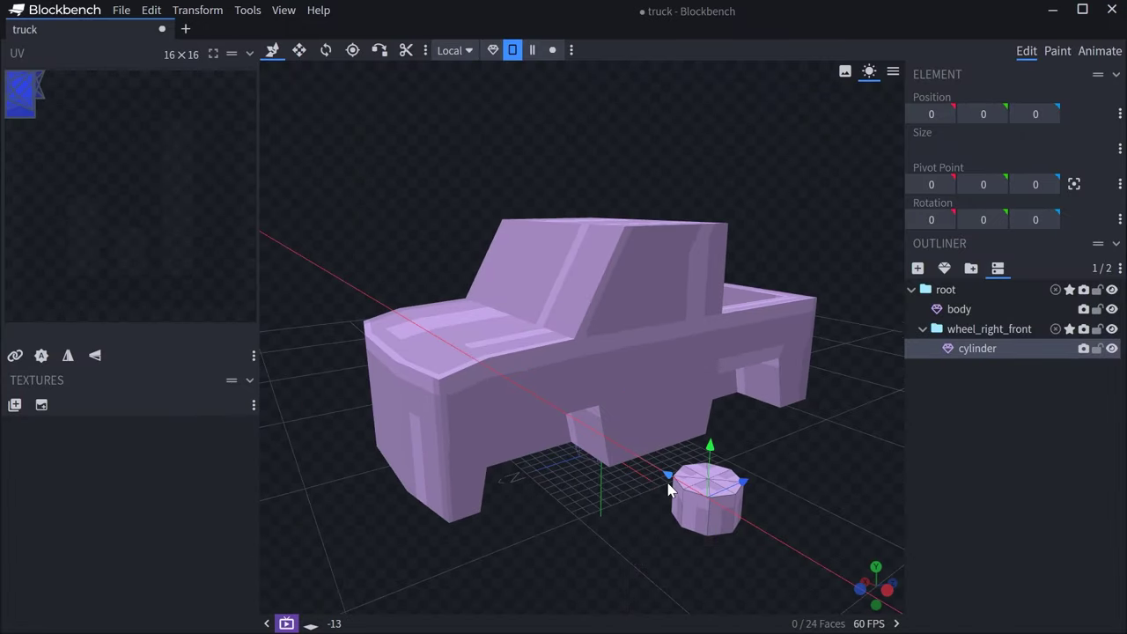
pyautogui.moveTo(746, 484); pyautogui.dragTo(615, 539)
pyautogui.moveTo(615, 539); pyautogui.dragTo(562, 441, button='middle')
pyautogui.press('s')
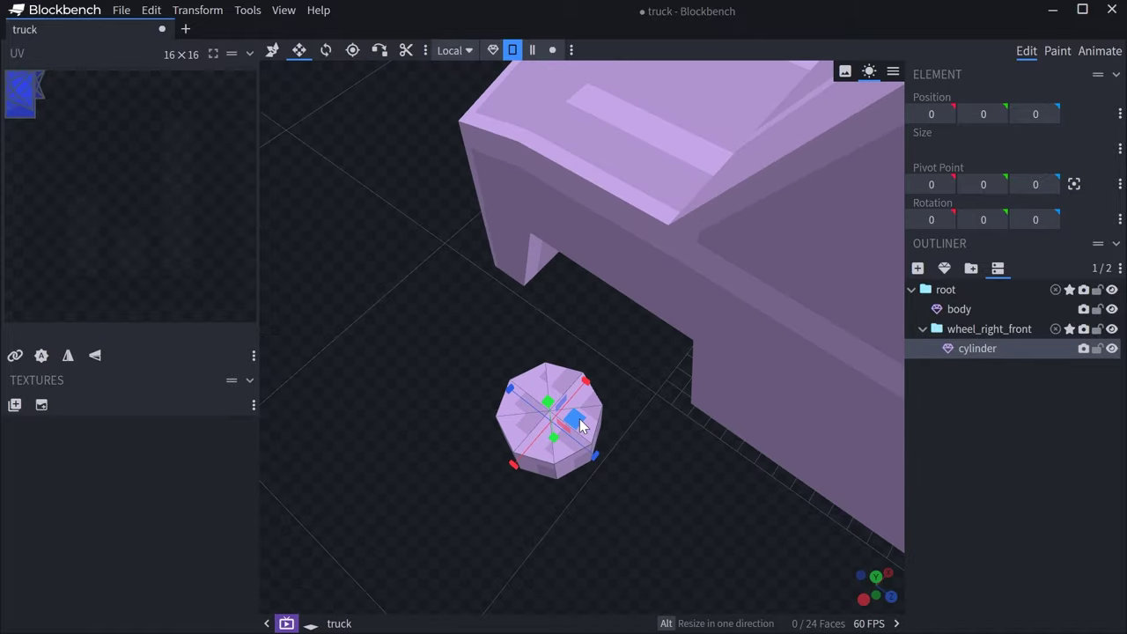
pyautogui.moveTo(597, 427); pyautogui.dragTo(642, 428)
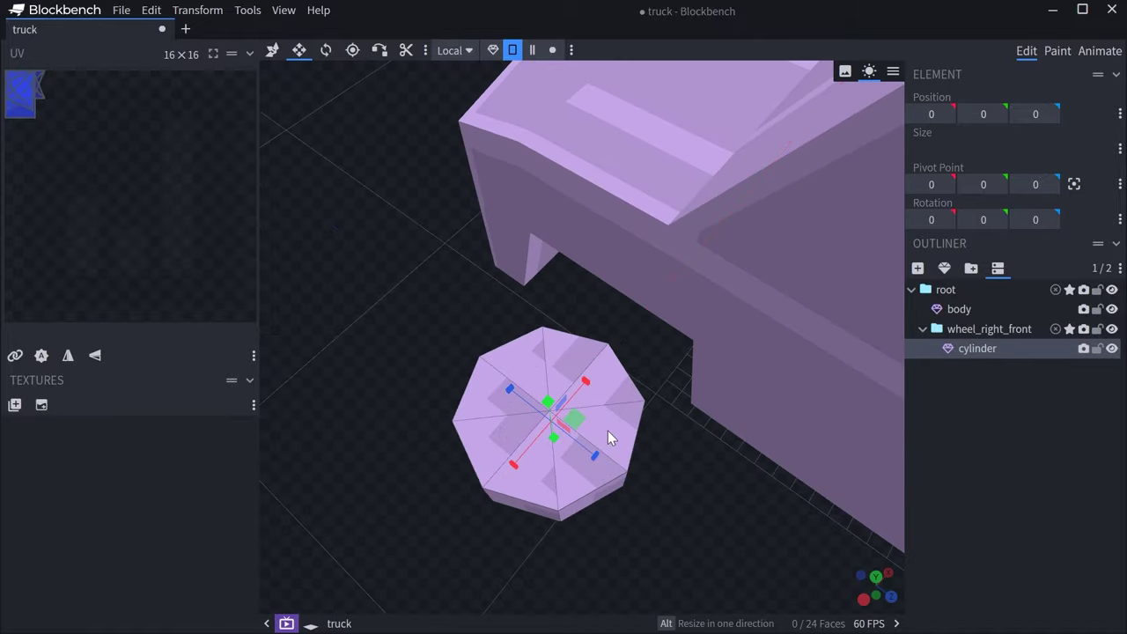
pyautogui.moveTo(608, 438); pyautogui.dragTo(699, 502, button='middle')
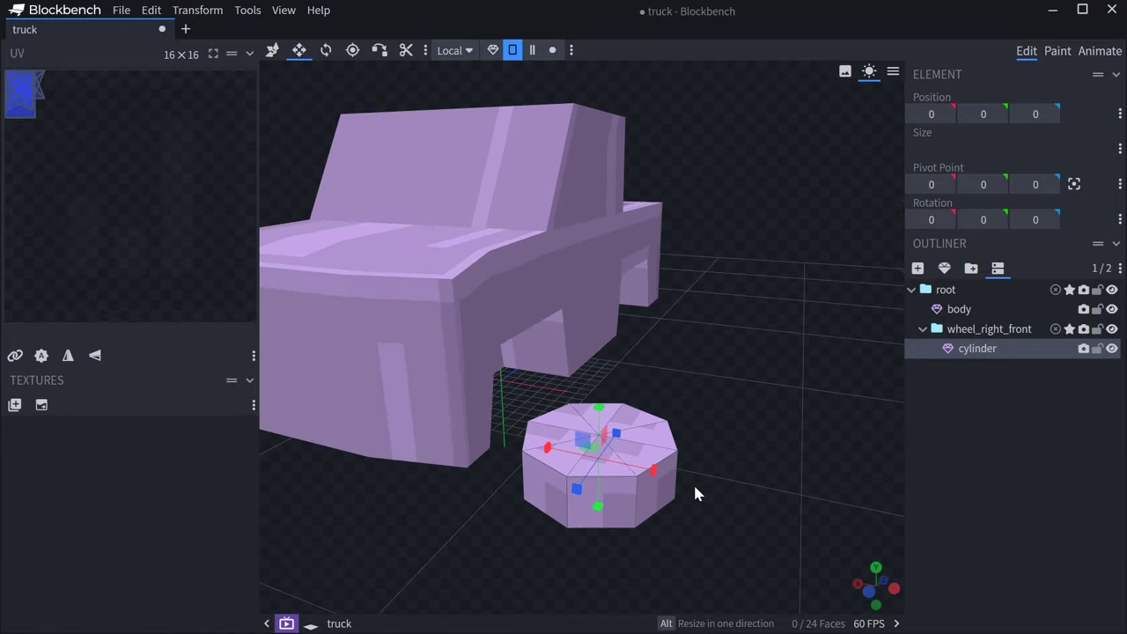
# Step: Rotate the whole cylinder upright as a wheel and move it into the front wheel well at X -8.5, Y 3.5
pyautogui.moveTo(728, 387); pyautogui.dragTo(555, 481)
pyautogui.press('r')
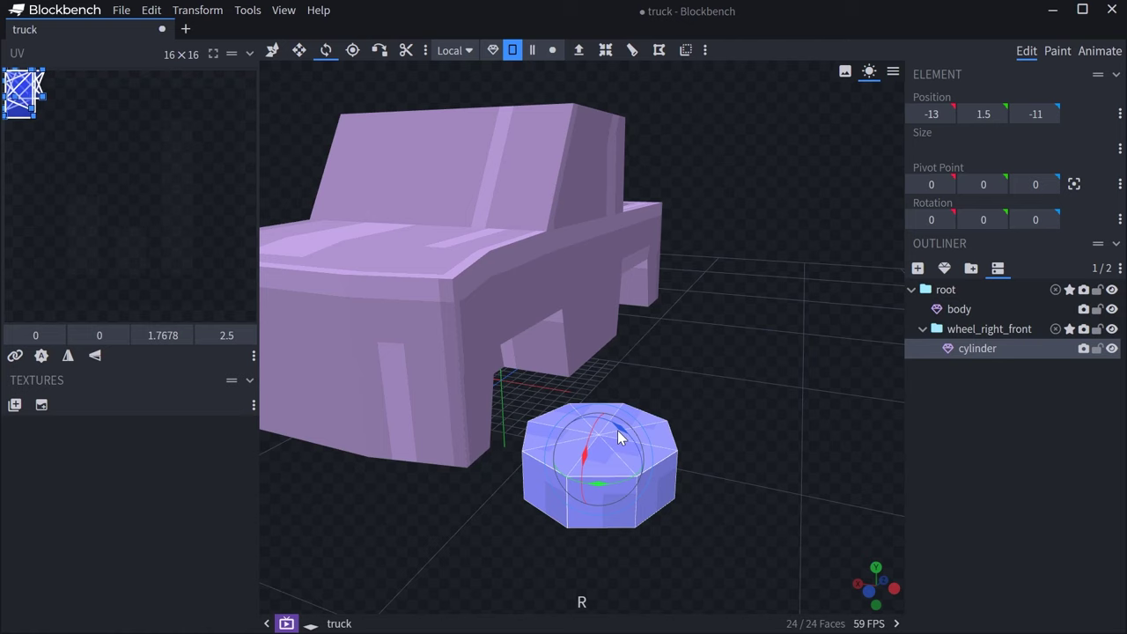
pyautogui.moveTo(617, 429); pyautogui.dragTo(683, 404)
pyautogui.press('v')
pyautogui.moveTo(569, 427); pyautogui.dragTo(392, 444)
# Step: Rotate the wheel about its own axis so that a flat side faces the ground
pyautogui.press('s')
pyautogui.press('space')
pyautogui.scroll(6, 470, 422)
pyautogui.moveTo(470, 422); pyautogui.dragTo(576, 377, button='right')
pyautogui.scroll(2, 576, 377)
pyautogui.press('r')
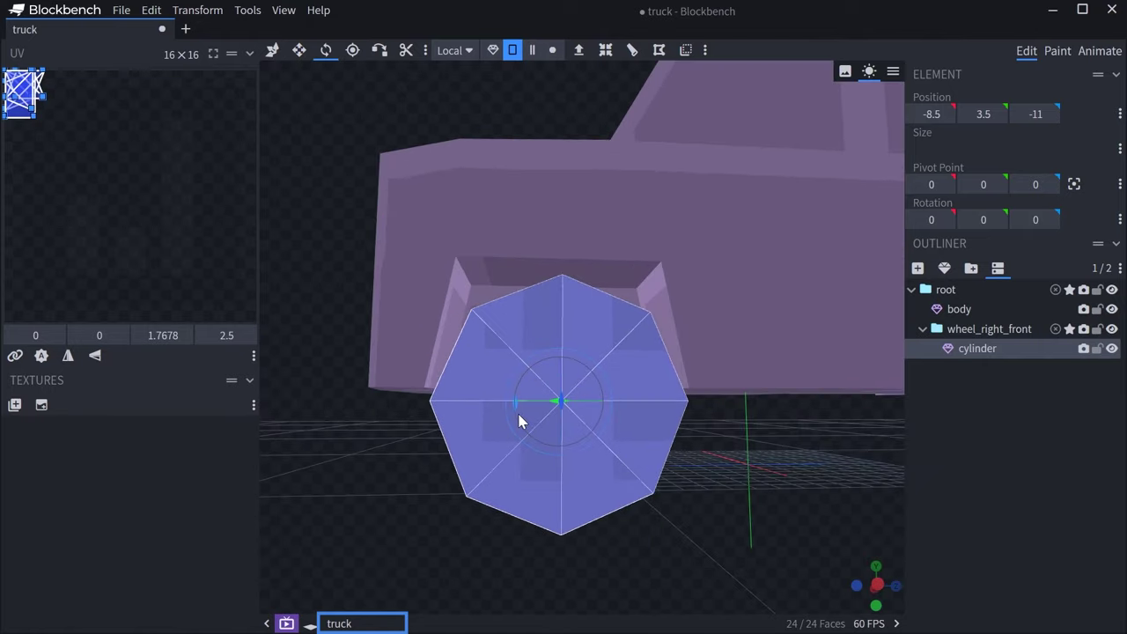
pyautogui.moveTo(518, 421); pyautogui.dragTo(505, 403)
# Step: Select the truck body and raise it slightly along Y relative to the wheel
pyautogui.scroll(-6, 505, 403)
pyautogui.press('p')
pyautogui.moveTo(671, 308); pyautogui.dragTo(638, 321)
pyautogui.press('v')
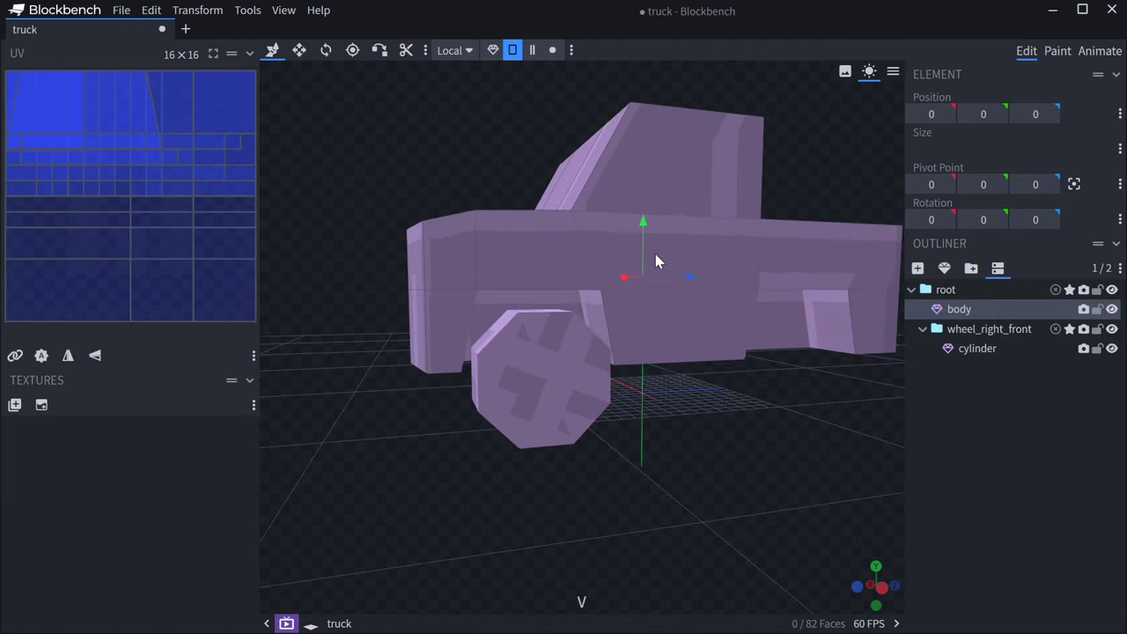
pyautogui.moveTo(643, 229); pyautogui.dragTo(643, 221)
pyautogui.moveTo(717, 317); pyautogui.dragTo(713, 437)
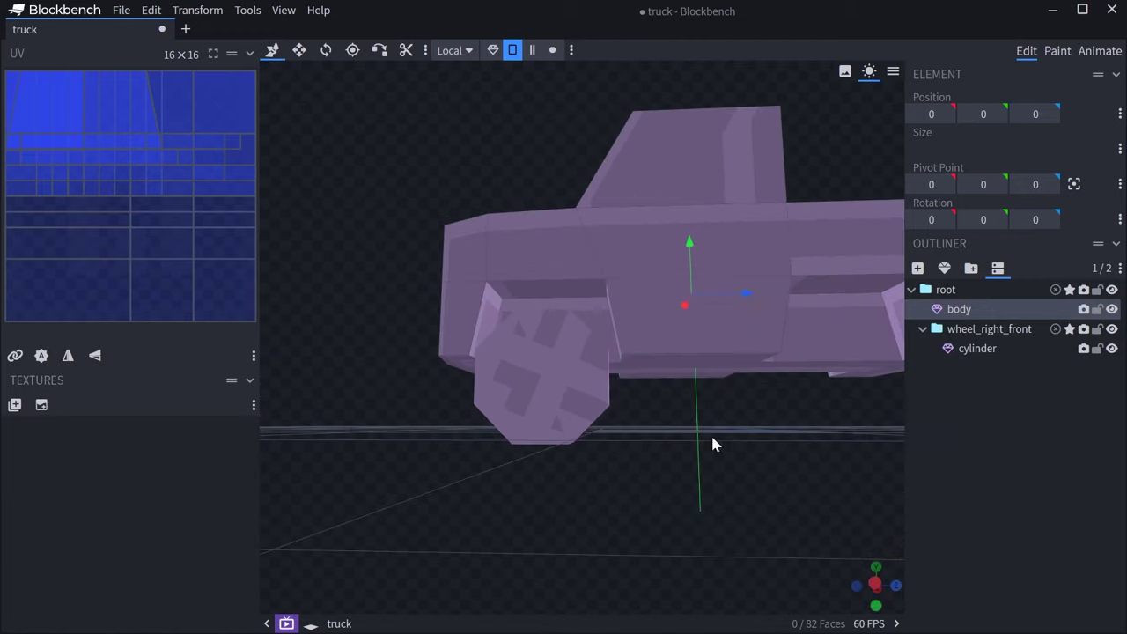
# Step: Select the whole wheel cylinder in the front wheel well and raise it slightly along Y
pyautogui.moveTo(837, 541); pyautogui.dragTo(793, 577)
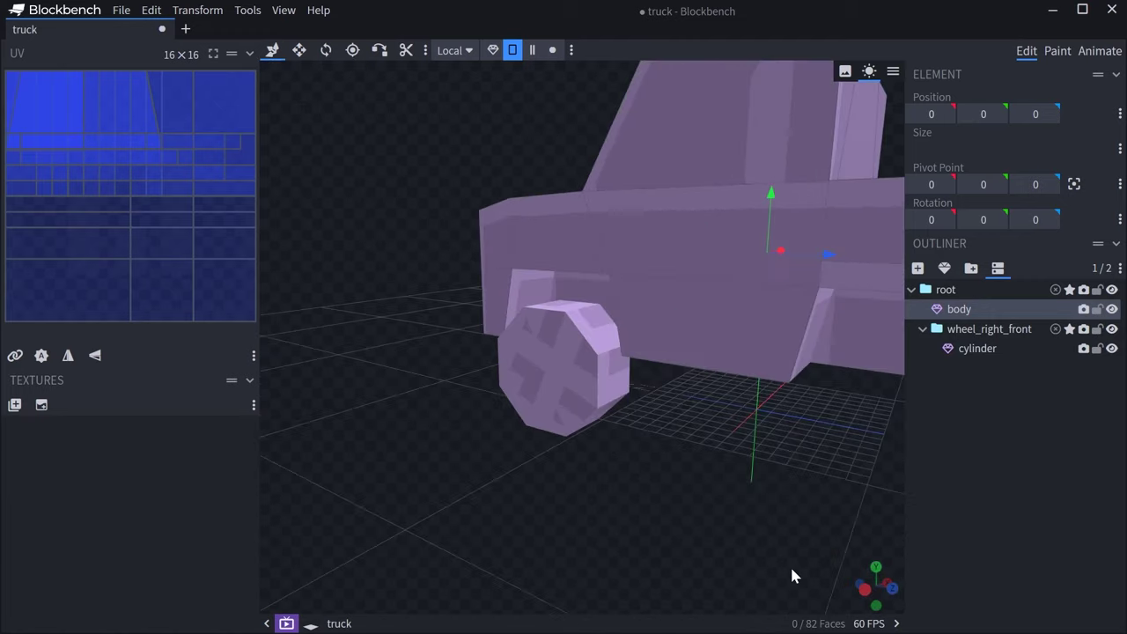
pyautogui.click(866, 592)
pyautogui.scroll(-2, 616, 389)
pyautogui.scroll(5, 407, 344)
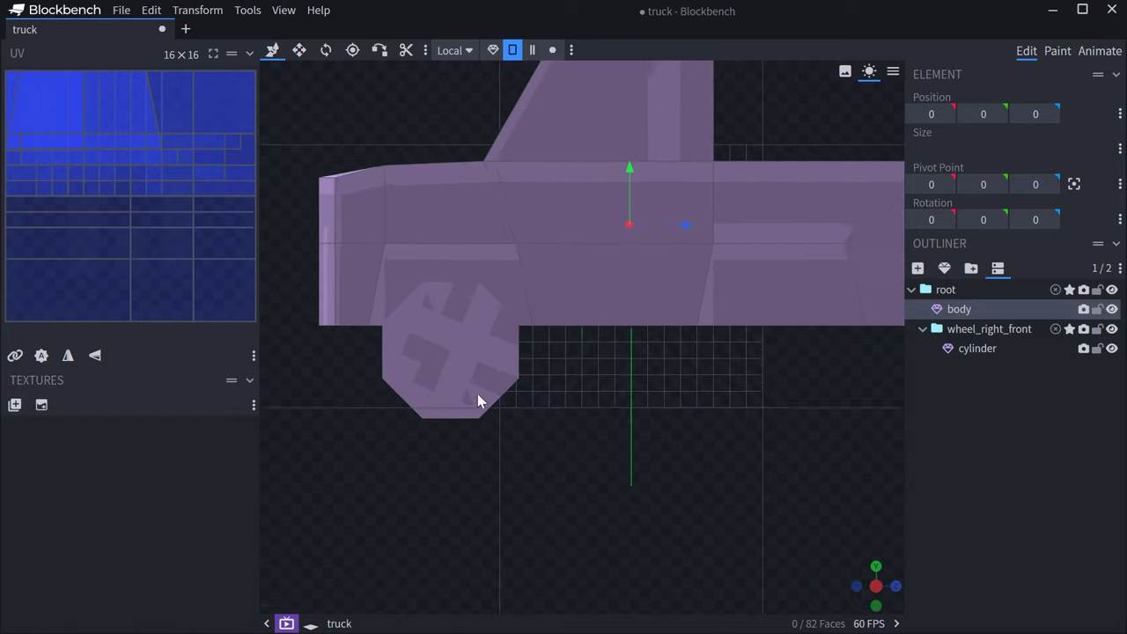
pyautogui.moveTo(478, 393); pyautogui.dragTo(522, 407, button='right')
pyautogui.scroll(2, 527, 412)
pyautogui.click(533, 424)
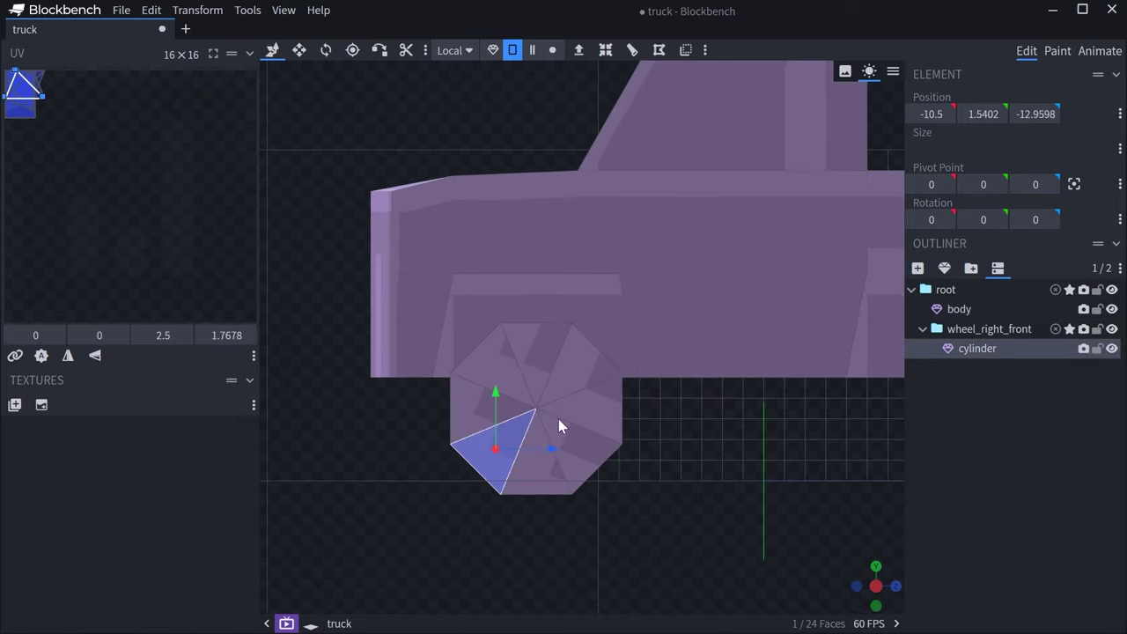
pyautogui.click(492, 49)
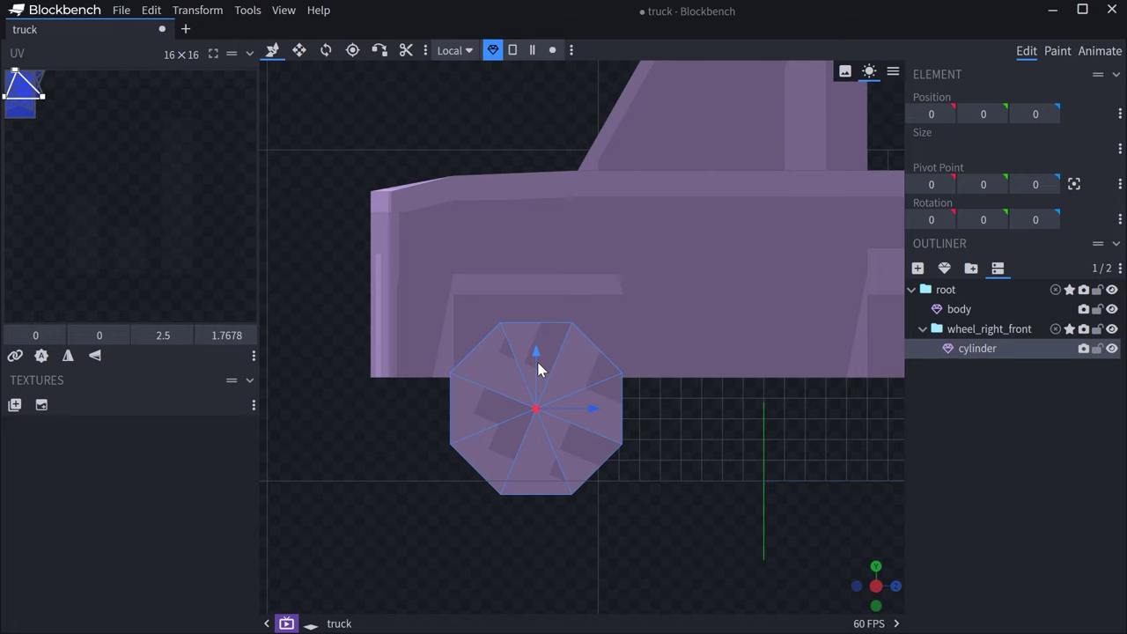
pyautogui.moveTo(540, 370); pyautogui.dragTo(539, 347)
pyautogui.scroll(-3, 634, 410)
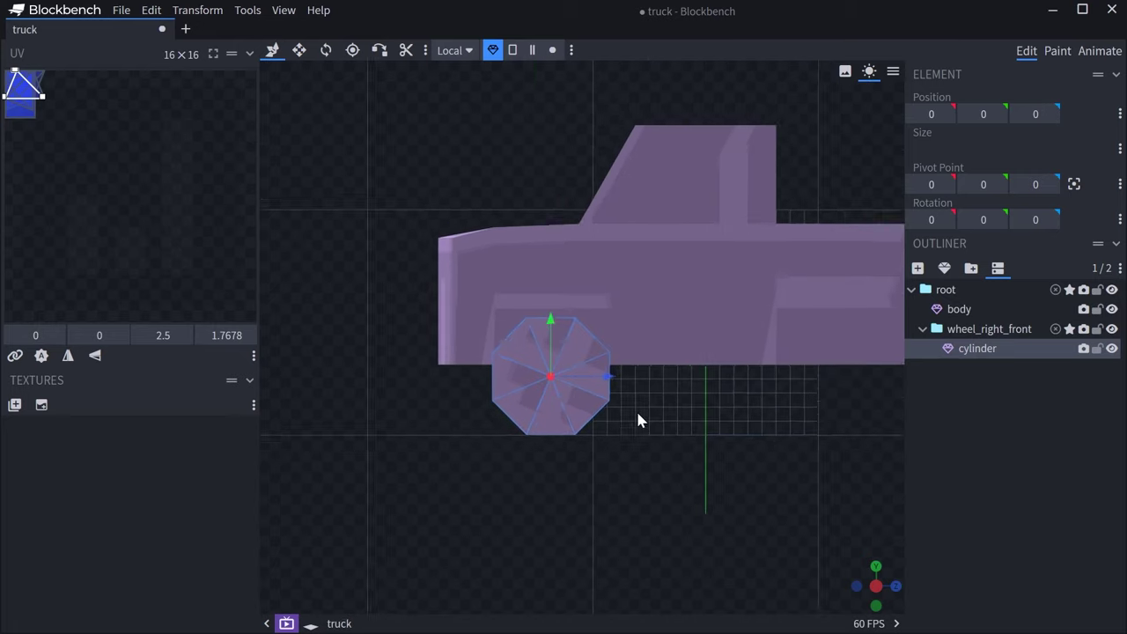
pyautogui.scroll(4, 528, 423)
# Step: Inset all eight faces on the wheel's outer side with an offset of 69
pyautogui.click(670, 308)
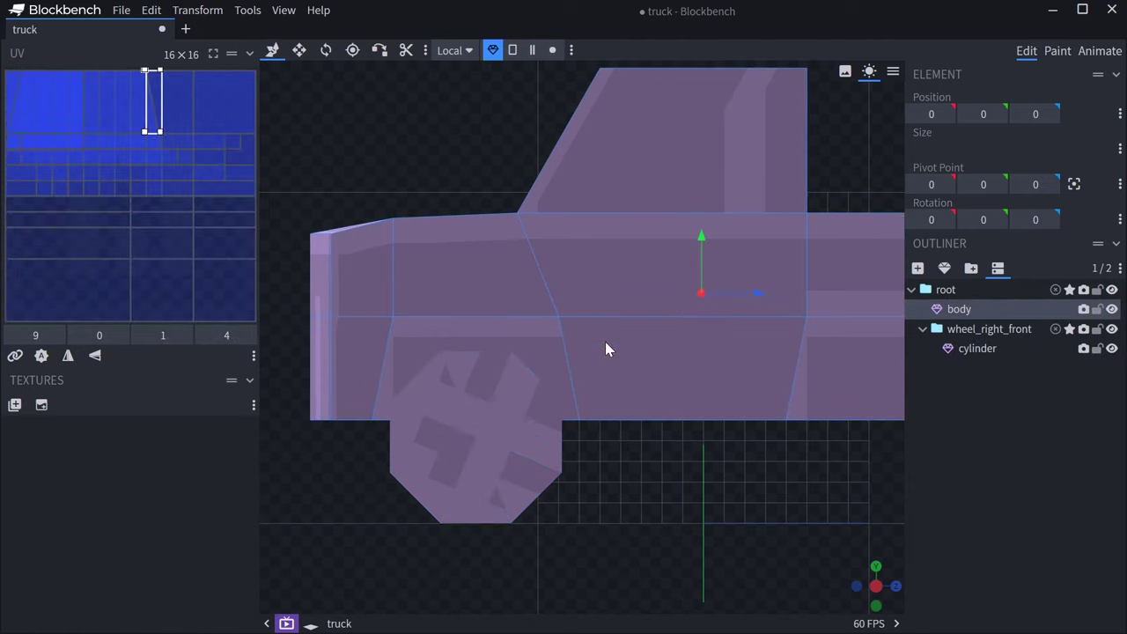
pyautogui.click(469, 433)
pyautogui.scroll(-2, 606, 420)
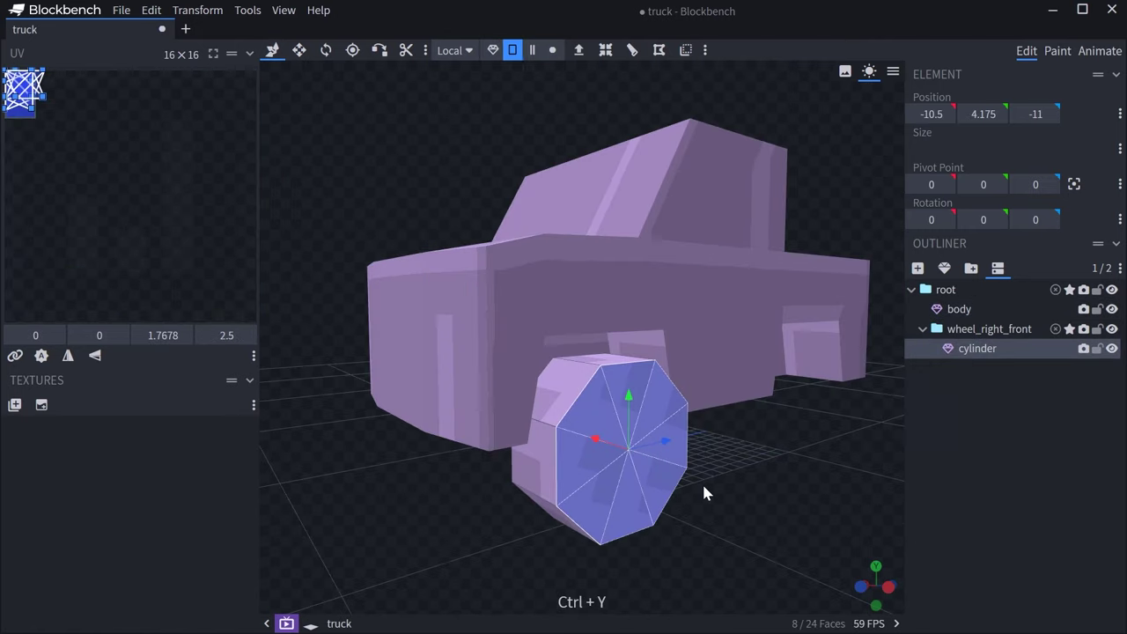
pyautogui.click(704, 486)
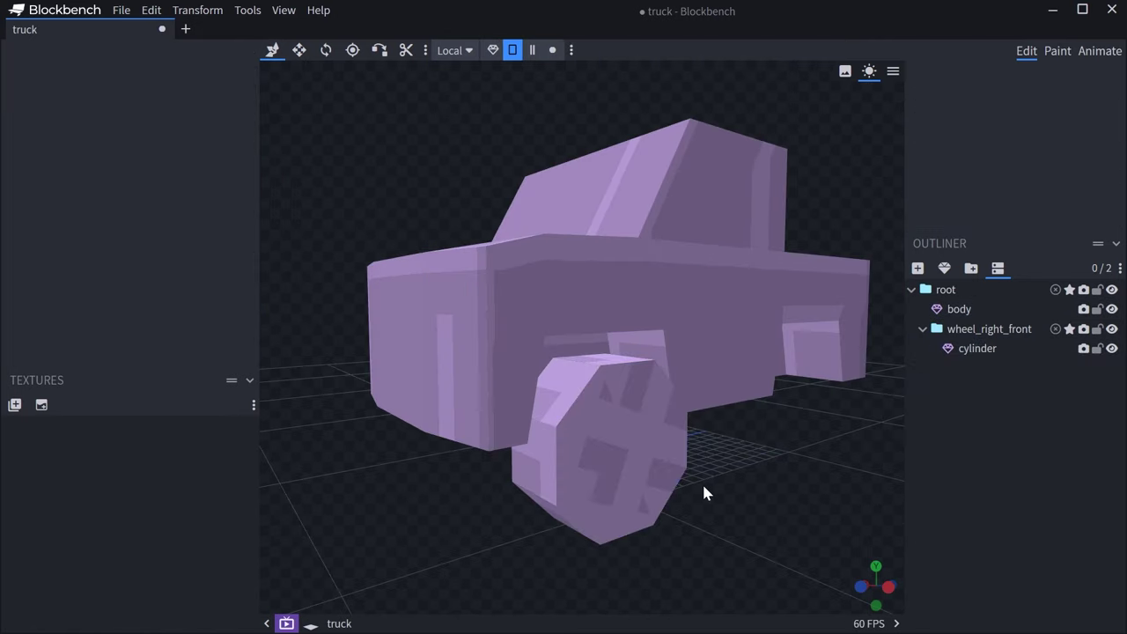
pyautogui.click(656, 428)
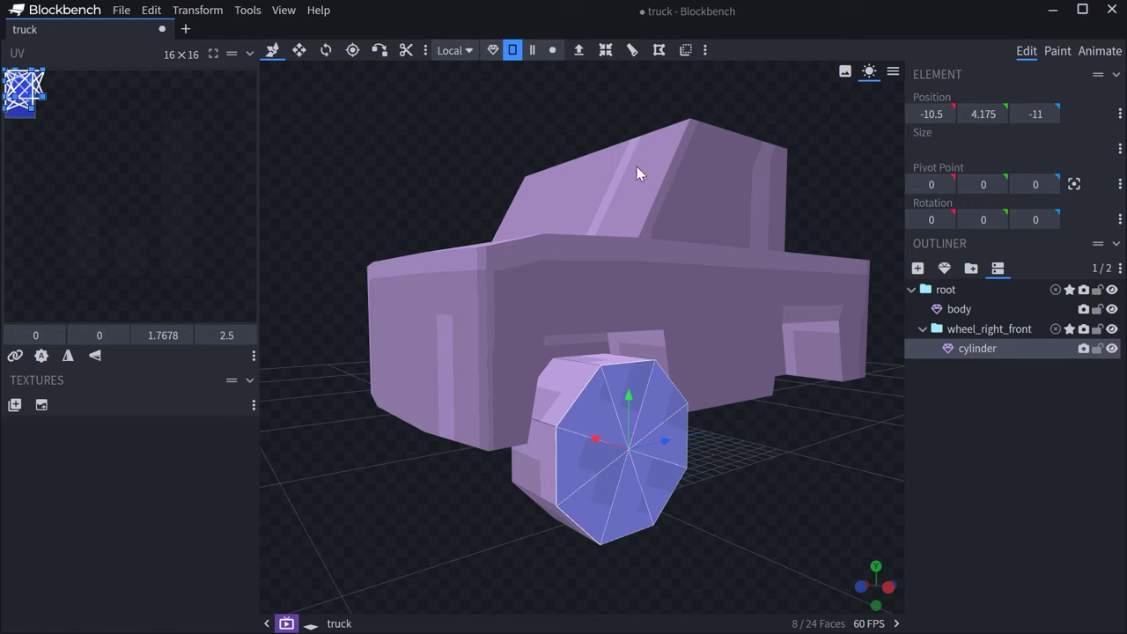
pyautogui.click(606, 50)
pyautogui.scroll(3, 655, 460)
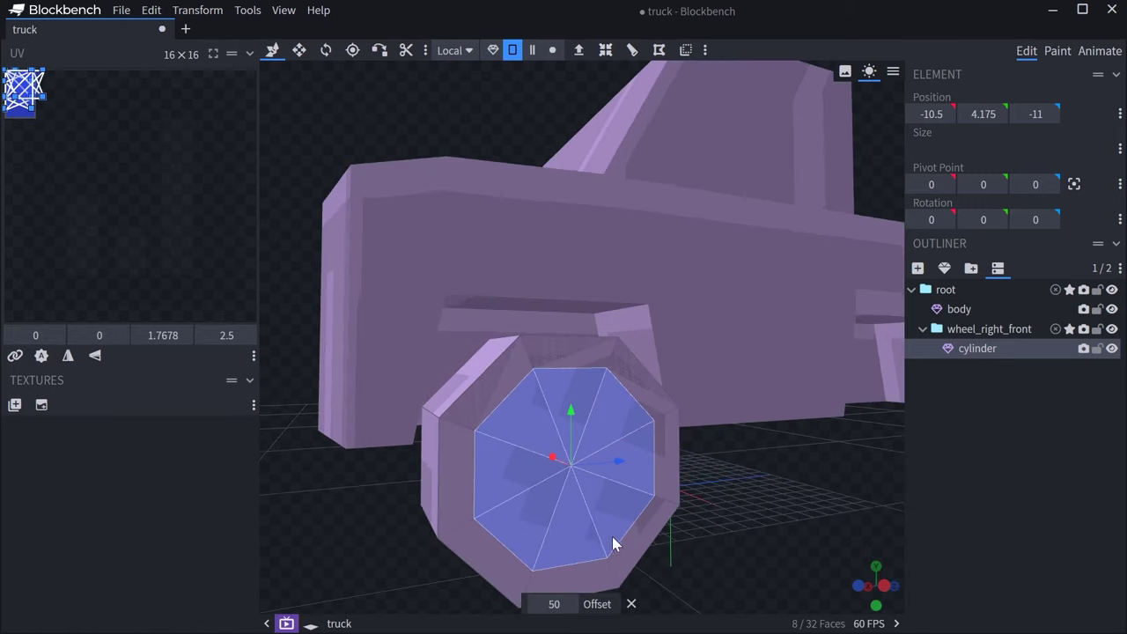
pyautogui.moveTo(554, 604); pyautogui.dragTo(587, 604)
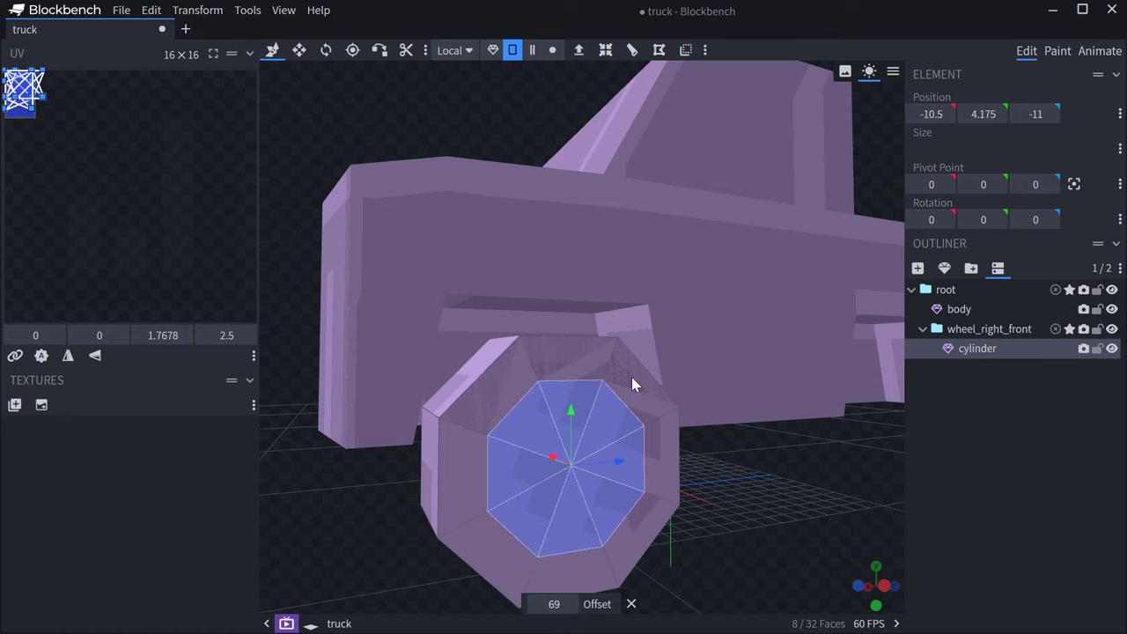
# Step: Extrude the inset wheel faces and push them inward along X to -9.5 as a recessed rim
pyautogui.scroll(-5, 632, 377)
pyautogui.moveTo(632, 377); pyautogui.dragTo(659, 408, button='middle')
pyautogui.scroll(4, 659, 408)
pyautogui.hotkey('shift', 'e')
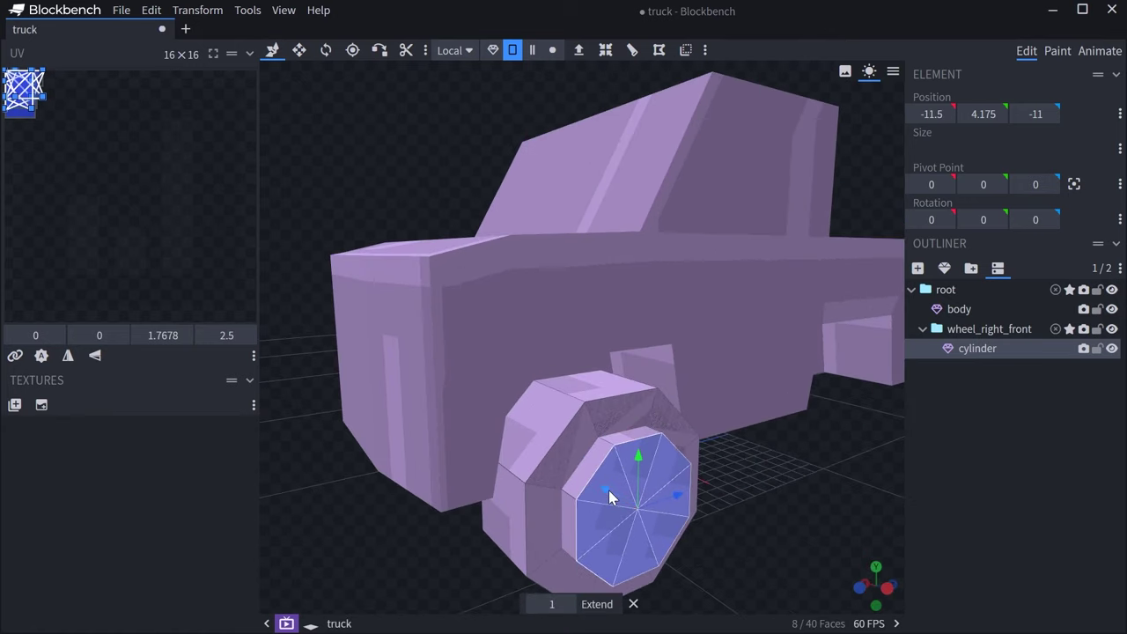
pyautogui.moveTo(609, 490); pyautogui.dragTo(584, 478)
pyautogui.scroll(-4, 675, 437)
pyautogui.moveTo(718, 463); pyautogui.dragTo(676, 437, button='middle')
pyautogui.moveTo(676, 444); pyautogui.dragTo(718, 469)
pyautogui.scroll(2, 717, 468)
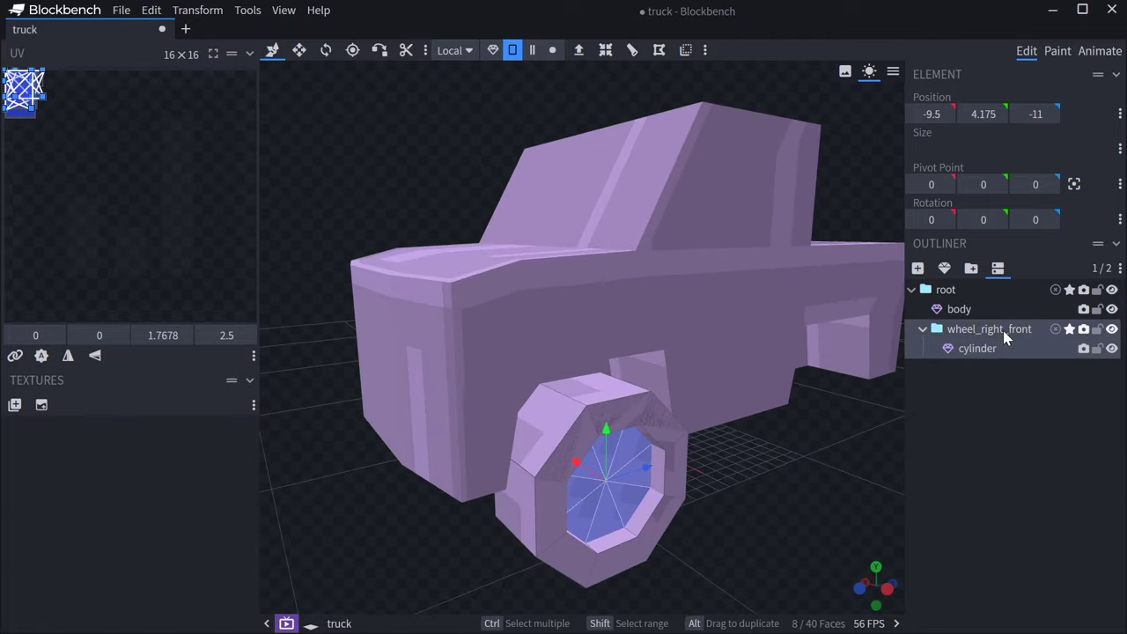
# Step: Rename the wheel's group as wheel_left_front
pyautogui.doubleClick(1003, 331)
pyautogui.hotkey('shift', 'Left')
pyautogui.hotkey('shift', 'Left')
pyautogui.hotkey('shift', 'Left')
pyautogui.hotkey('shift', 'Left')
pyautogui.hotkey('shift', 'Left')
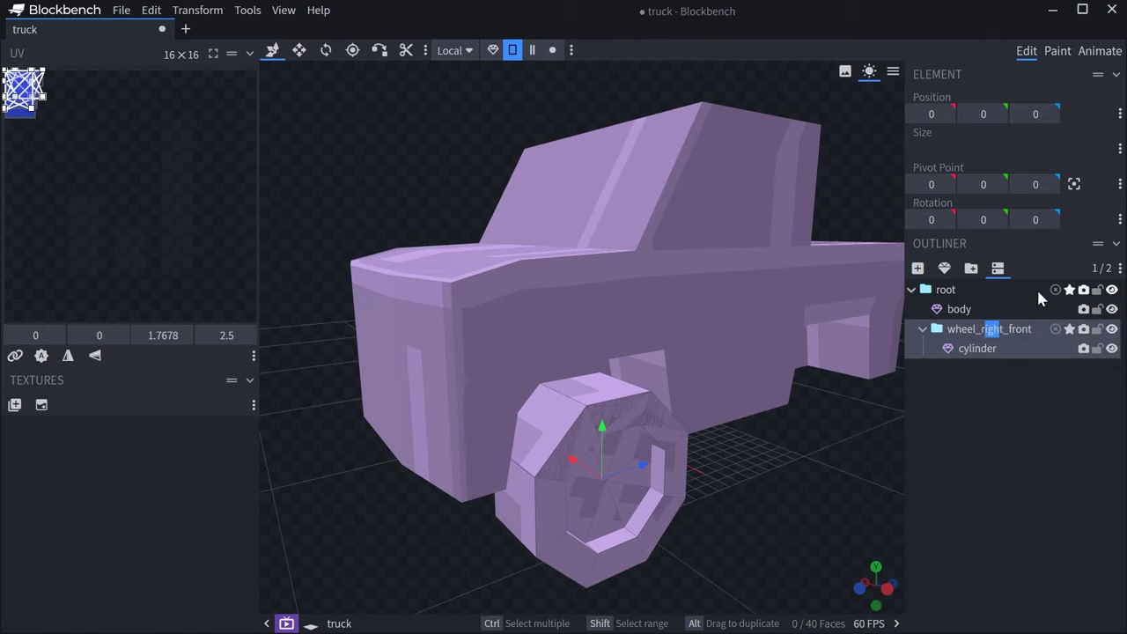
pyautogui.write('left')
pyautogui.press('Return')
# Step: Move the pivot point of wheel_left_front to the wheel's centre at X -8, Y 4.25, Z -11
pyautogui.moveTo(885, 361); pyautogui.dragTo(736, 440)
pyautogui.press('p')
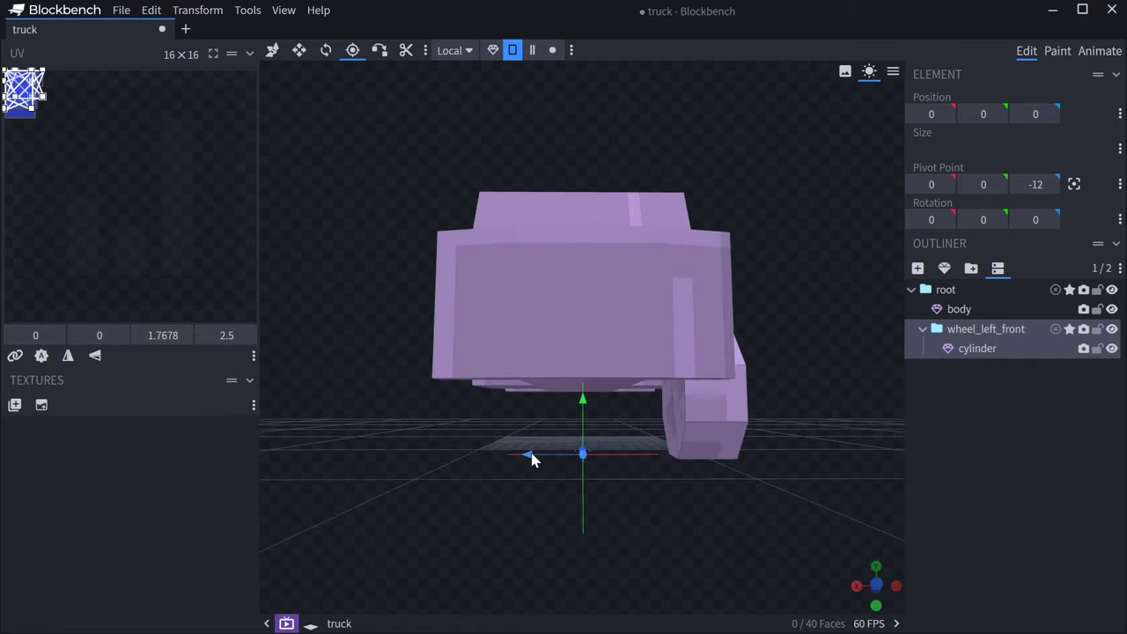
pyautogui.moveTo(531, 456); pyautogui.dragTo(597, 397)
pyautogui.scroll(3, 545, 393)
pyautogui.moveTo(543, 347); pyautogui.dragTo(543, 354)
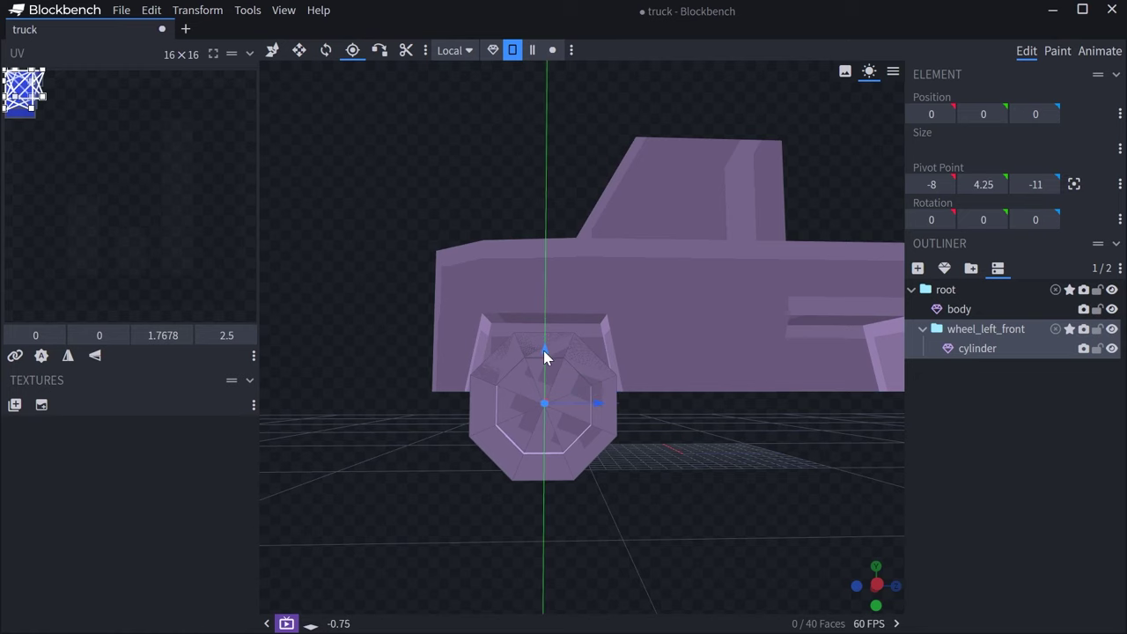
pyautogui.moveTo(544, 350); pyautogui.dragTo(548, 338, button='right')
# Step: Duplicate the wheel_left_front group and flip the copy along X to the truck's opposite side
pyautogui.moveTo(548, 338); pyautogui.dragTo(720, 370)
pyautogui.press('v')
pyautogui.press('1')
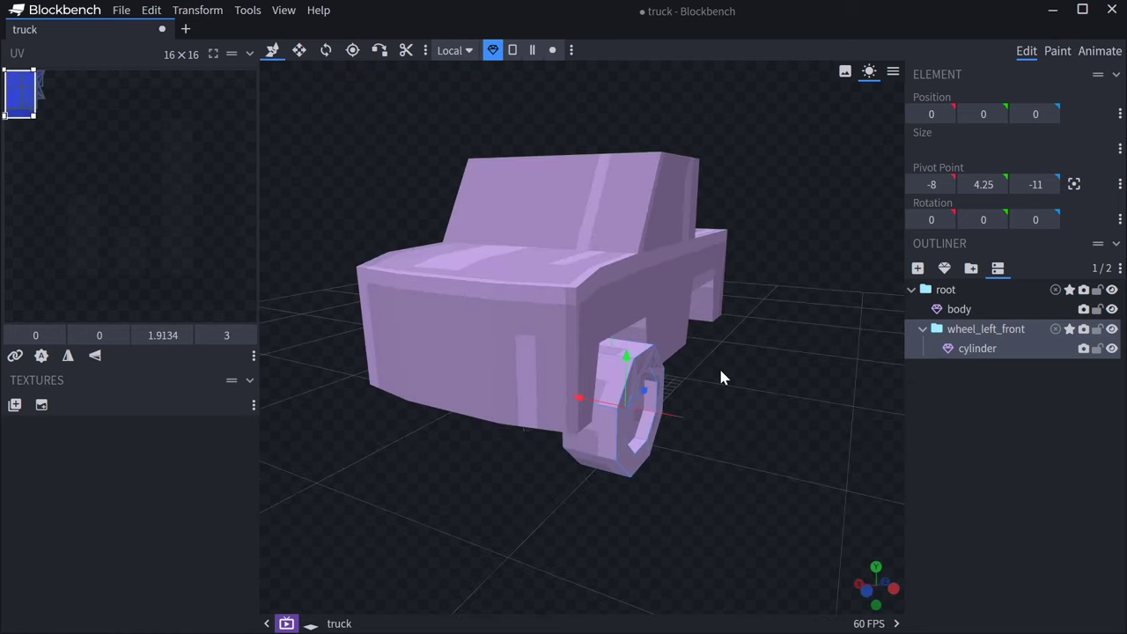
pyautogui.rightClick(951, 328)
pyautogui.click(976, 382)
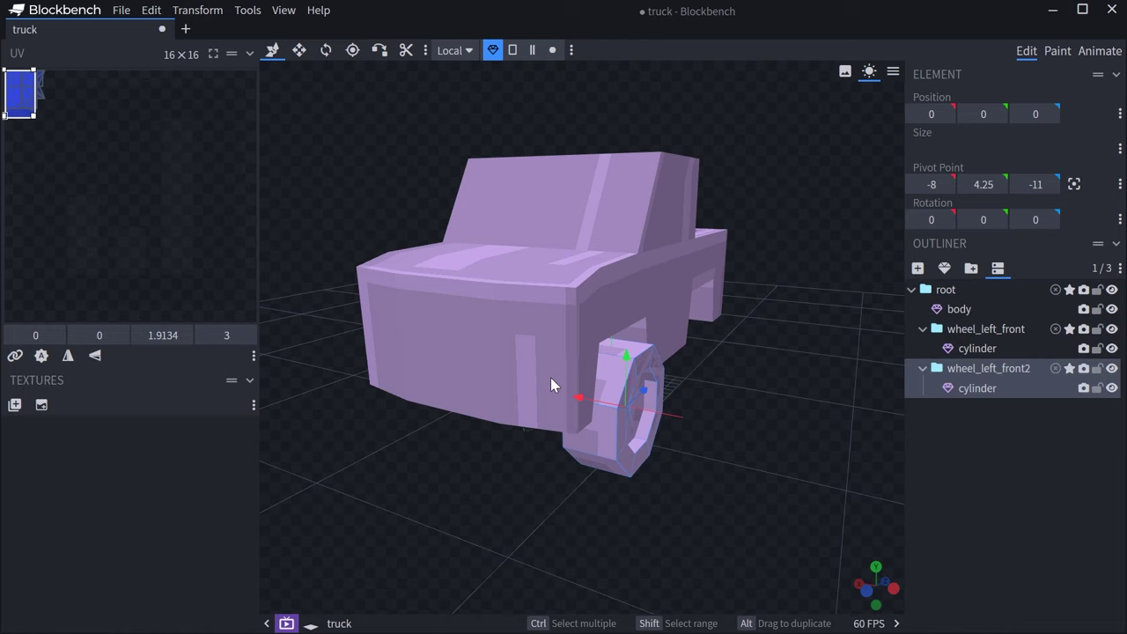
pyautogui.moveTo(551, 386); pyautogui.dragTo(355, 83)
pyautogui.click(197, 10)
pyautogui.moveTo(227, 95)
pyautogui.moveTo(228, 71)
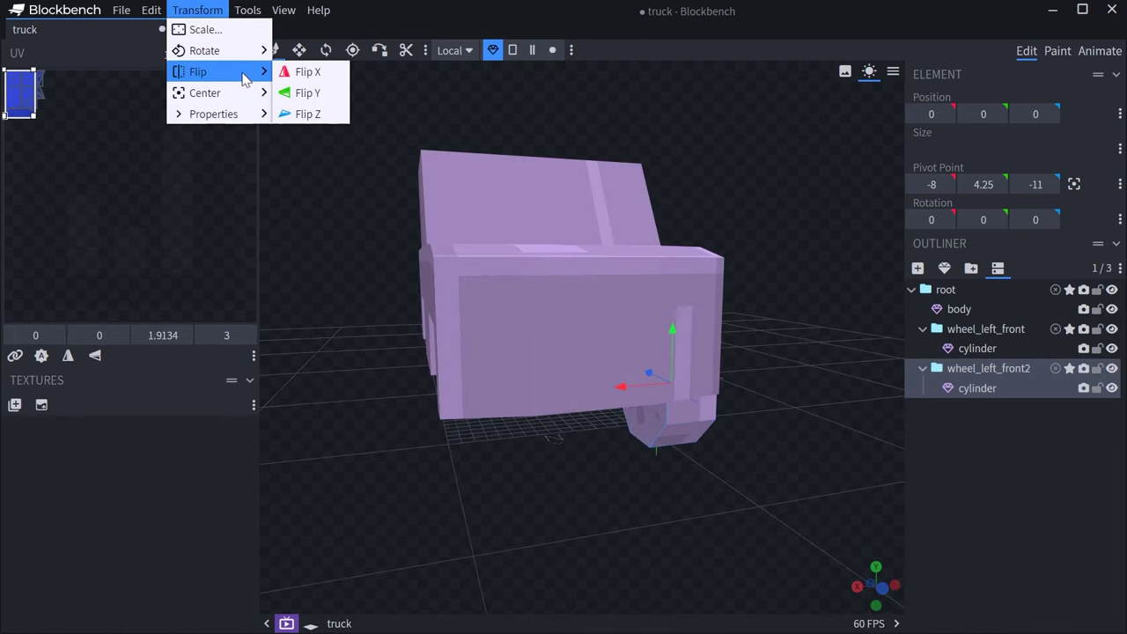
pyautogui.click(315, 71)
pyautogui.moveTo(528, 290); pyautogui.dragTo(835, 427)
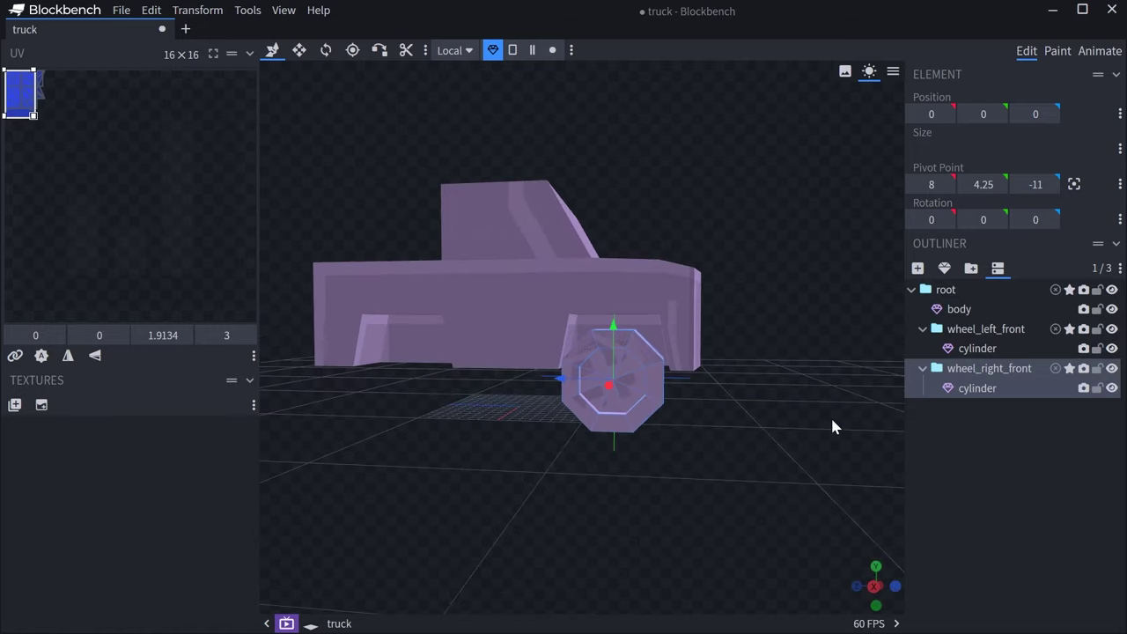
# Step: Duplicate the wheel_right_front group and move the copy 20 units along Z into the rear wheel well
pyautogui.moveTo(833, 420); pyautogui.dragTo(810, 415)
pyautogui.hotkey('ctrl', 'd')
pyautogui.moveTo(630, 401); pyautogui.dragTo(517, 407)
# Step: Rename the duplicated right wheel group as wheel_right_rear
pyautogui.doubleClick(1009, 409)
pyautogui.press('End')
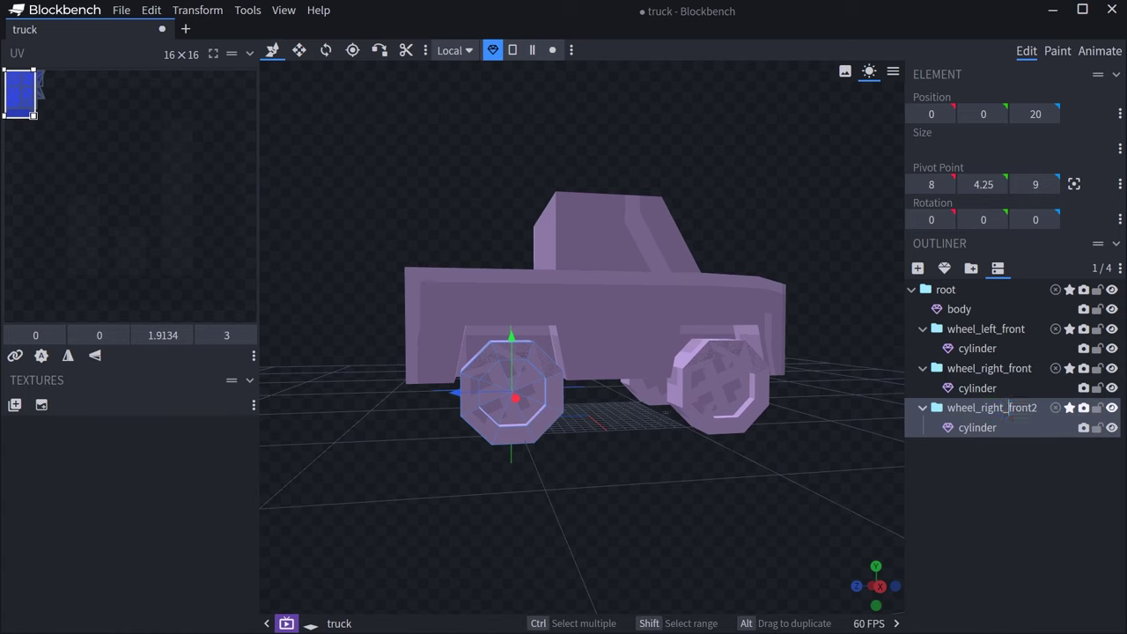
pyautogui.press('BackSpace')
pyautogui.press('BackSpace')
pyautogui.press('BackSpace')
pyautogui.press('BackSpace')
pyautogui.press('BackSpace')
pyautogui.press('BackSpace')
pyautogui.write('rear')
pyautogui.press('Return')
# Step: Duplicate the wheel_left_front group and rename the copy as wheel_left_rear
pyautogui.moveTo(663, 401); pyautogui.dragTo(353, 436)
pyautogui.click(473, 416)
pyautogui.scroll(3, 493, 409)
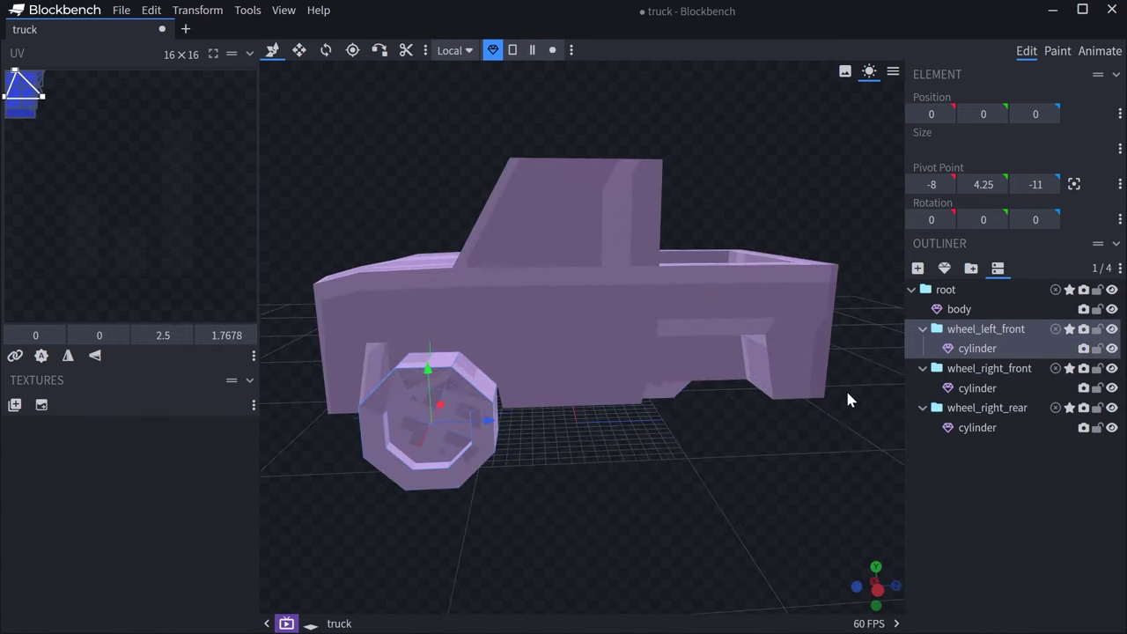
pyautogui.hotkey('ctrl', 'd')
pyautogui.doubleClick(1004, 369)
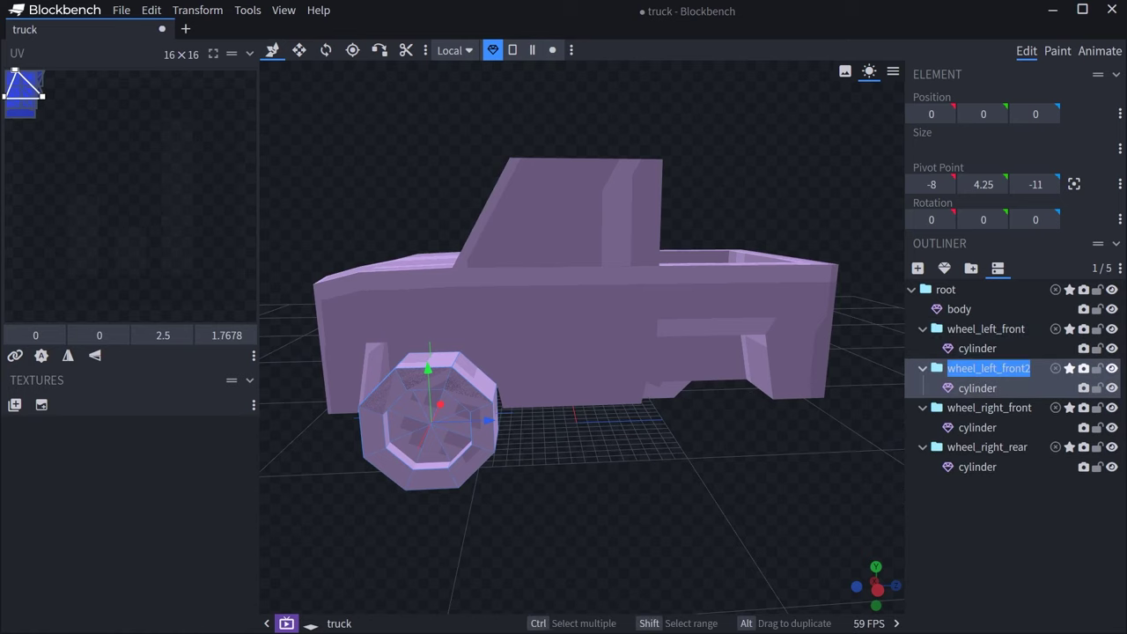
pyautogui.press('End')
pyautogui.press('BackSpace')
pyautogui.press('BackSpace')
pyautogui.press('BackSpace')
pyautogui.press('BackSpace')
pyautogui.press('BackSpace')
pyautogui.press('BackSpace')
pyautogui.write('rear')
pyautogui.press('Return')
# Step: Move the wheel_left_rear group back along Z into the left rear wheel well
pyautogui.moveTo(749, 379); pyautogui.dragTo(602, 411)
pyautogui.moveTo(506, 435); pyautogui.dragTo(700, 394)
pyautogui.scroll(-5, 699, 393)
pyautogui.moveTo(416, 440); pyautogui.dragTo(547, 472)
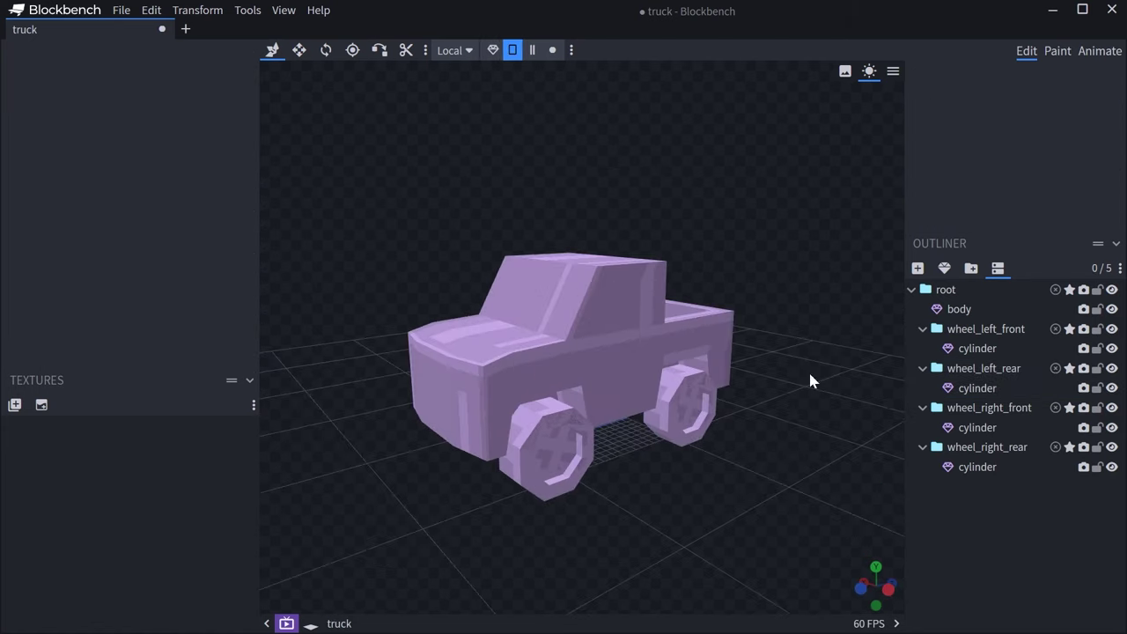
# Step: Add a cuboid mesh at the top level of the model, outside the wheel groups
pyautogui.click(959, 309)
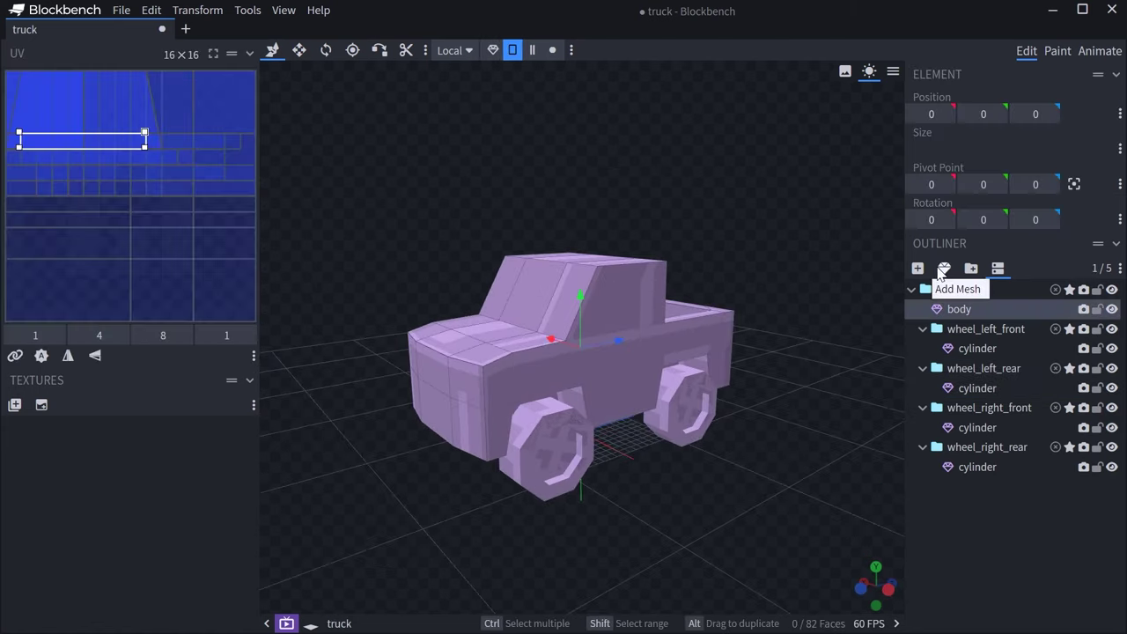
pyautogui.click(944, 268)
pyautogui.click(557, 122)
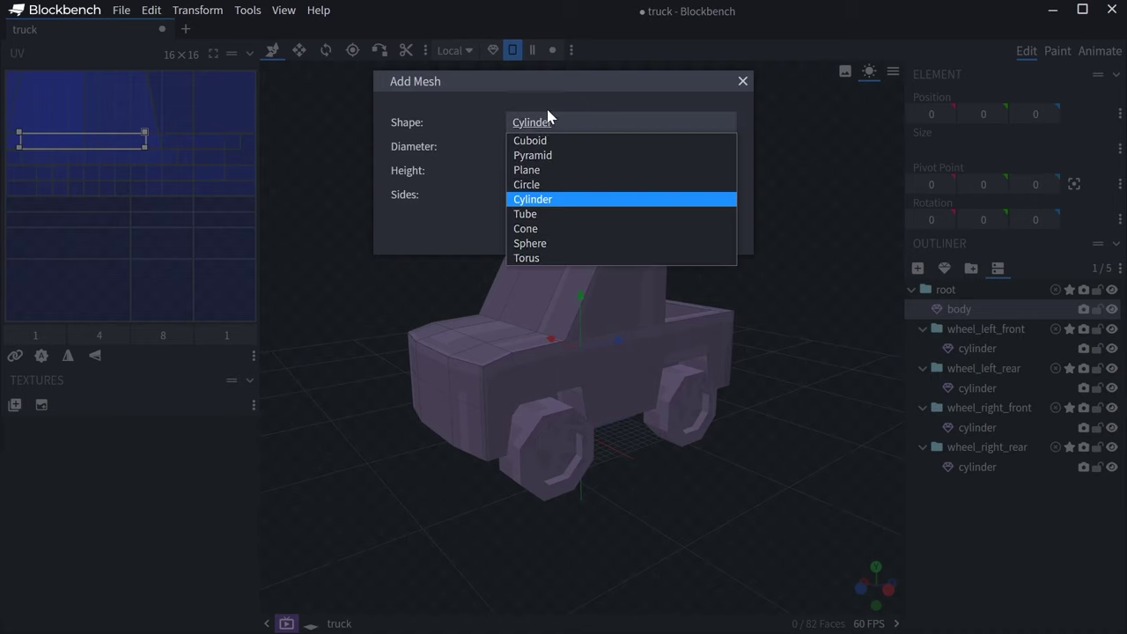
pyautogui.click(530, 141)
pyautogui.click(628, 211)
# Step: Move the new cuboid out to the truck's left side, beside the front of the cab window
pyautogui.moveTo(557, 351); pyautogui.dragTo(643, 352)
pyautogui.click(493, 50)
pyautogui.moveTo(564, 179); pyautogui.dragTo(563, 438)
pyautogui.moveTo(634, 454); pyautogui.dragTo(627, 264)
pyautogui.moveTo(641, 329); pyautogui.dragTo(587, 402)
pyautogui.moveTo(588, 403); pyautogui.dragTo(570, 424)
pyautogui.scroll(3, 723, 374)
# Step: Shrink the cuboid to side-mirror size by moving its faces, bringing the bottom face to Y 14
pyautogui.press('s')
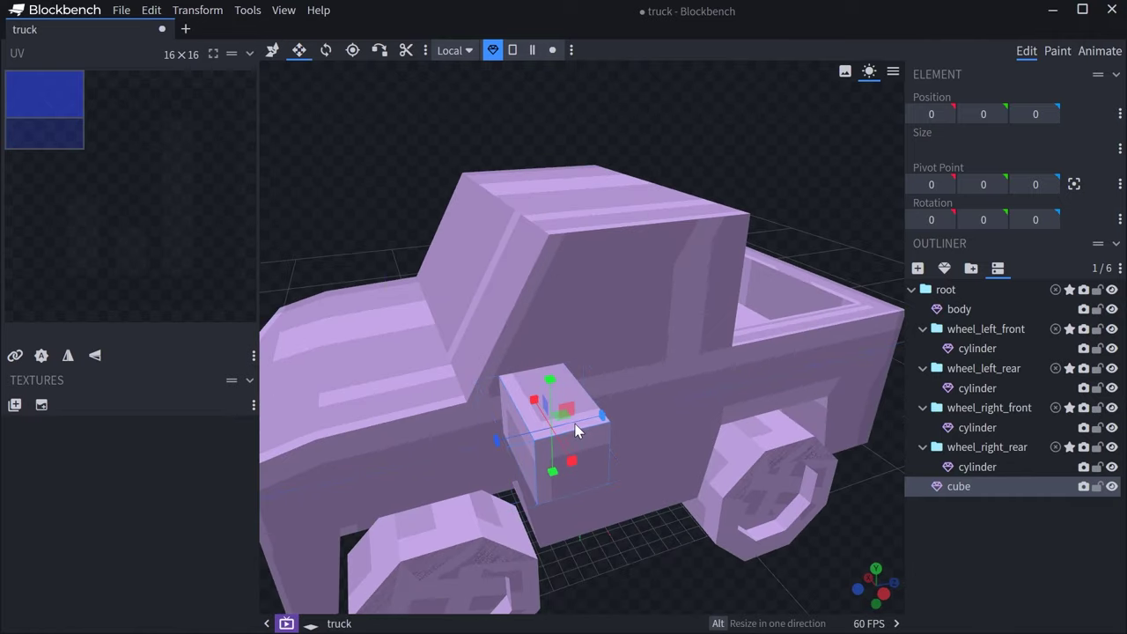
pyautogui.click(511, 52)
pyautogui.moveTo(588, 356); pyautogui.dragTo(434, 406)
pyautogui.click(411, 397)
pyautogui.moveTo(436, 405); pyautogui.dragTo(497, 415, button='right')
pyautogui.moveTo(476, 419); pyautogui.dragTo(502, 284)
pyautogui.click(400, 380)
pyautogui.click(466, 315)
pyautogui.click(501, 284)
pyautogui.moveTo(501, 234); pyautogui.dragTo(501, 215)
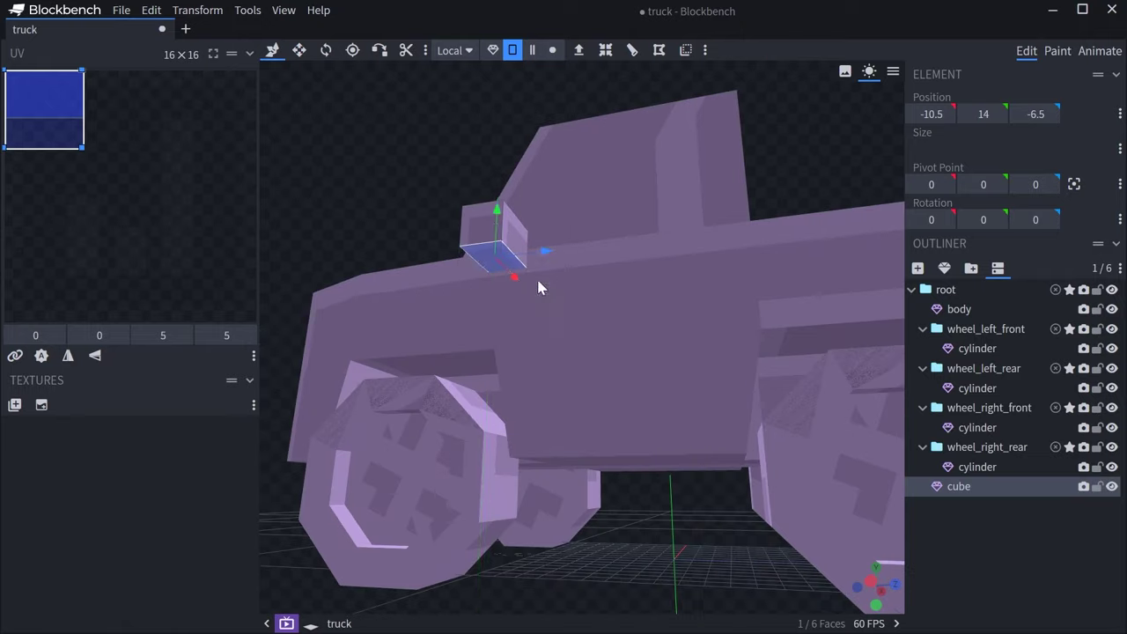
pyautogui.moveTo(538, 287); pyautogui.dragTo(598, 346)
pyautogui.scroll(2, 598, 346)
# Step: Slant the cuboid's front by moving its outer front vertical edge to X -11.75, Z -5.25
pyautogui.click(532, 49)
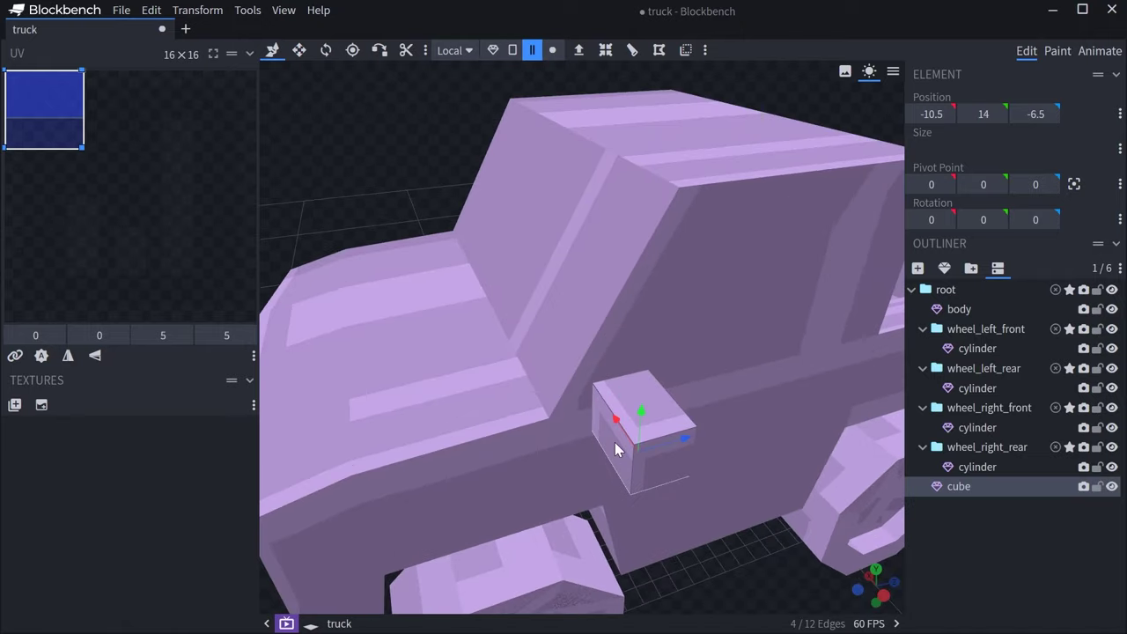
pyautogui.click(631, 473)
pyautogui.moveTo(665, 461); pyautogui.dragTo(536, 496)
pyautogui.click(476, 476)
pyautogui.moveTo(519, 441); pyautogui.dragTo(731, 462)
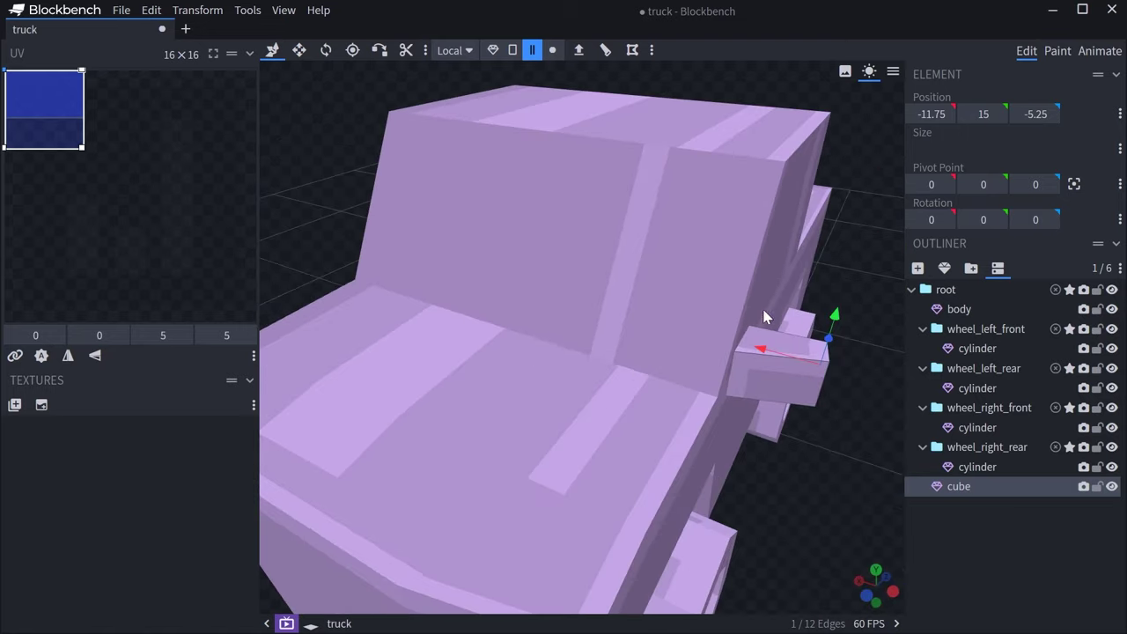
# Step: Shift the whole mirror cuboid slightly along X relative to the side of the cab
pyautogui.click(492, 49)
pyautogui.moveTo(672, 406); pyautogui.dragTo(644, 405)
pyautogui.moveTo(645, 399); pyautogui.dragTo(581, 399, button='right')
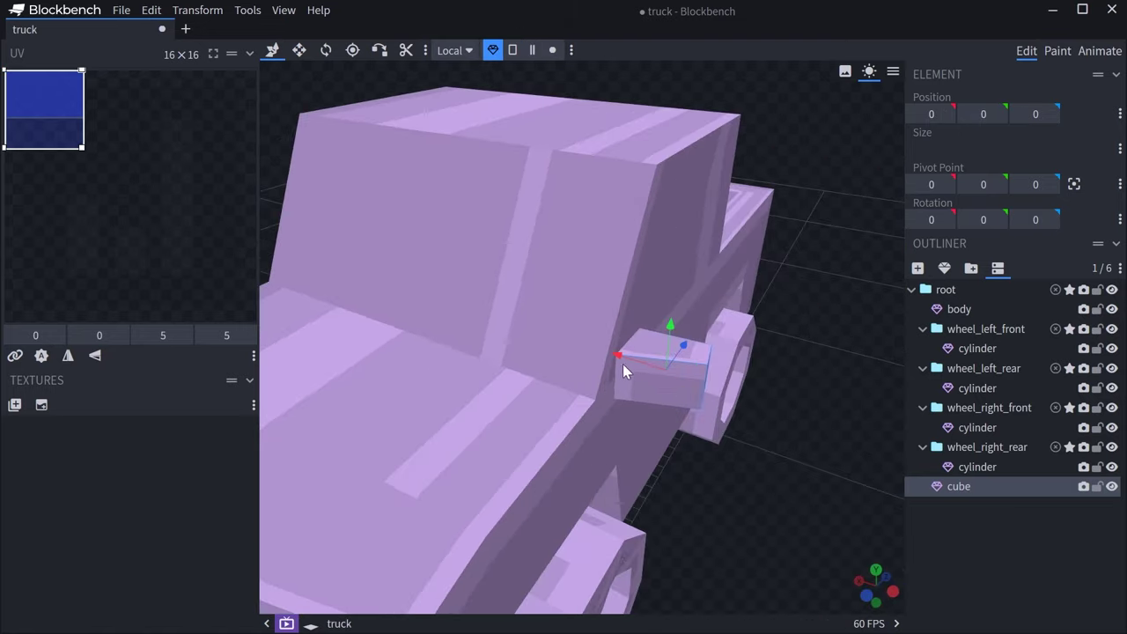
pyautogui.moveTo(623, 362); pyautogui.dragTo(587, 390)
# Step: Loop cut the mirror cuboid from its front face and change the cut's direction
pyautogui.click(511, 49)
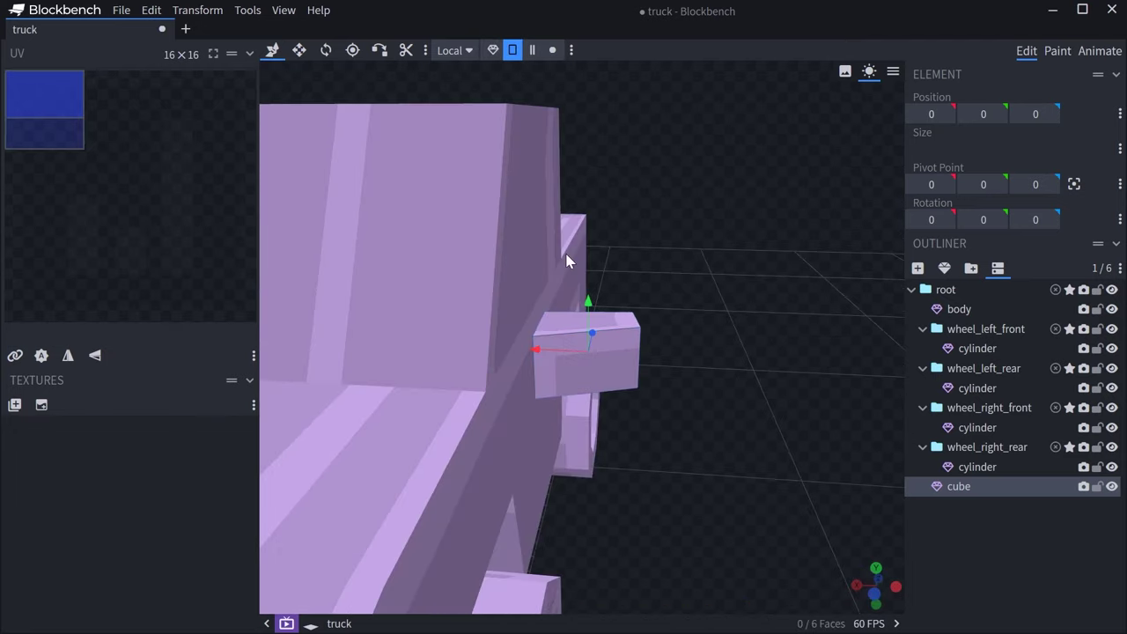
pyautogui.click(607, 345)
pyautogui.click(631, 50)
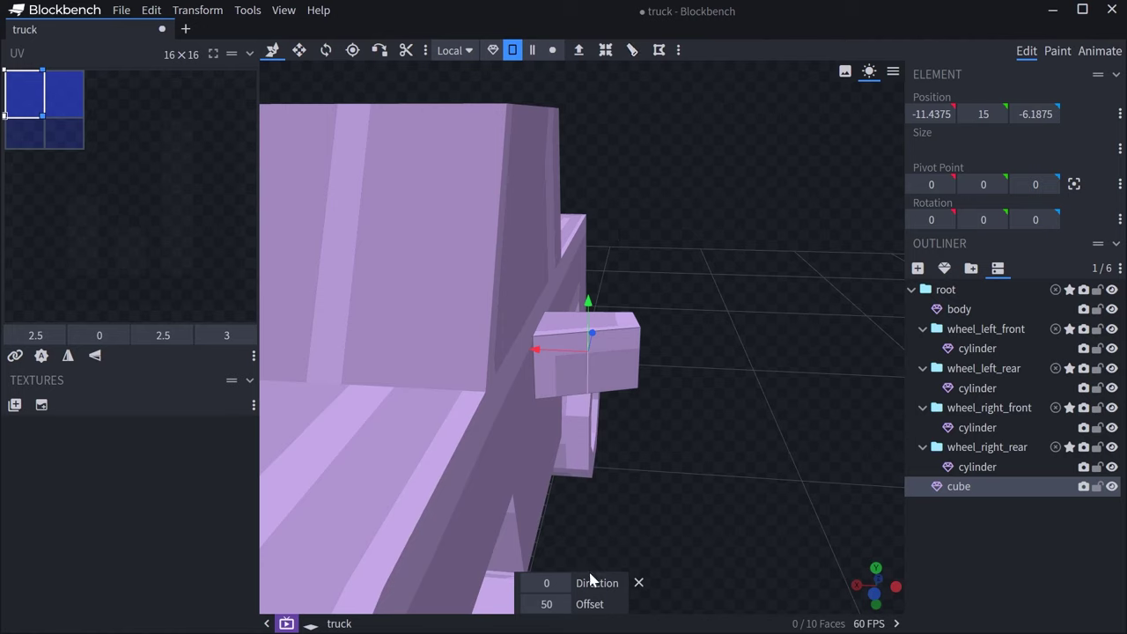
pyautogui.click(562, 583)
pyautogui.moveTo(529, 421); pyautogui.dragTo(353, 431)
pyautogui.scroll(3, 607, 396)
# Step: Extrude the mirror's inner face section 1 unit toward the cab and move the extrusion's rear end edge to Z -6.5
pyautogui.click(609, 385)
pyautogui.hotkey('shift', 'e')
pyautogui.press('3')
pyautogui.scroll(4, 606, 423)
pyautogui.click(621, 393)
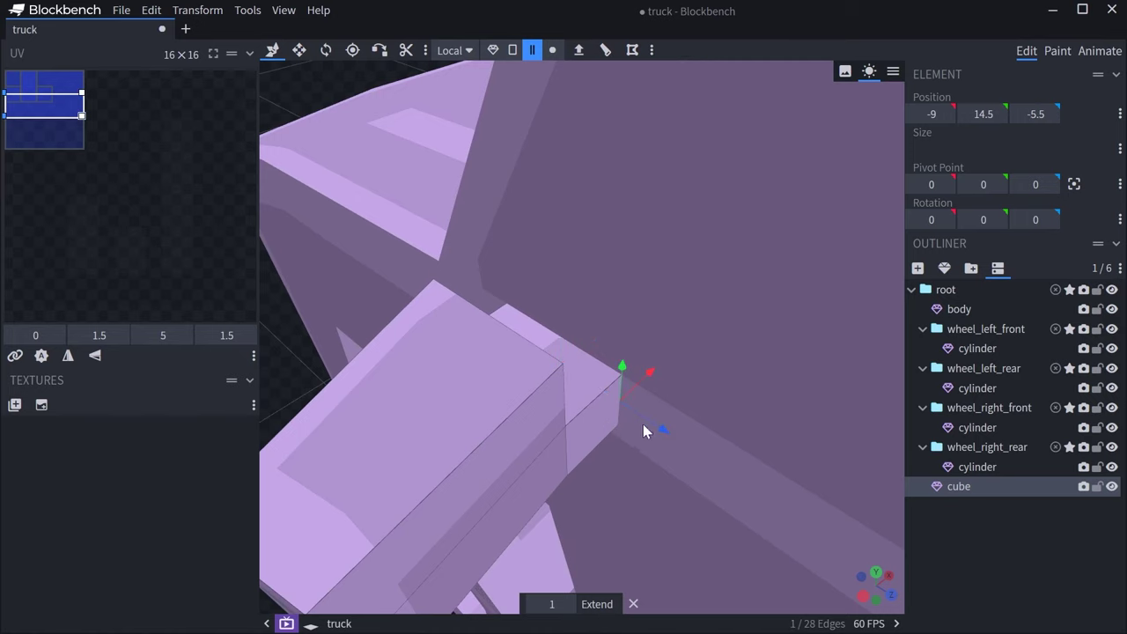
pyautogui.moveTo(661, 436); pyautogui.dragTo(621, 409)
# Step: Rename the mirror mesh as mirror_left and place it directly below the body in the root group
pyautogui.write('mirror')
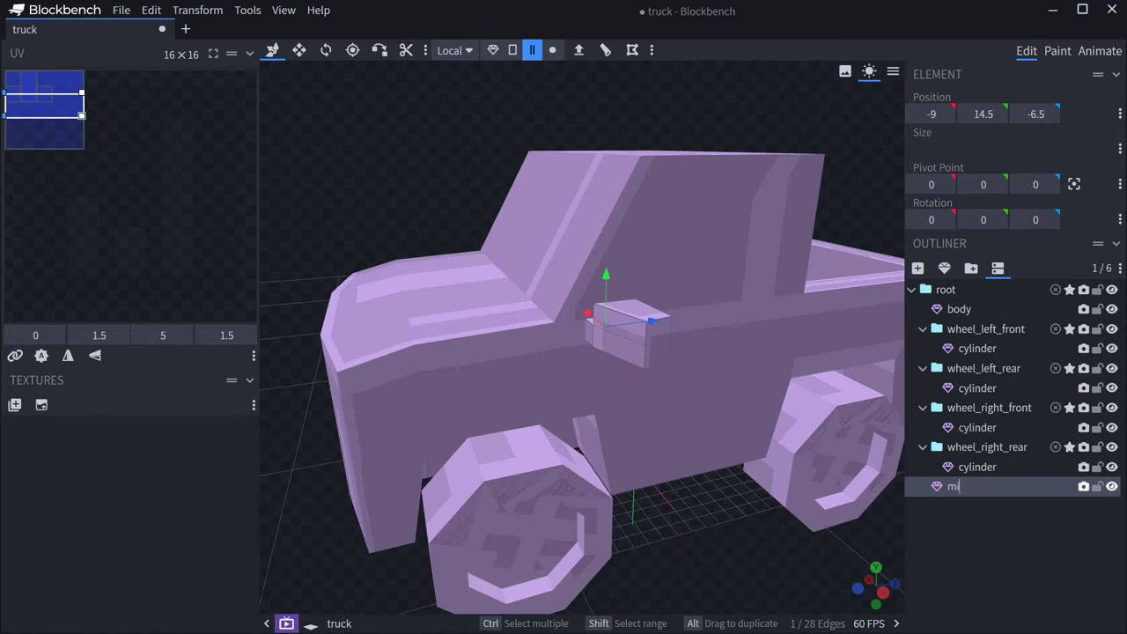
pyautogui.write('_left')
pyautogui.press('Return')
pyautogui.moveTo(960, 486); pyautogui.dragTo(959, 320)
pyautogui.moveTo(959, 320); pyautogui.dragTo(959, 322)
# Step: Duplicate mirror_left and flip the copy along X to the opposite side of the cab
pyautogui.hotkey('ctrl', 'd')
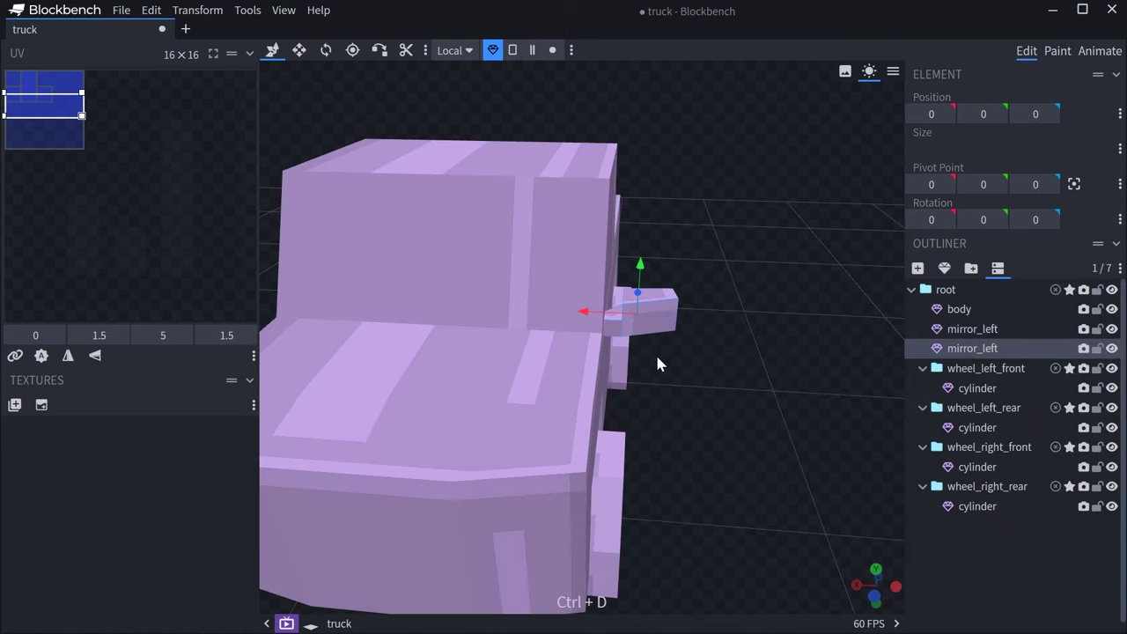
pyautogui.click(197, 9)
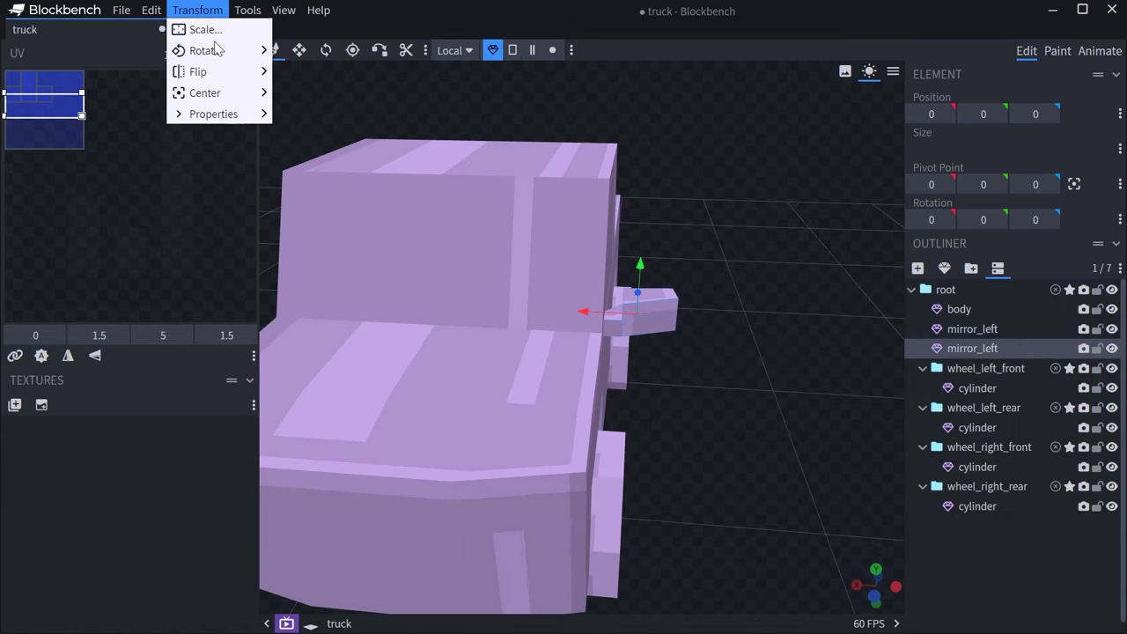
pyautogui.moveTo(207, 71)
pyautogui.click(313, 111)
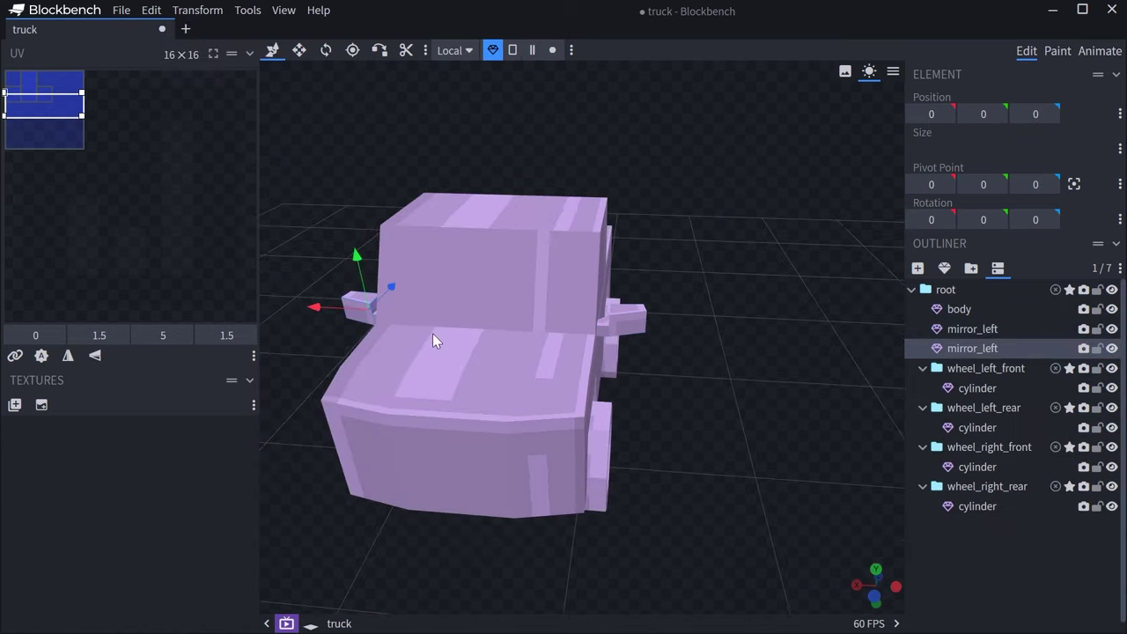
pyautogui.moveTo(538, 343); pyautogui.dragTo(703, 275, button='middle')
pyautogui.click(710, 225)
pyautogui.scroll(-3, 450, 208)
# Step: Select all truck parts and create a 16x texture template named truck with padding enabled
pyautogui.moveTo(450, 219); pyautogui.dragTo(545, 396)
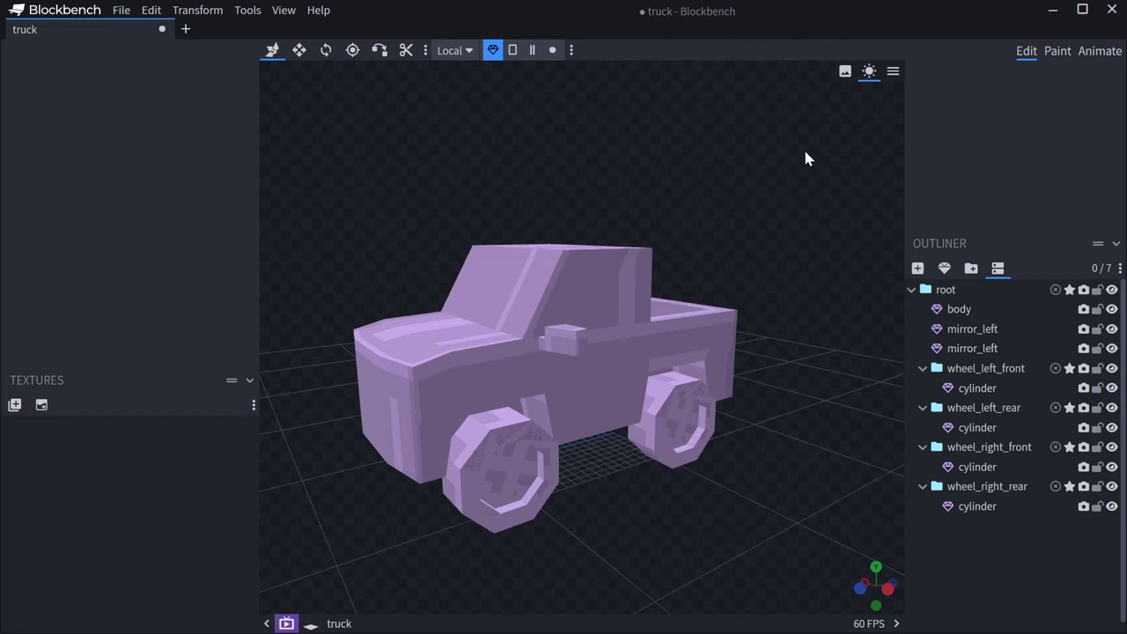
pyautogui.moveTo(806, 159); pyautogui.dragTo(562, 395)
pyautogui.keyDown('ctrl'); pyautogui.moveTo(807, 151); pyautogui.dragTo(319, 534); pyautogui.keyUp('ctrl')
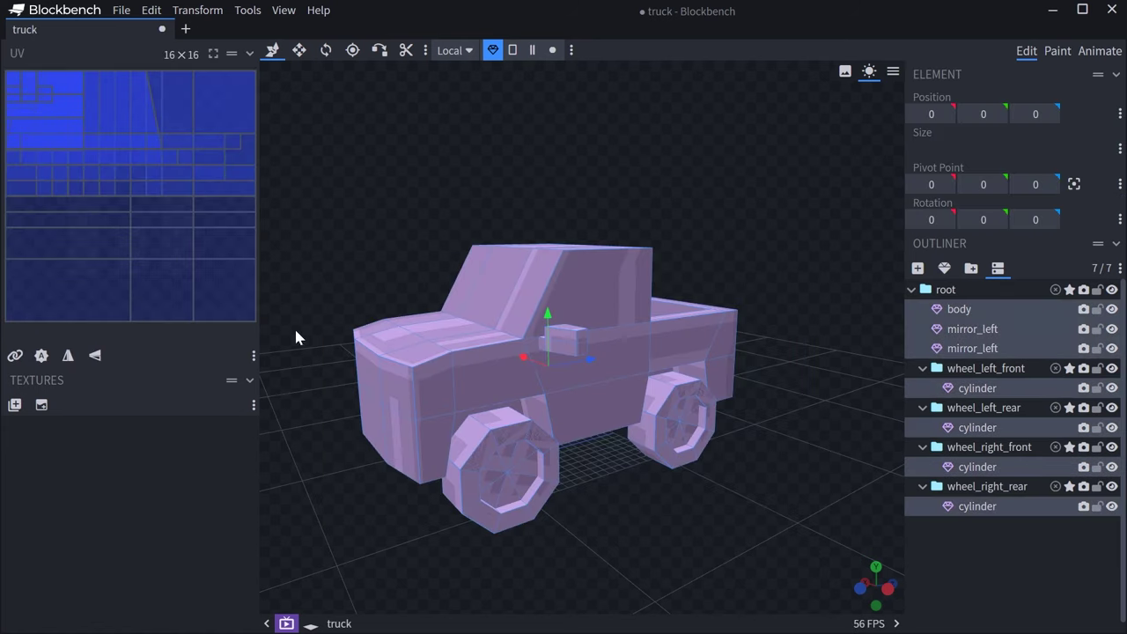
pyautogui.click(40, 405)
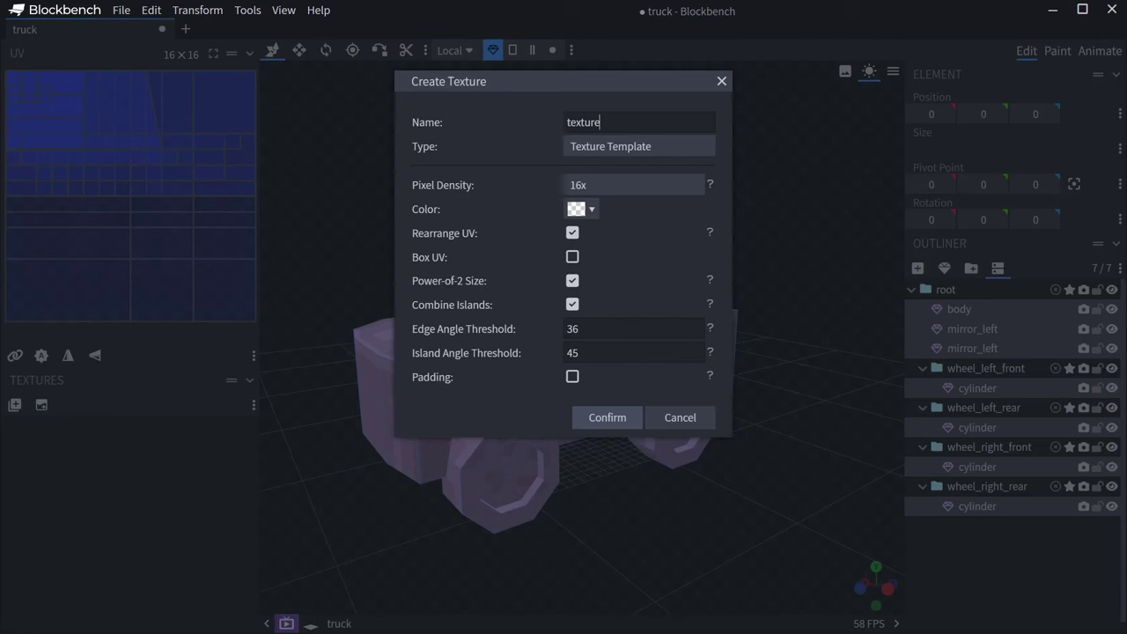
pyautogui.hotkey('ctrl', 'a')
pyautogui.write('truck')
pyautogui.moveTo(483, 384)
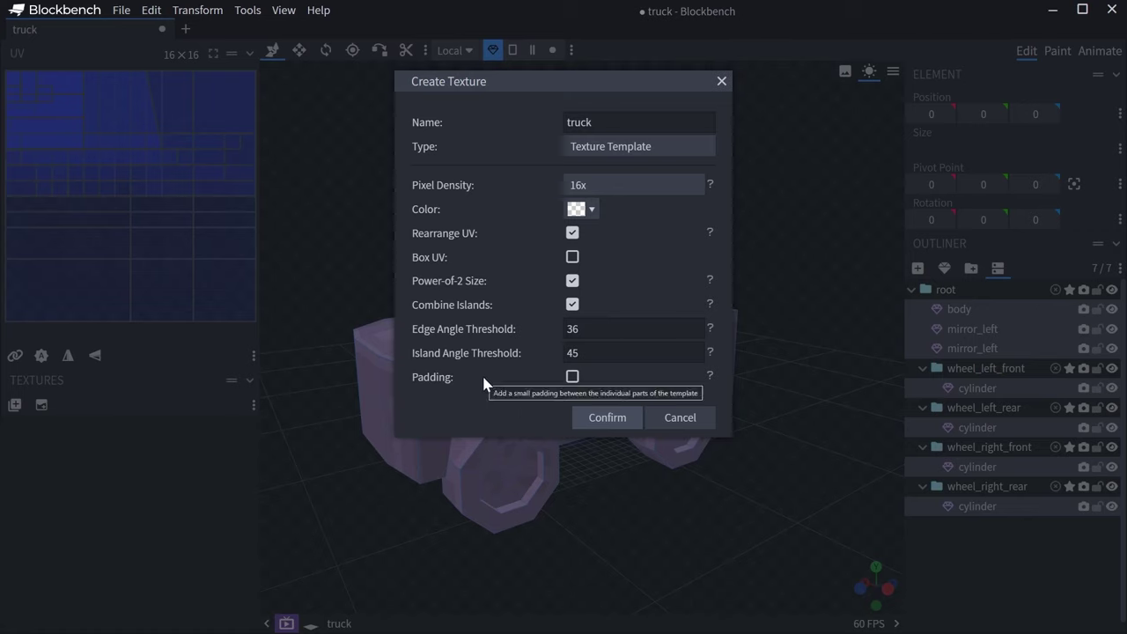
pyautogui.click(573, 377)
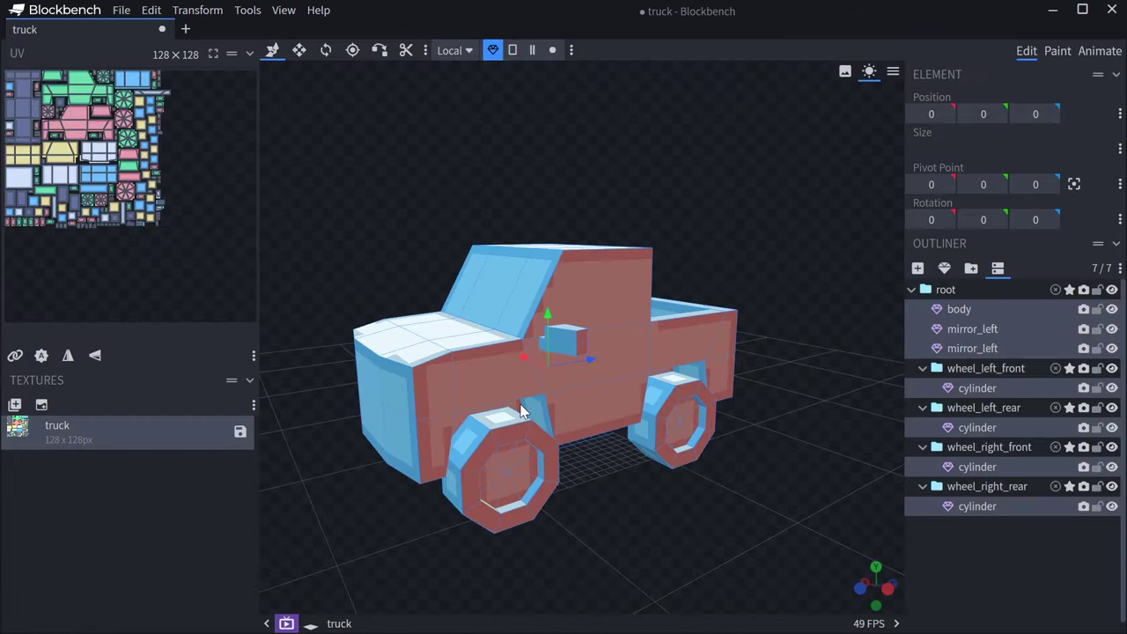
# Step: Examine how the template colours the truck and how the body's side faces are laid out in the UV map
pyautogui.scroll(4, 520, 423)
pyautogui.scroll(-4, 520, 438)
pyautogui.moveTo(521, 438); pyautogui.dragTo(599, 370)
pyautogui.click(597, 371)
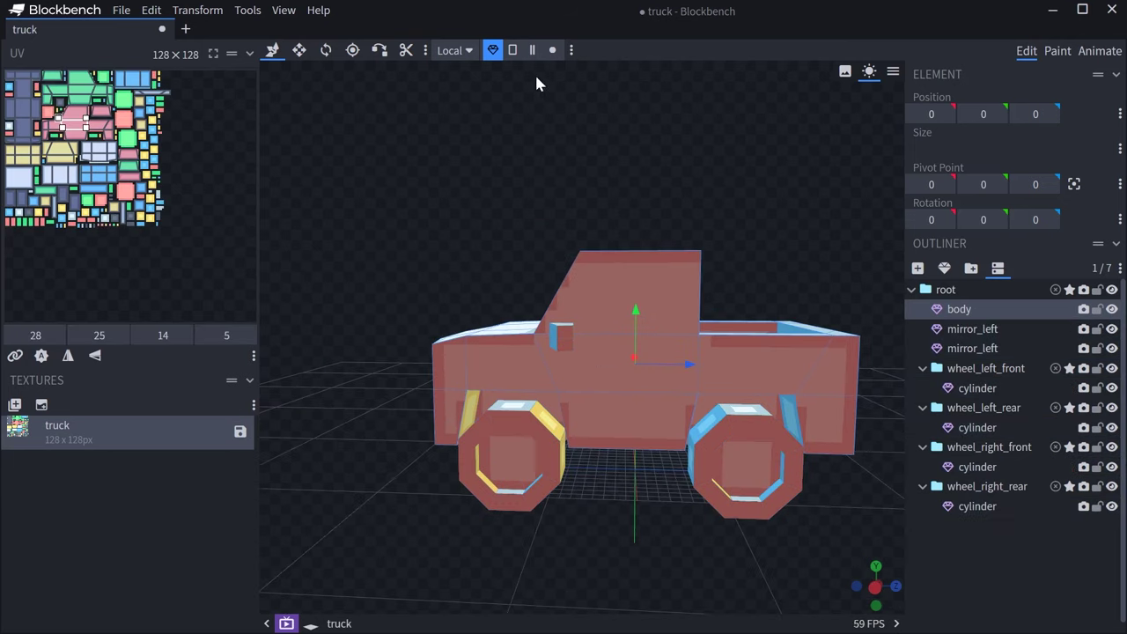
pyautogui.click(513, 50)
pyautogui.scroll(5, 88, 242)
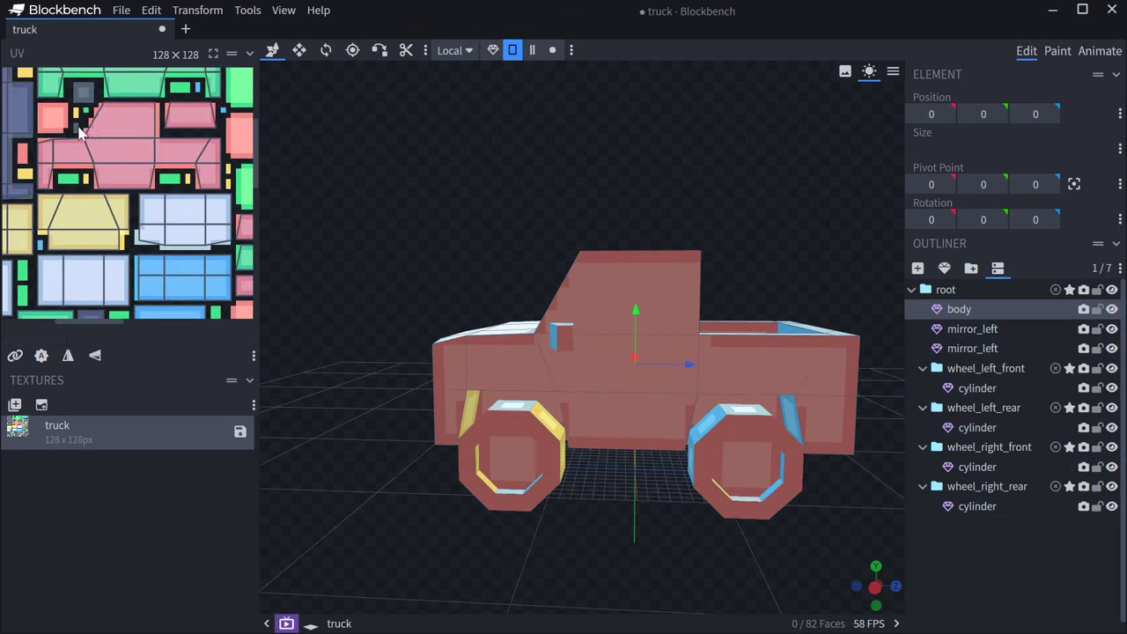
pyautogui.scroll(-5, 88, 239)
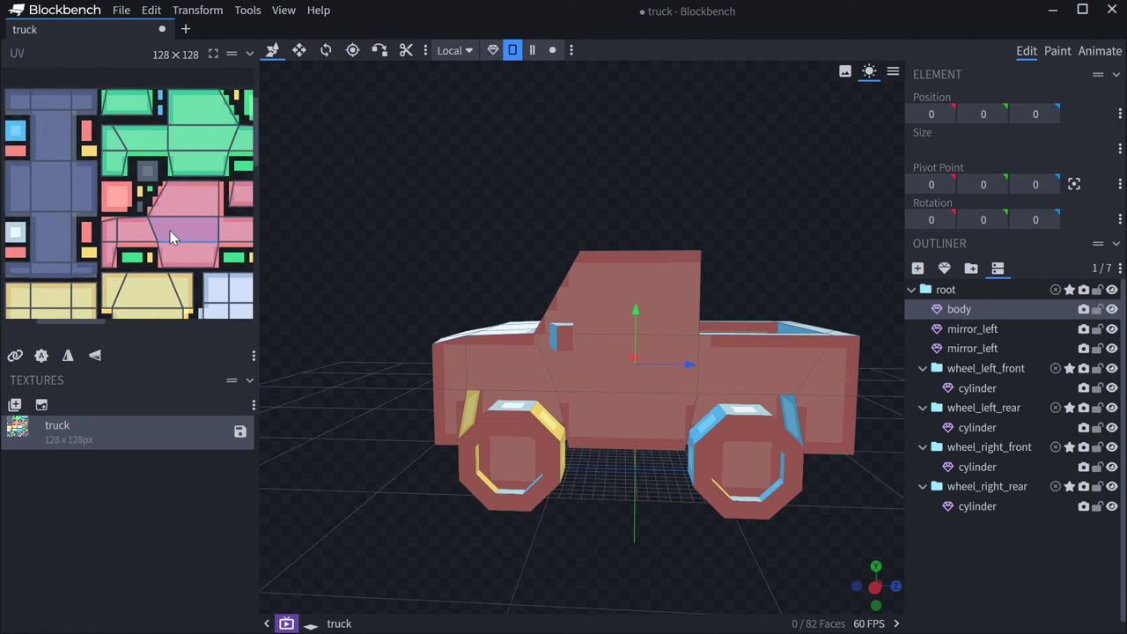
pyautogui.moveTo(153, 211)
pyautogui.mouseDown(button='middle')
pyautogui.moveTo(20, 70)
pyautogui.moveTo(26, 159)
pyautogui.moveTo(131, 209)
pyautogui.moveTo(145, 205)
pyautogui.mouseUp(button='middle')
# Step: Undo the texture template creation and select the cab's side window face on the body
pyautogui.moveTo(599, 503); pyautogui.dragTo(554, 399)
pyautogui.hotkey('ctrl', 'z')
pyautogui.moveTo(558, 353); pyautogui.dragTo(590, 385)
pyautogui.click(589, 235)
pyautogui.scroll(3, 539, 119)
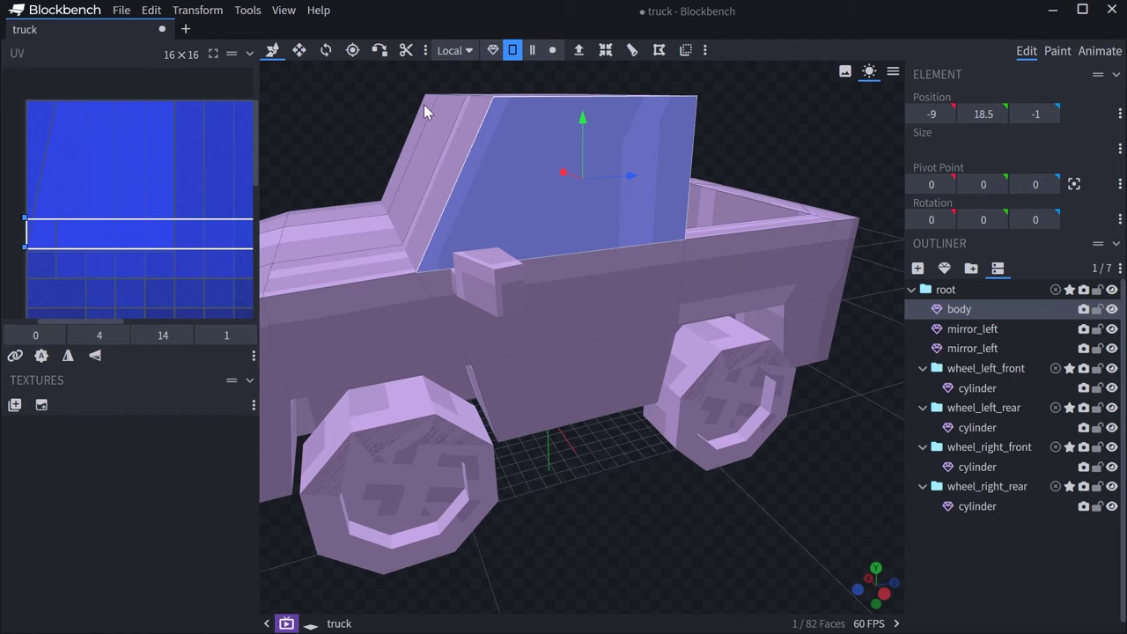
# Step: Use the Seam Tool to set the edge below the cab's side window to Divide
pyautogui.click(406, 51)
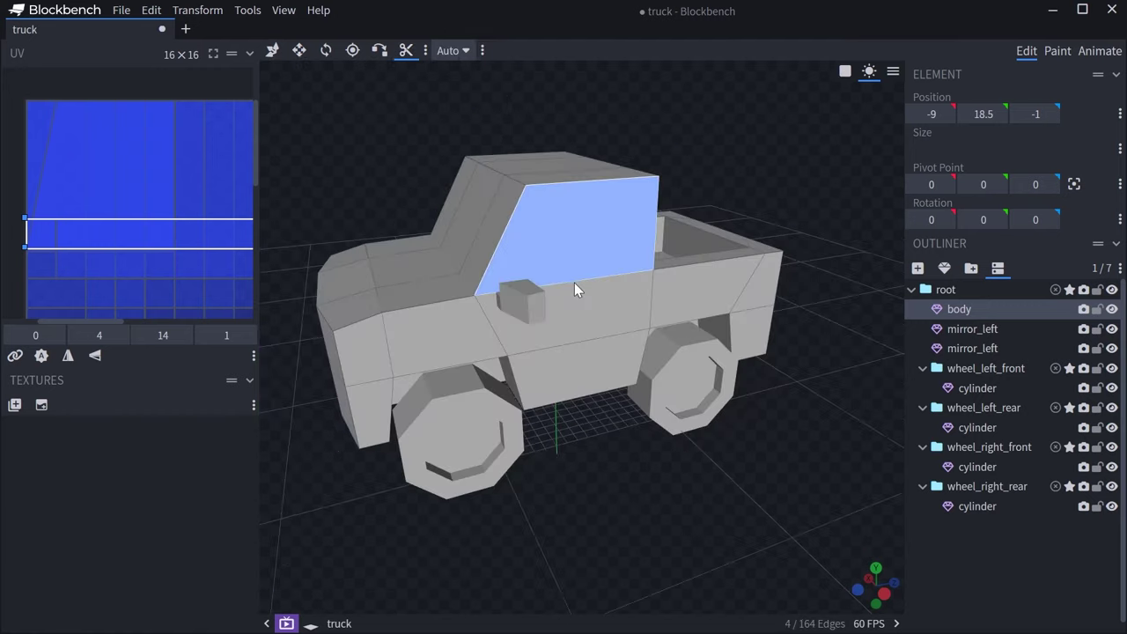
pyautogui.scroll(3, 575, 282)
pyautogui.scroll(2, 564, 362)
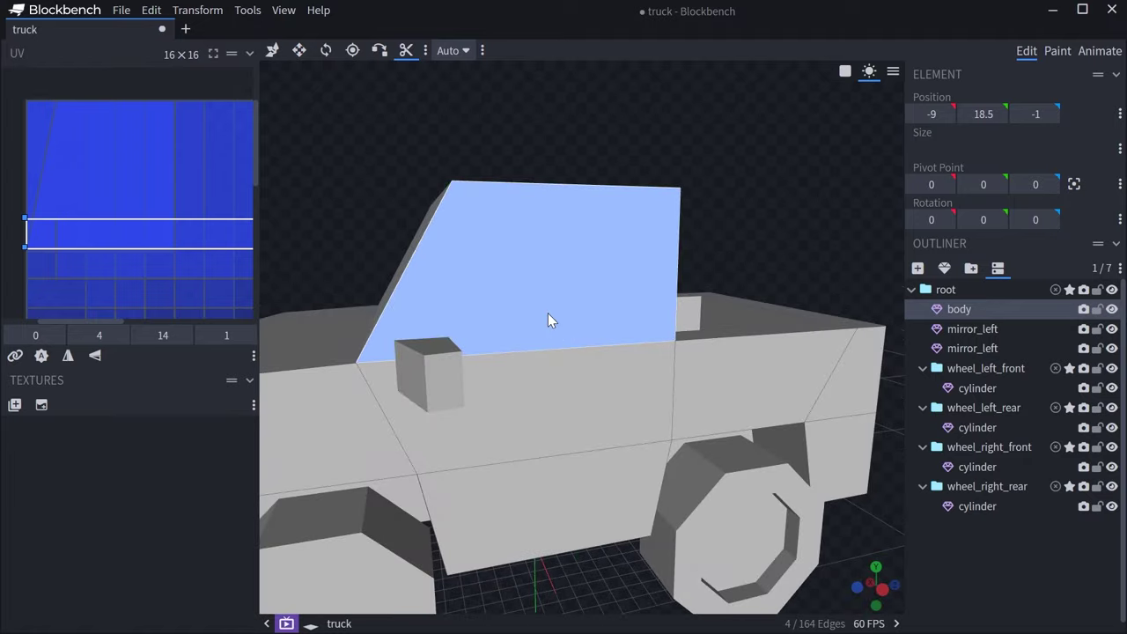
pyautogui.scroll(3, 559, 366)
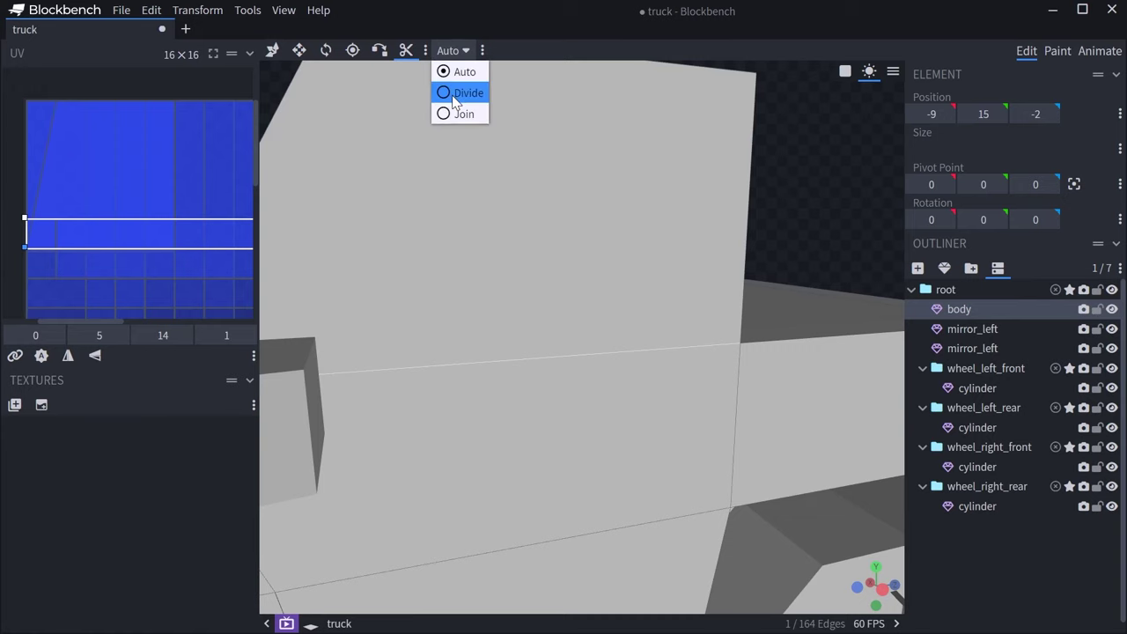
pyautogui.click(458, 92)
pyautogui.scroll(-3, 573, 269)
pyautogui.click(684, 397)
pyautogui.moveTo(672, 410); pyautogui.dragTo(670, 438)
pyautogui.scroll(4, 625, 408)
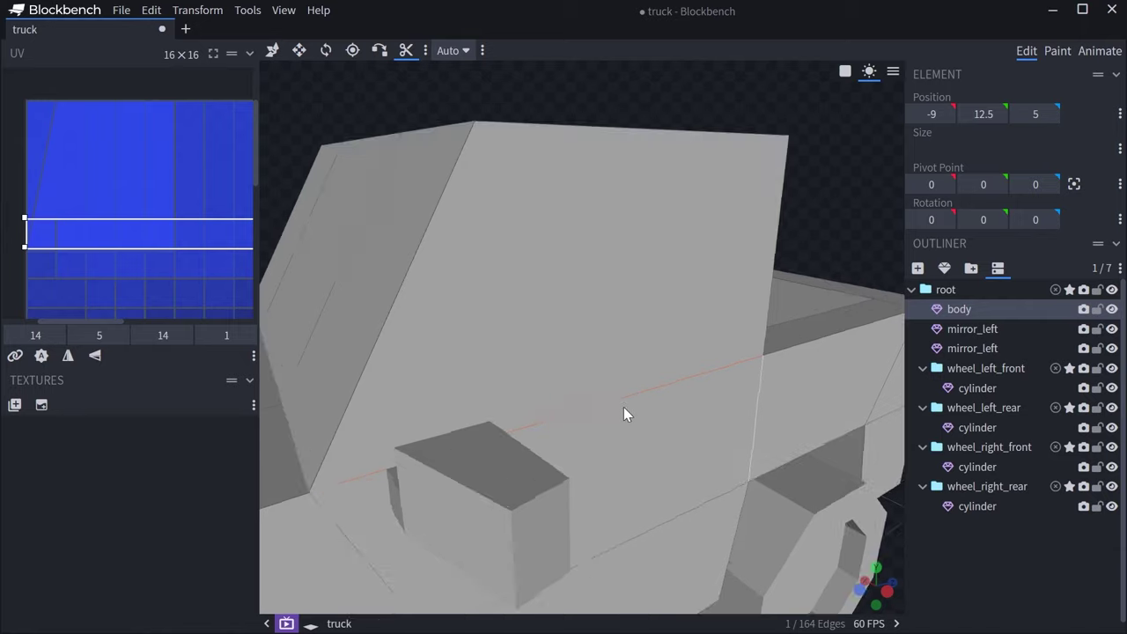
# Step: Set the seam on the edge below the cab's side window back to Auto
pyautogui.click(616, 401)
pyautogui.scroll(-3, 617, 401)
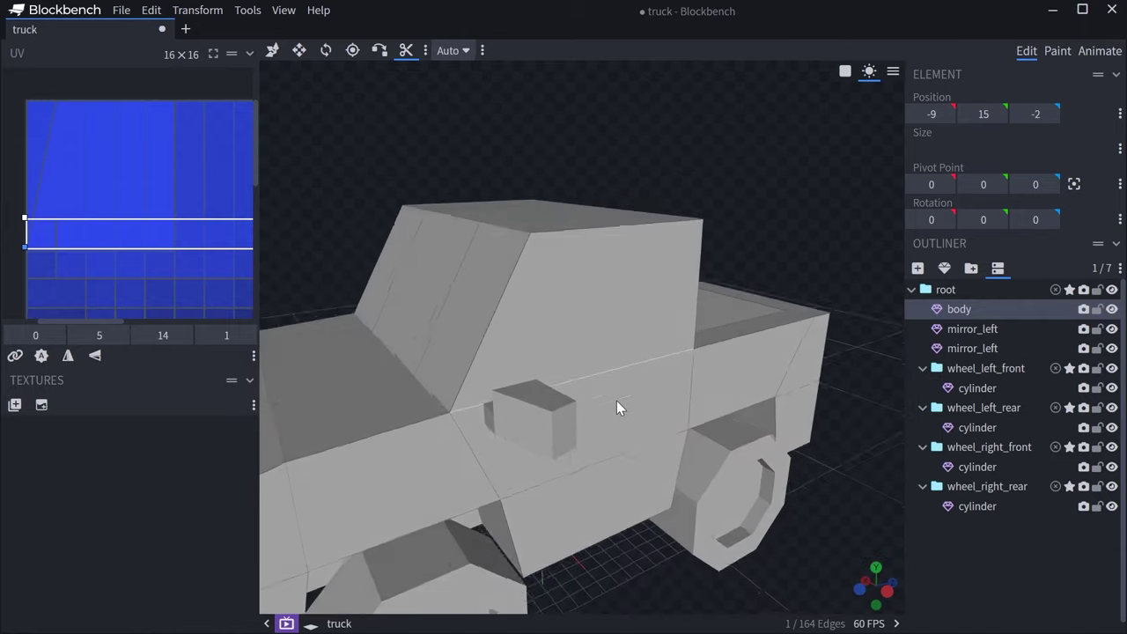
pyautogui.scroll(3, 606, 384)
pyautogui.scroll(-3, 606, 383)
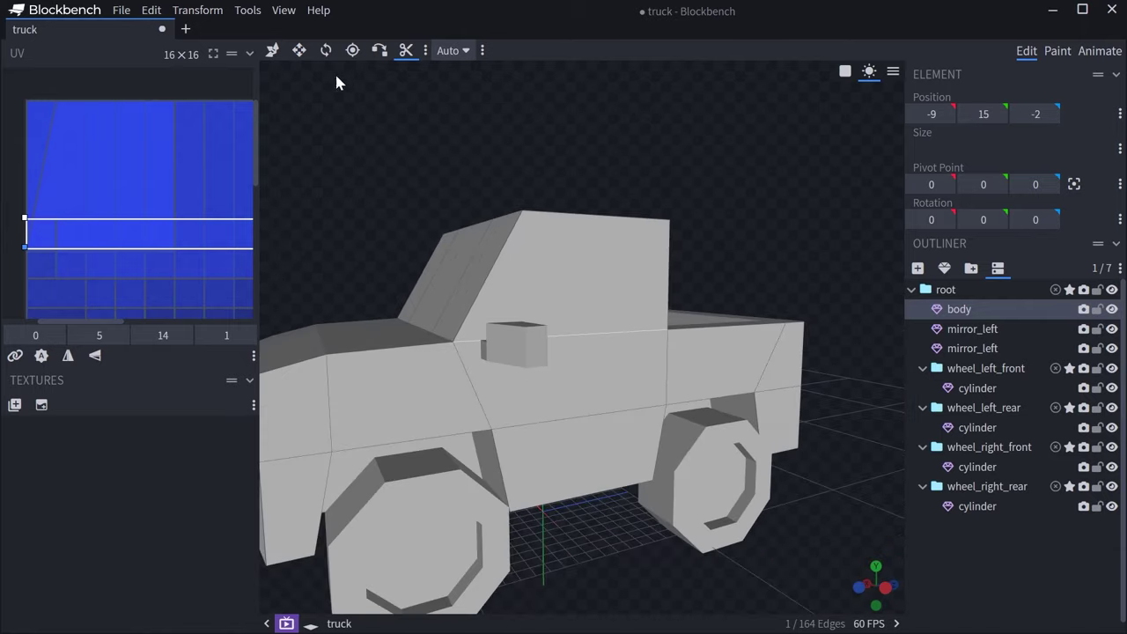
# Step: Select all parts and create a 16x texture template for the truck with rearranged UVs and combined islands
pyautogui.click(276, 56)
pyautogui.scroll(-3, 478, 234)
pyautogui.moveTo(817, 145); pyautogui.dragTo(377, 523)
pyautogui.click(42, 405)
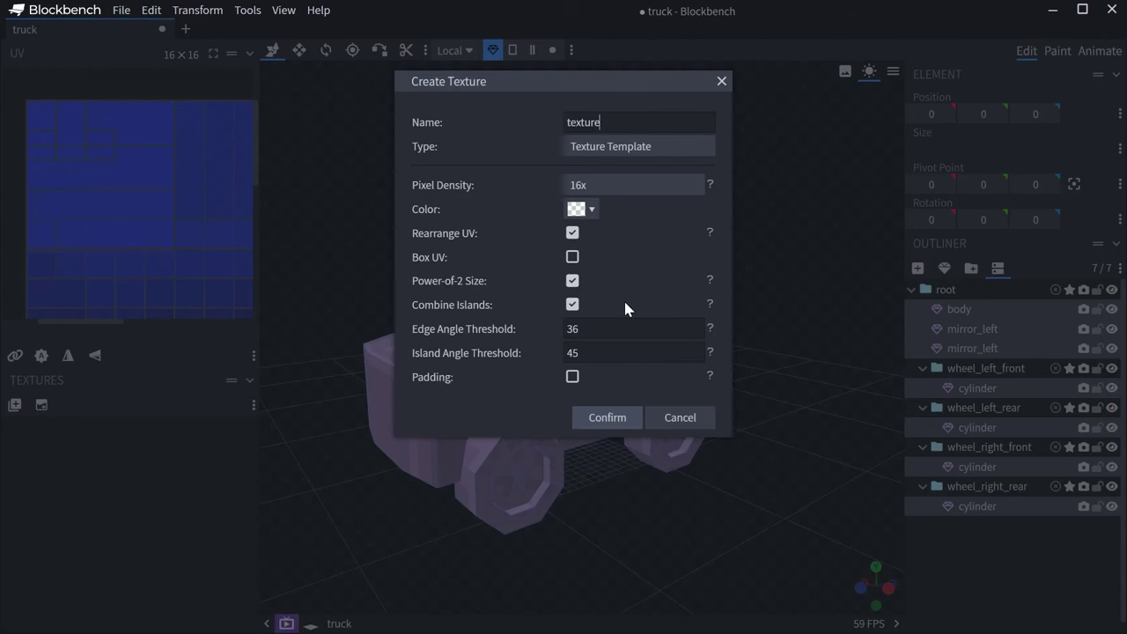
pyautogui.hotkey('ctrl', 'a')
pyautogui.write('truck')
pyautogui.click(598, 418)
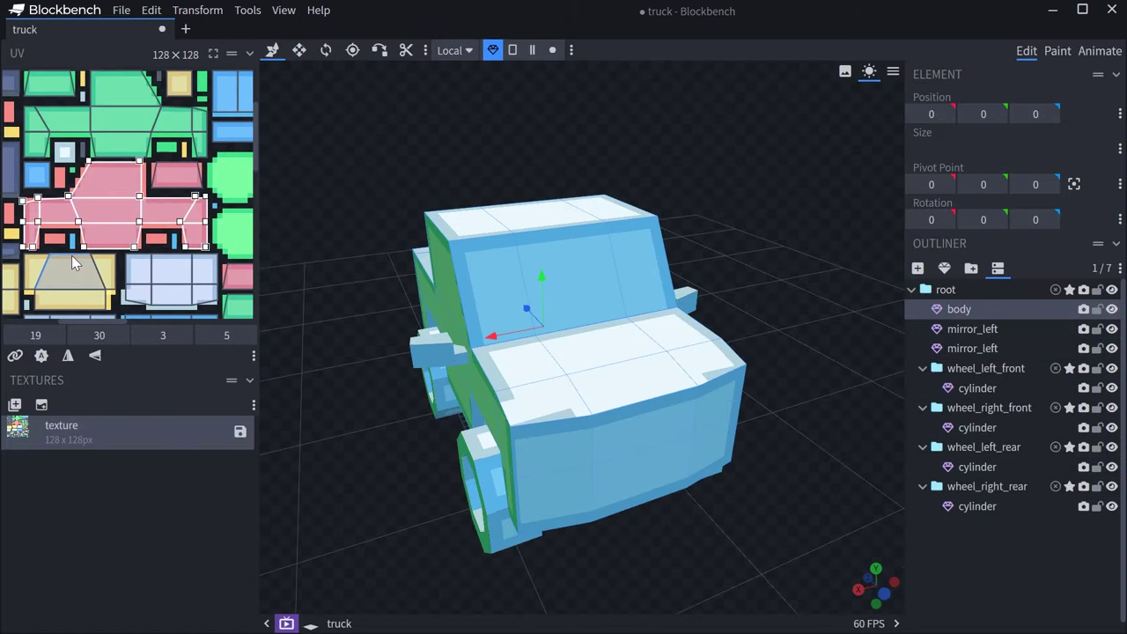
# Step: Examine the UV island of the body's front faces and how its vertices line up with the pixels
pyautogui.scroll(-5, 72, 256)
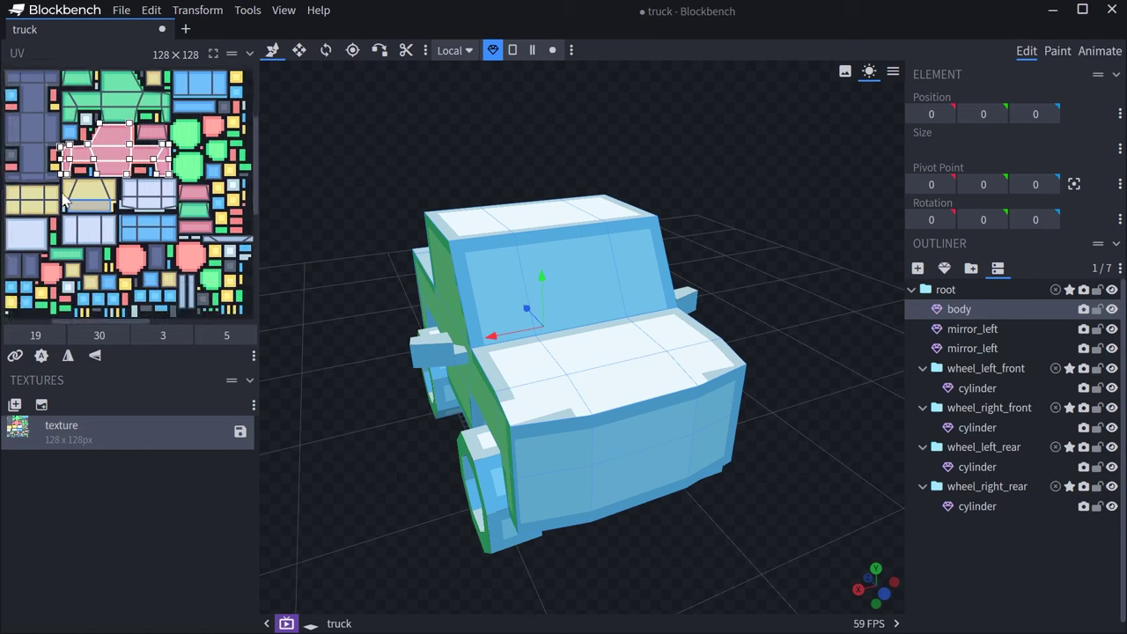
pyautogui.moveTo(560, 494); pyautogui.dragTo(589, 388)
pyautogui.click(591, 380)
pyautogui.scroll(2, 86, 214)
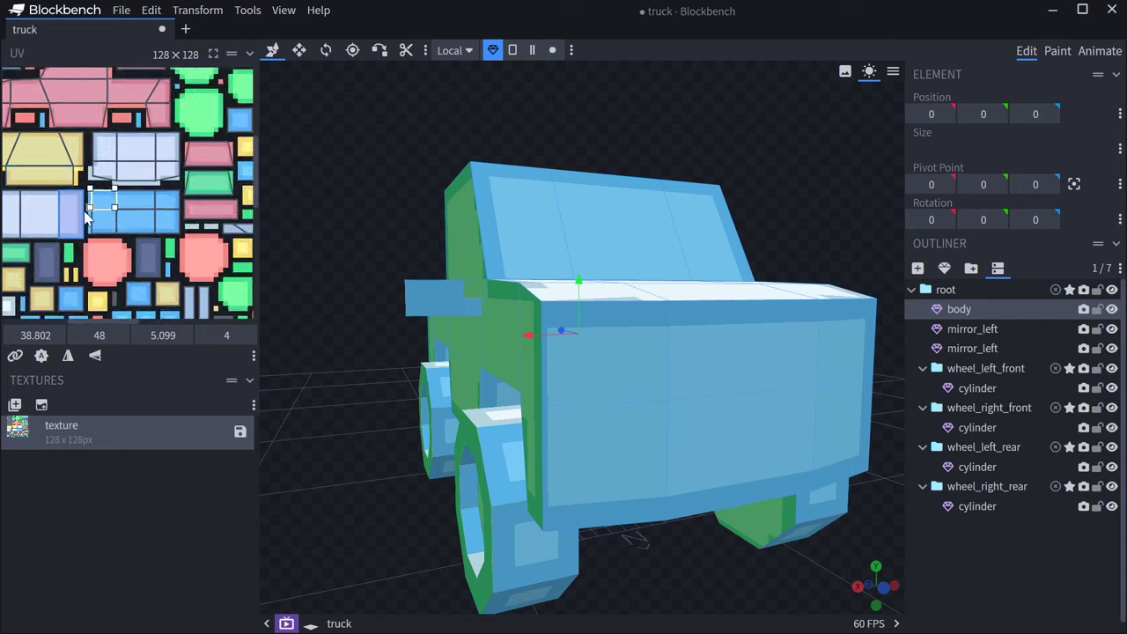
pyautogui.scroll(3, 85, 216)
pyautogui.scroll(2, 133, 194)
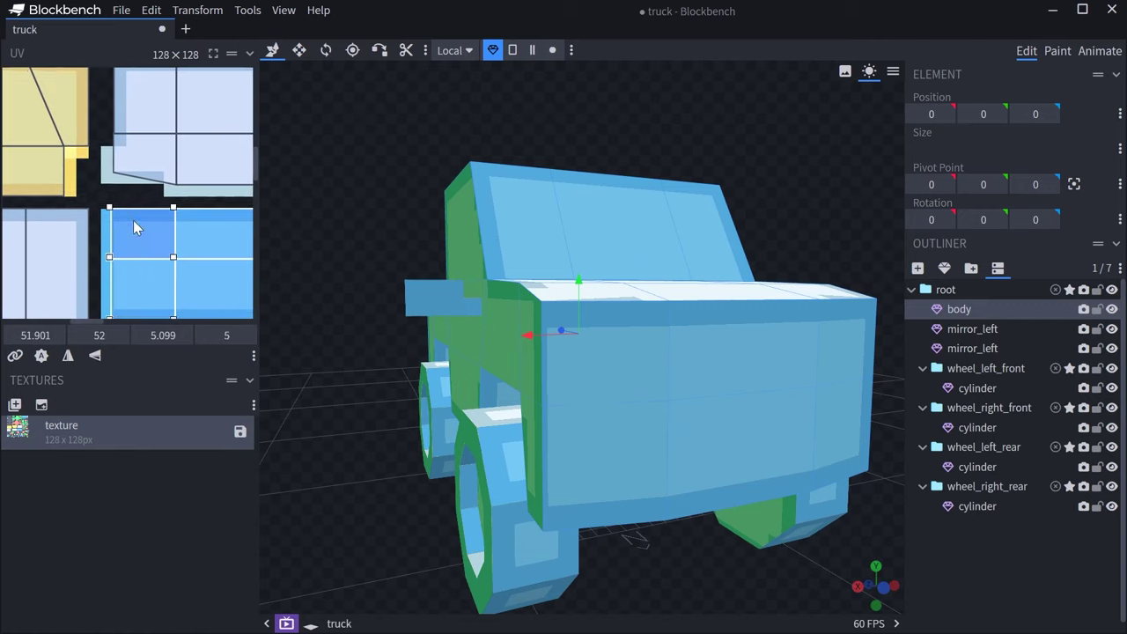
pyautogui.moveTo(133, 220); pyautogui.dragTo(105, 159, button='middle')
pyautogui.keyDown('ctrl'); pyautogui.scroll(3, 85, 188); pyautogui.keyUp('ctrl')
pyautogui.scroll(1, 76, 127)
# Step: Align the outer left vertex column of the body's front UV faces to the pixel grid at U 39
pyautogui.moveTo(75, 127); pyautogui.dragTo(78, 135)
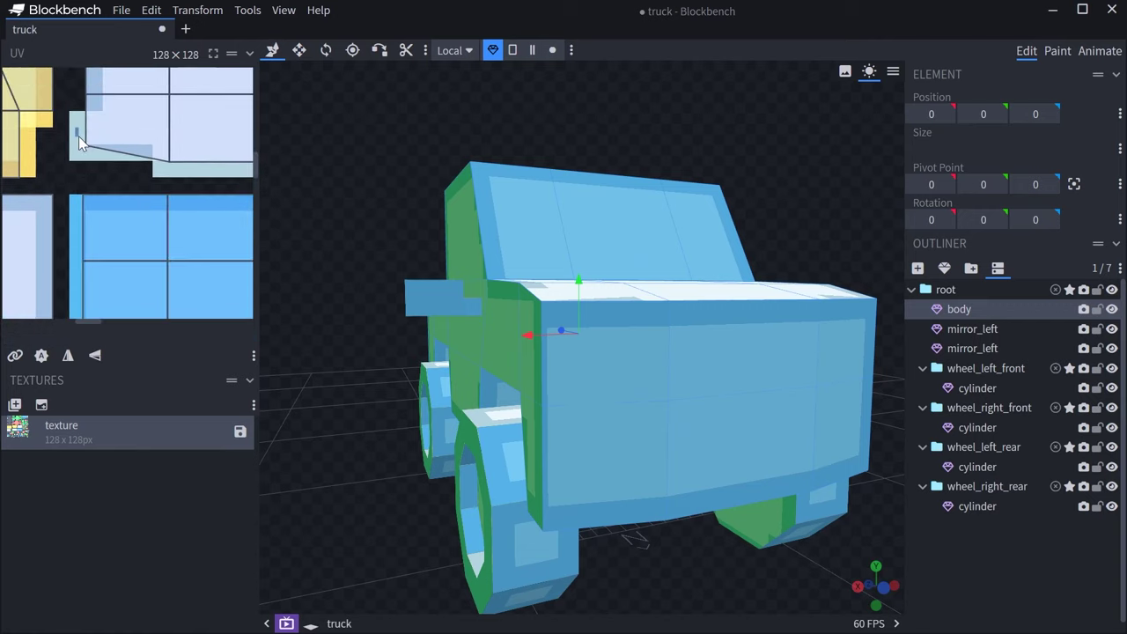
pyautogui.scroll(-2, 84, 141)
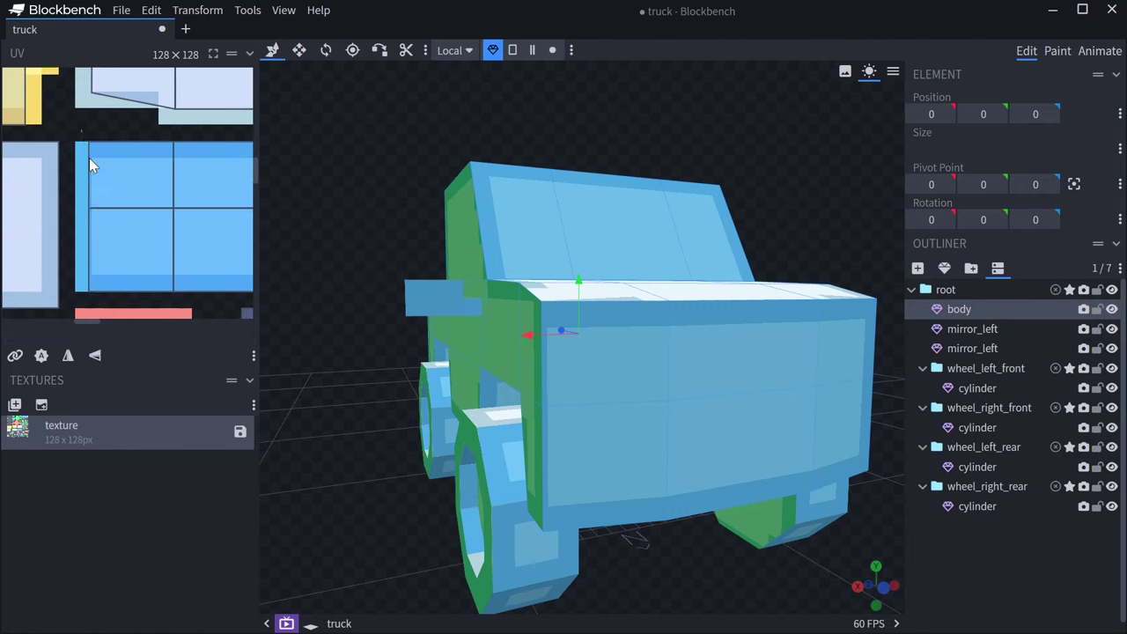
pyautogui.scroll(1, 73, 264)
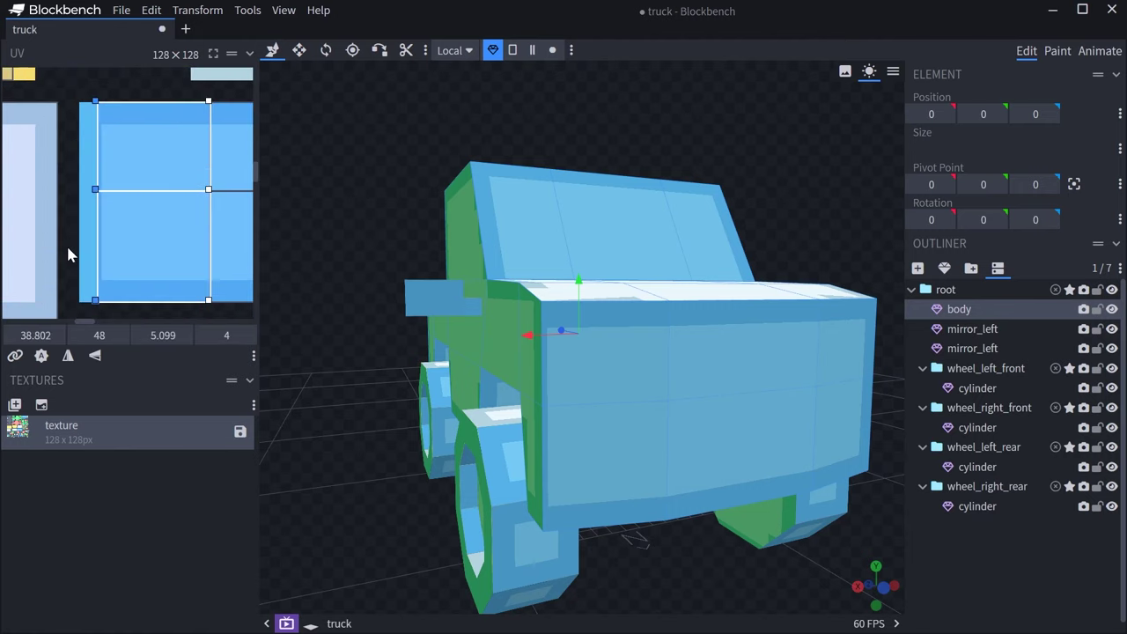
pyautogui.moveTo(97, 102)
pyautogui.mouseDown()
pyautogui.moveTo(100, 112)
pyautogui.moveTo(95, 105)
pyautogui.mouseUp()
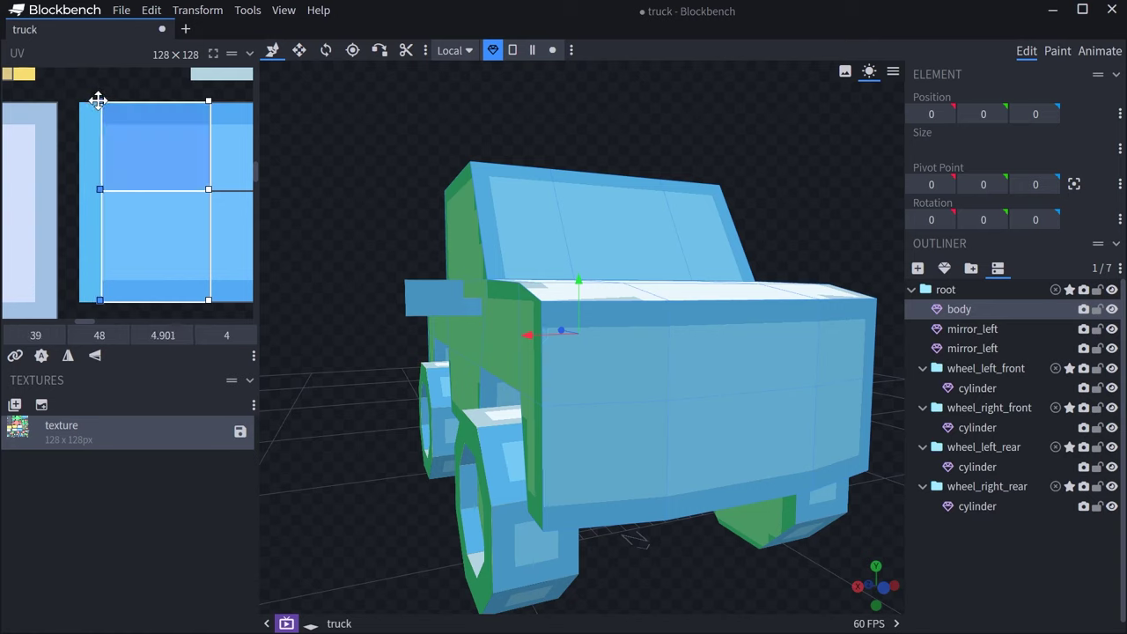
pyautogui.hscroll(3, 146, 166)
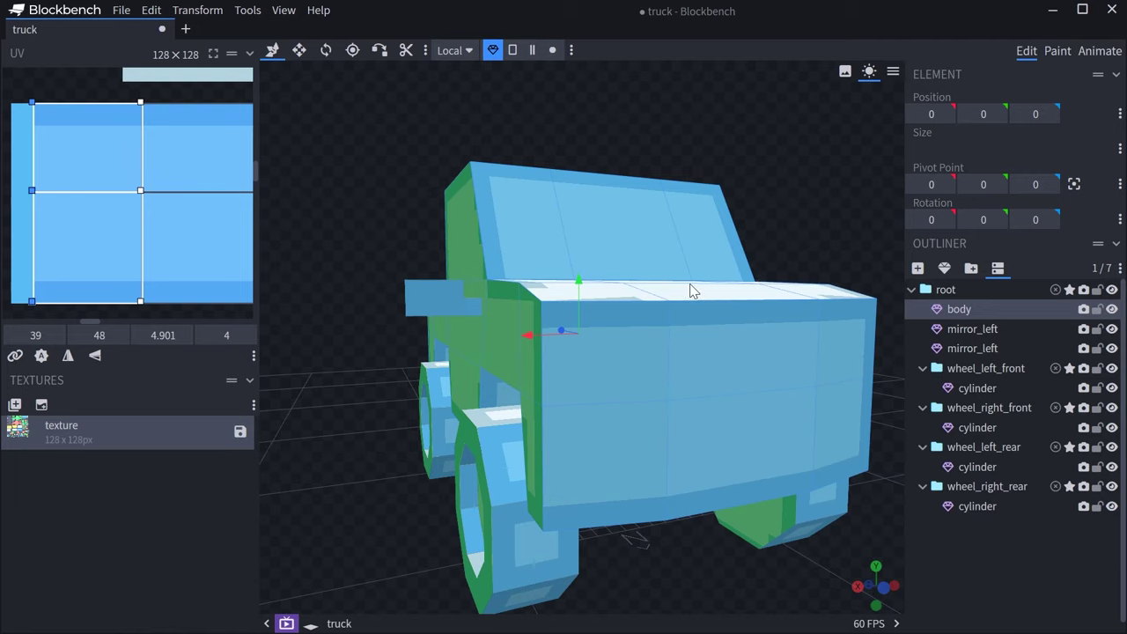
# Step: Switch the viewport to UV Preview and inspect the checker pattern on the truck's front up close
pyautogui.moveTo(689, 284); pyautogui.dragTo(542, 402)
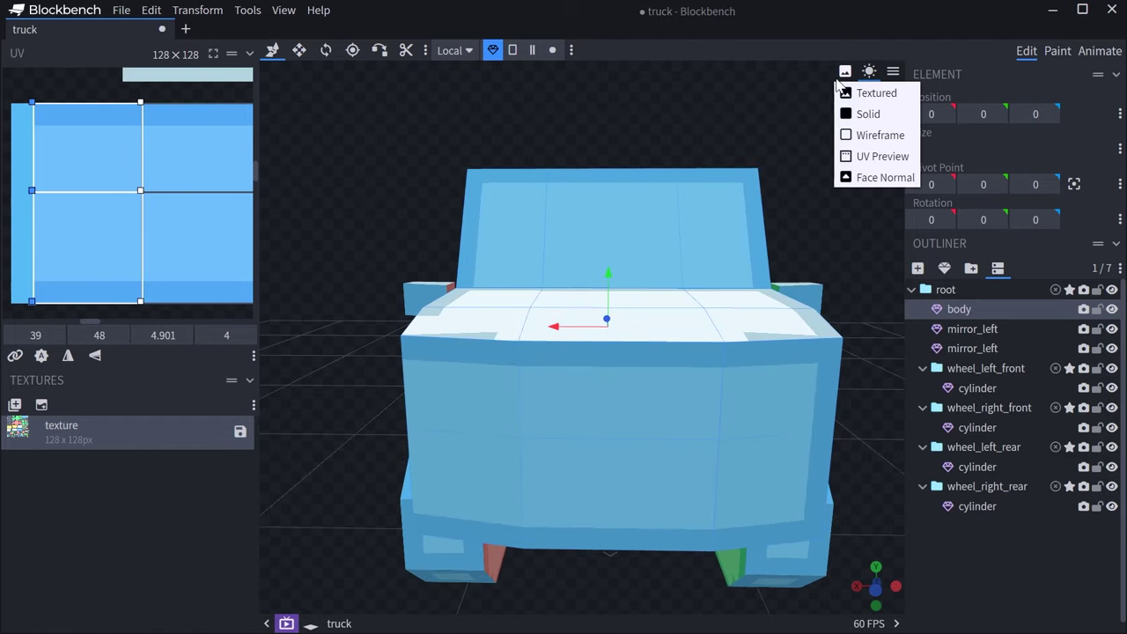
pyautogui.click(862, 164)
pyautogui.moveTo(787, 244); pyautogui.dragTo(589, 399)
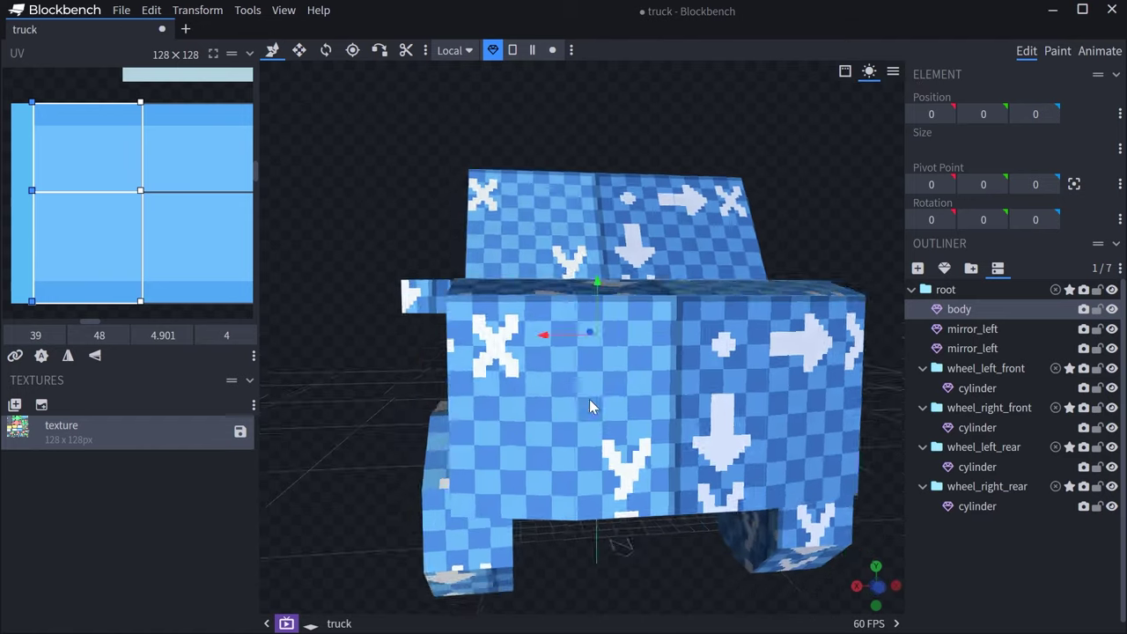
pyautogui.scroll(5, 589, 399)
pyautogui.scroll(2, 614, 356)
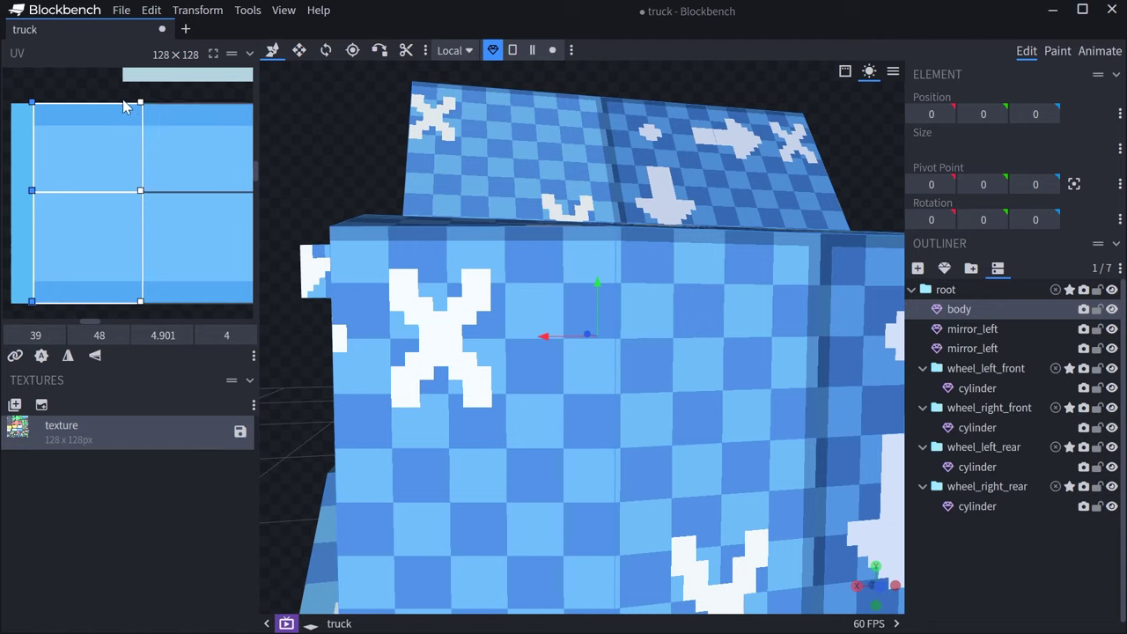
# Step: Align the shared vertex column between the first two front UV face columns to U 44
pyautogui.moveTo(109, 157)
pyautogui.mouseDown(button='middle')
pyautogui.moveTo(141, 155)
pyautogui.moveTo(106, 155)
pyautogui.mouseUp(button='middle')
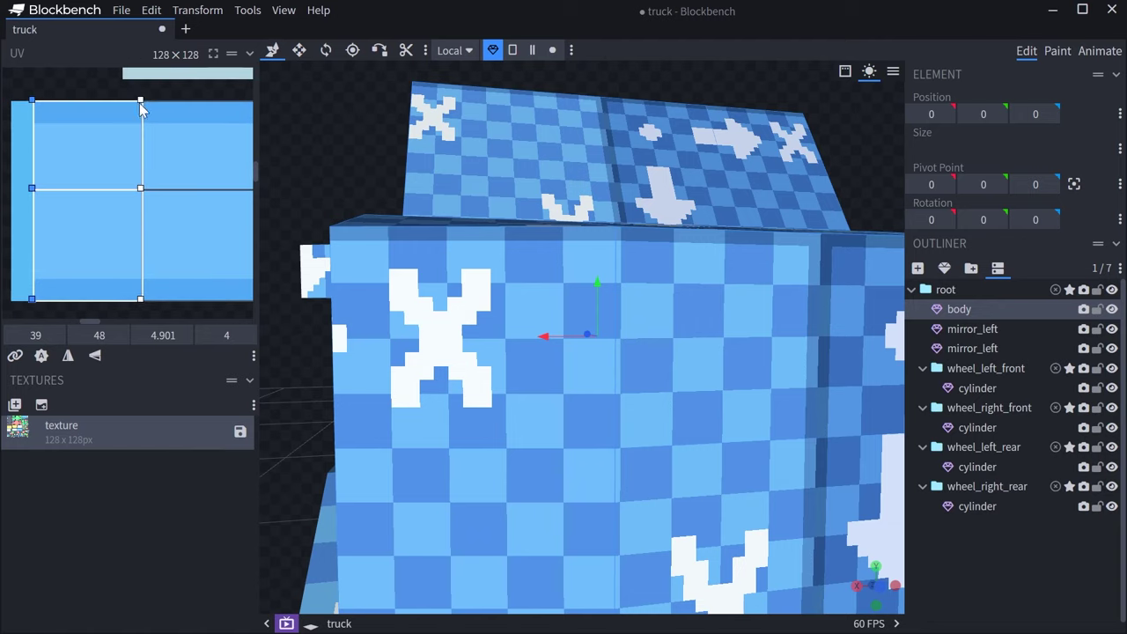
pyautogui.moveTo(135, 93); pyautogui.dragTo(146, 305)
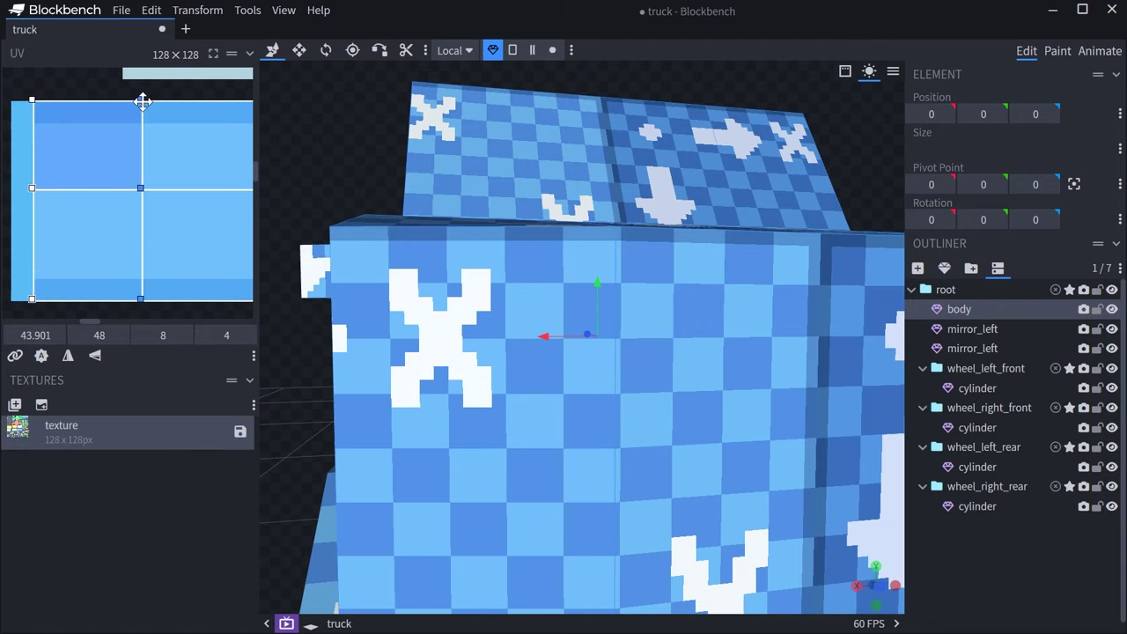
pyautogui.moveTo(143, 102); pyautogui.dragTo(145, 103)
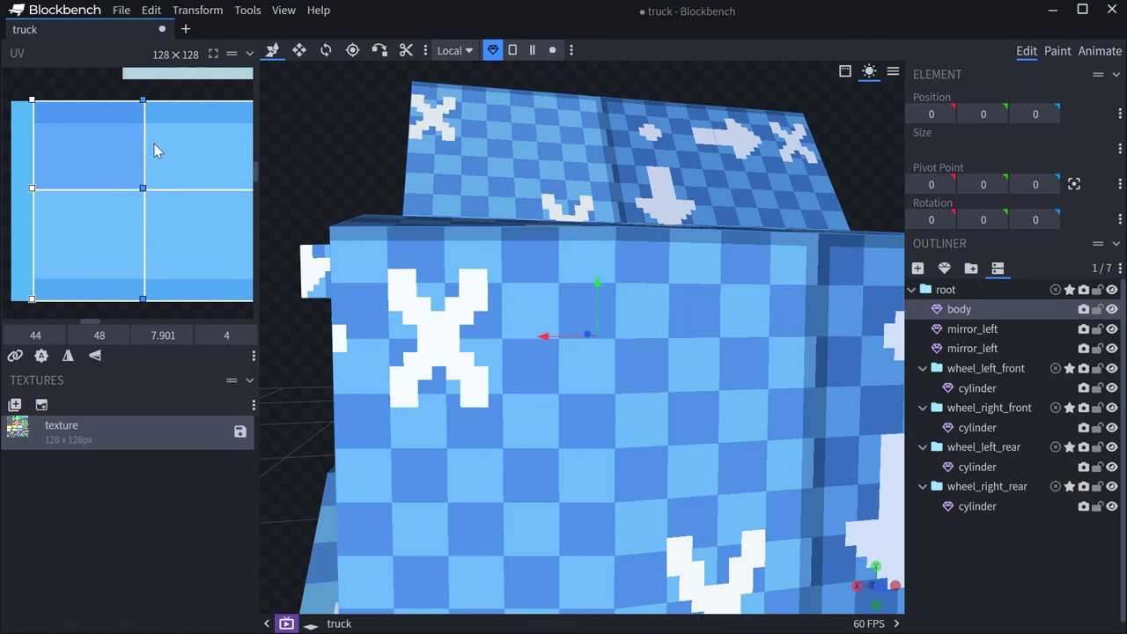
# Step: Align the upper vertices shared by the second and third front UV face columns of the body to U 52
pyautogui.scroll(2, 154, 149)
pyautogui.scroll(4, 617, 379)
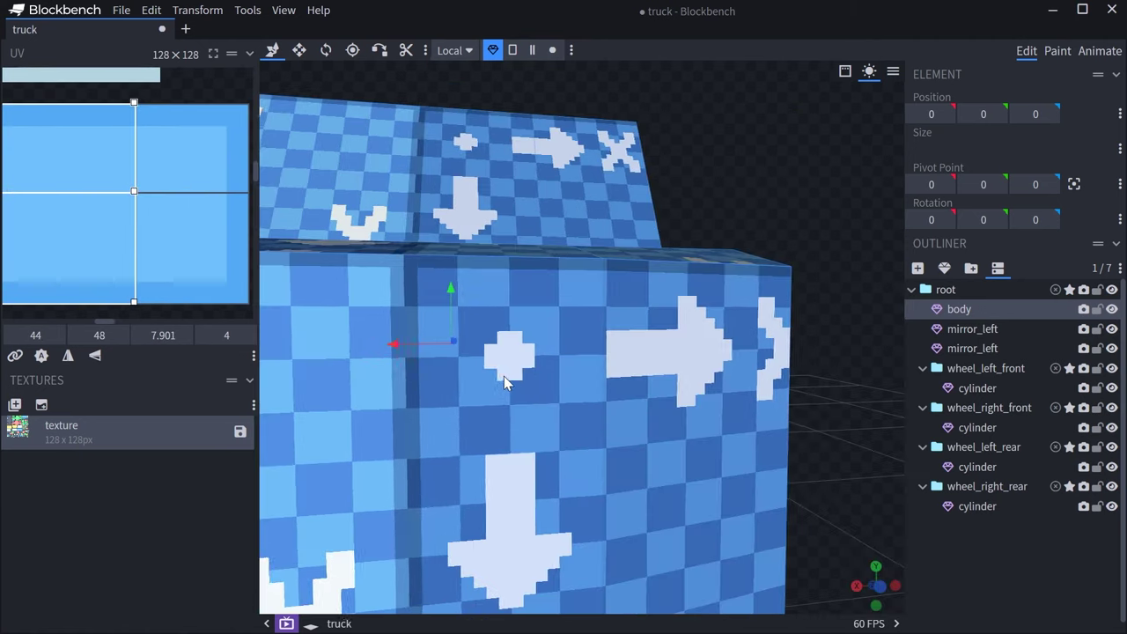
pyautogui.moveTo(504, 376); pyautogui.dragTo(537, 342)
pyautogui.moveTo(123, 101); pyautogui.dragTo(145, 300)
pyautogui.moveTo(599, 371); pyautogui.dragTo(528, 330)
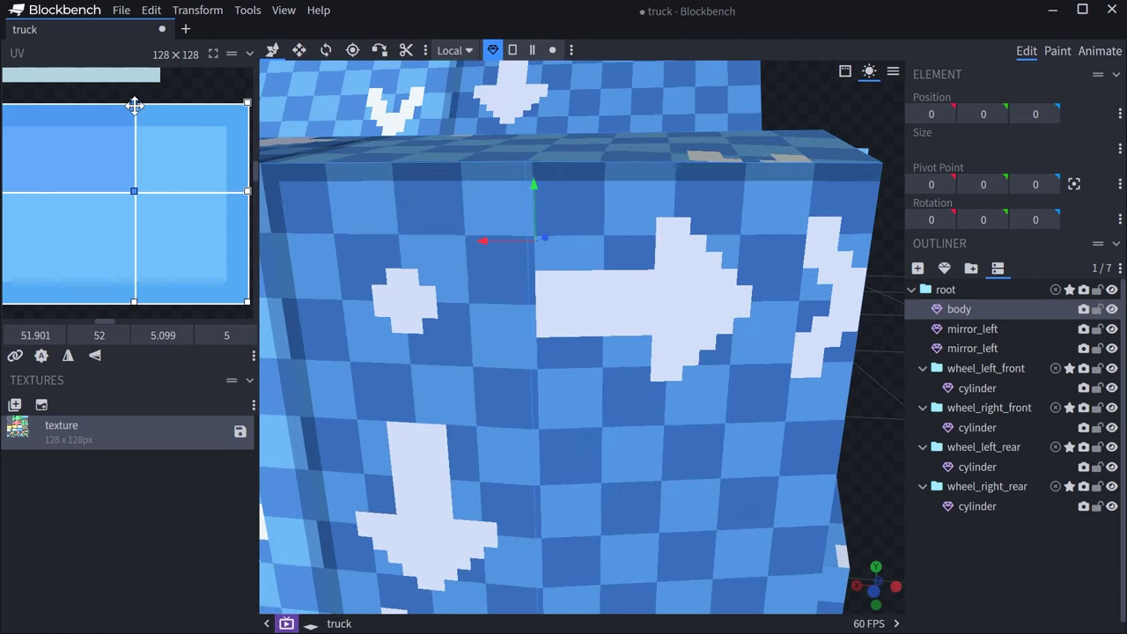
pyautogui.moveTo(137, 103); pyautogui.dragTo(135, 103)
pyautogui.scroll(-9, 174, 174)
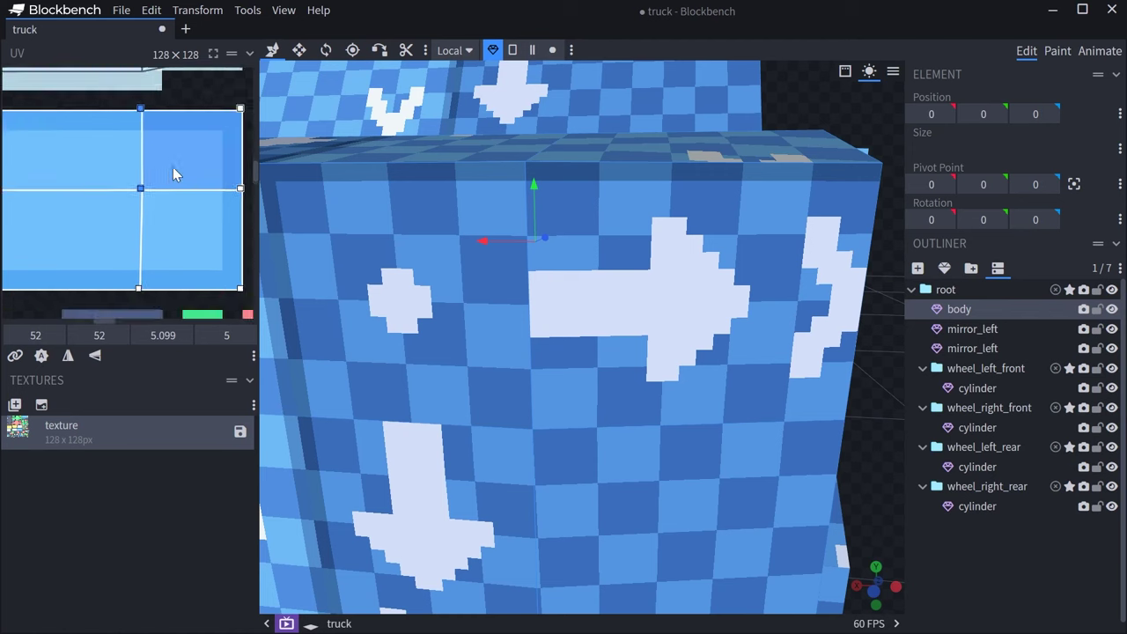
# Step: Switch the viewport shading from UV Preview back to Textured
pyautogui.moveTo(154, 200); pyautogui.dragTo(186, 226, button='middle')
pyautogui.click(844, 71)
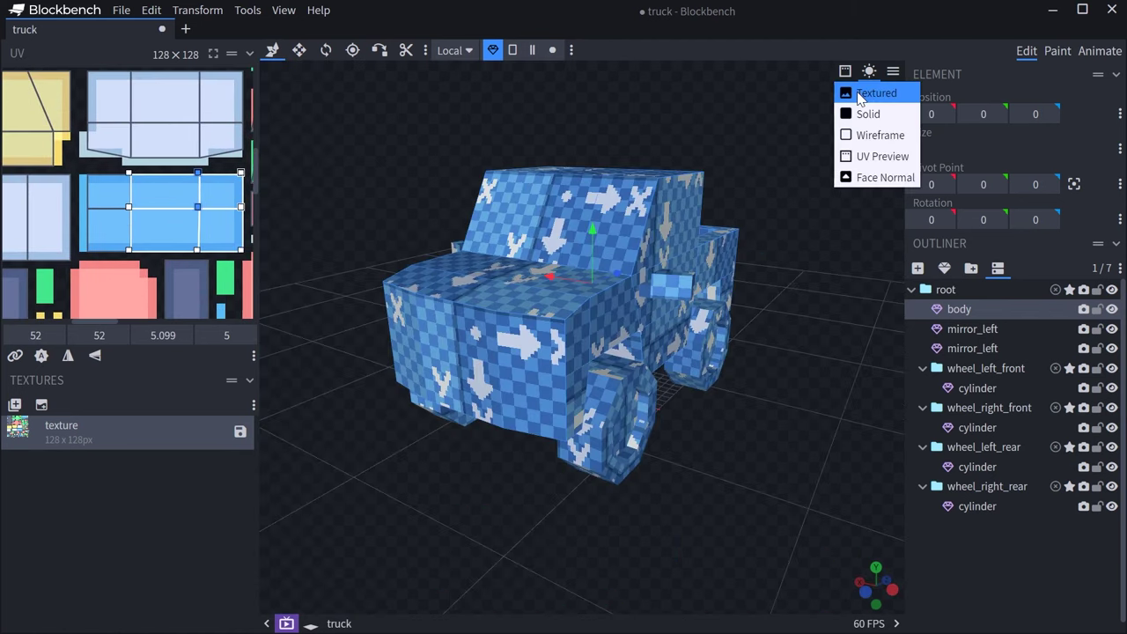
pyautogui.click(859, 94)
pyautogui.moveTo(622, 246); pyautogui.dragTo(670, 308, button='right')
pyautogui.moveTo(669, 309); pyautogui.dragTo(635, 288)
pyautogui.scroll(-2, 643, 304)
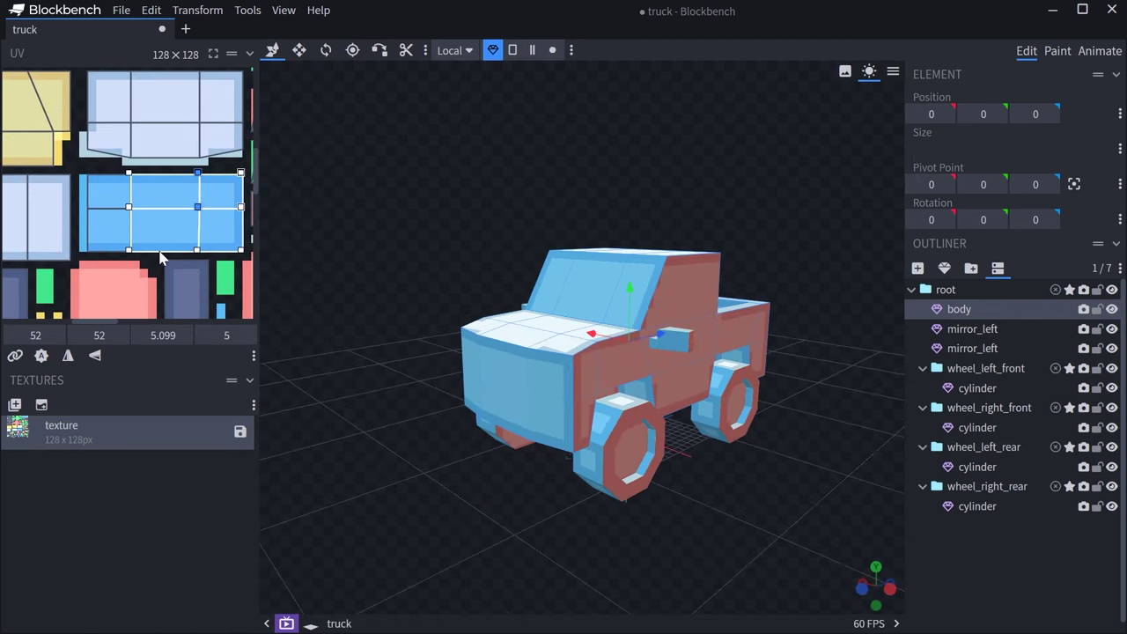
pyautogui.scroll(-5, 161, 257)
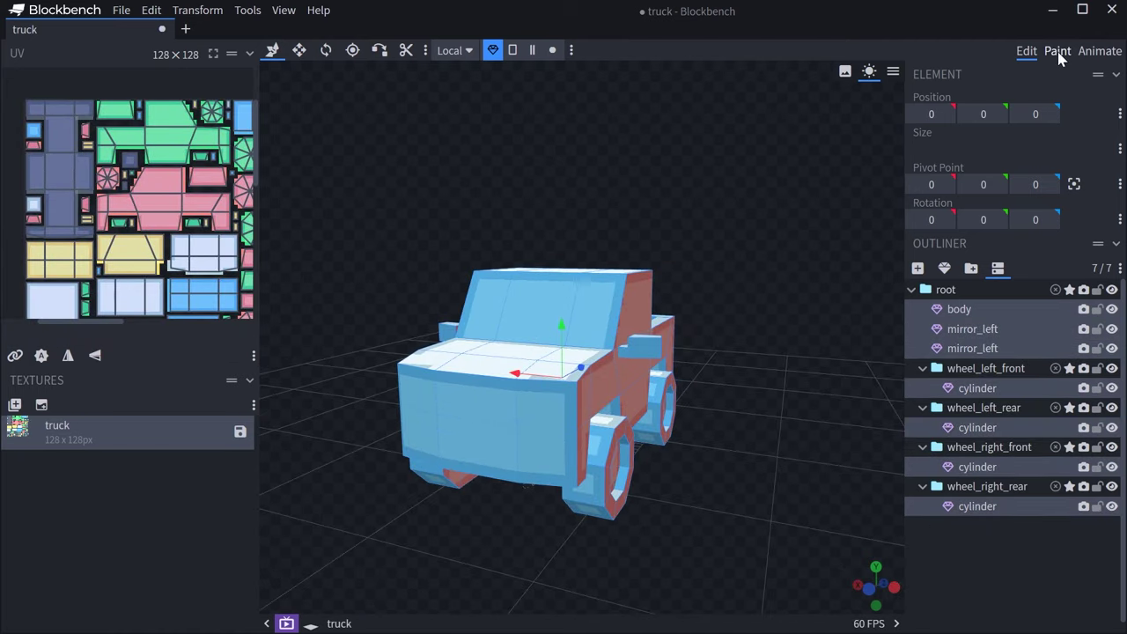
# Step: Enter Paint mode, pick the red-pink colour #f62f5f for the brush and enable mirrored painting
pyautogui.click(1058, 51)
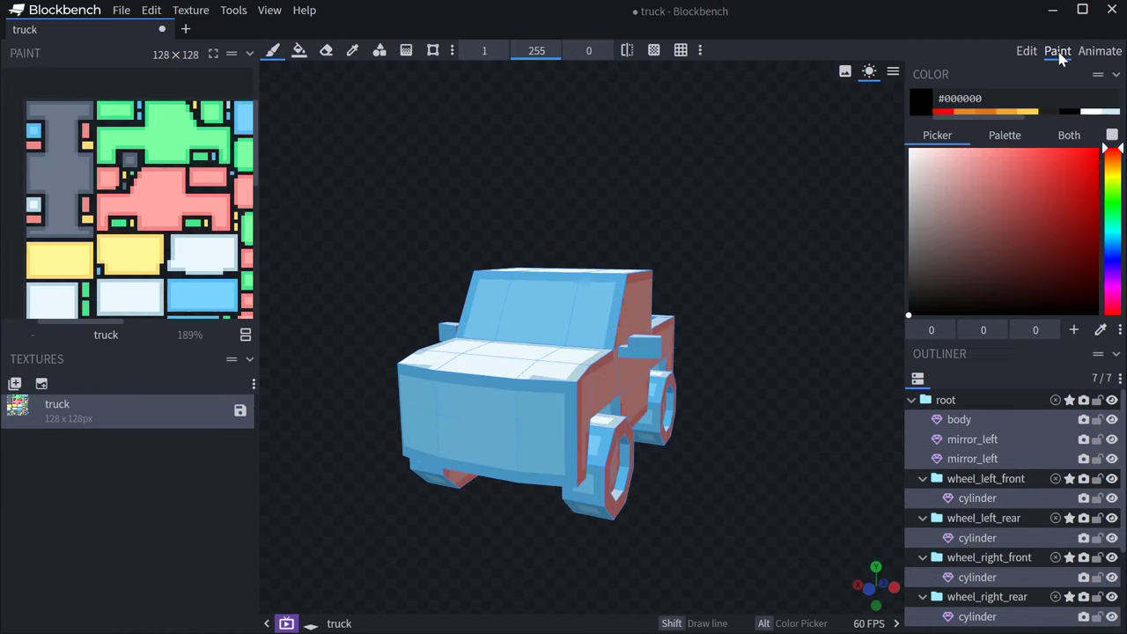
pyautogui.scroll(5, 436, 388)
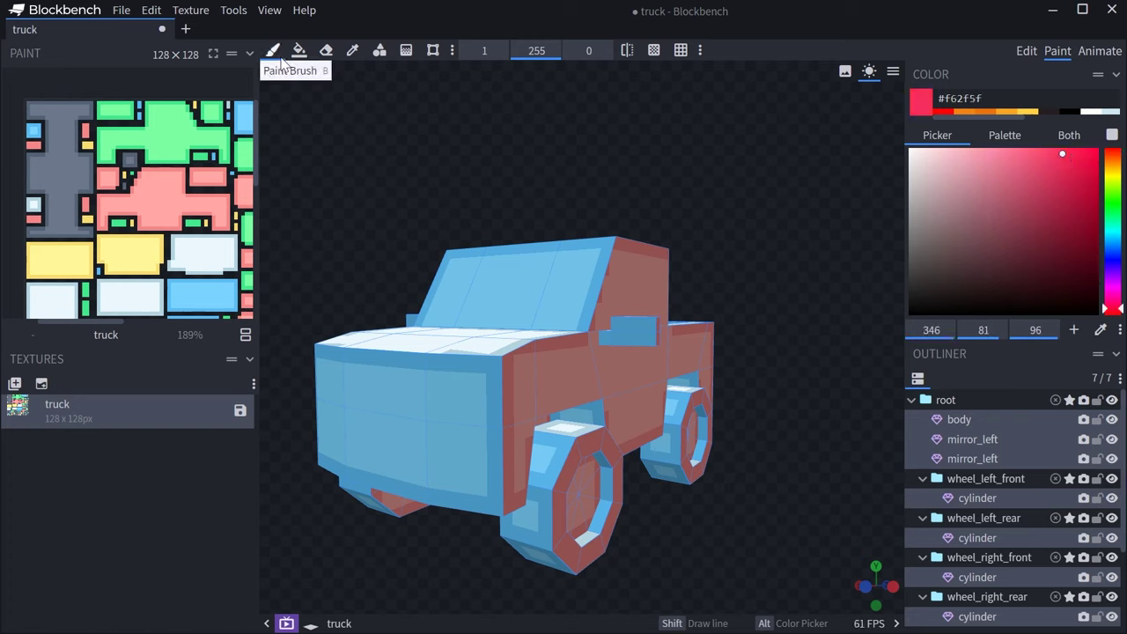
pyautogui.click(628, 52)
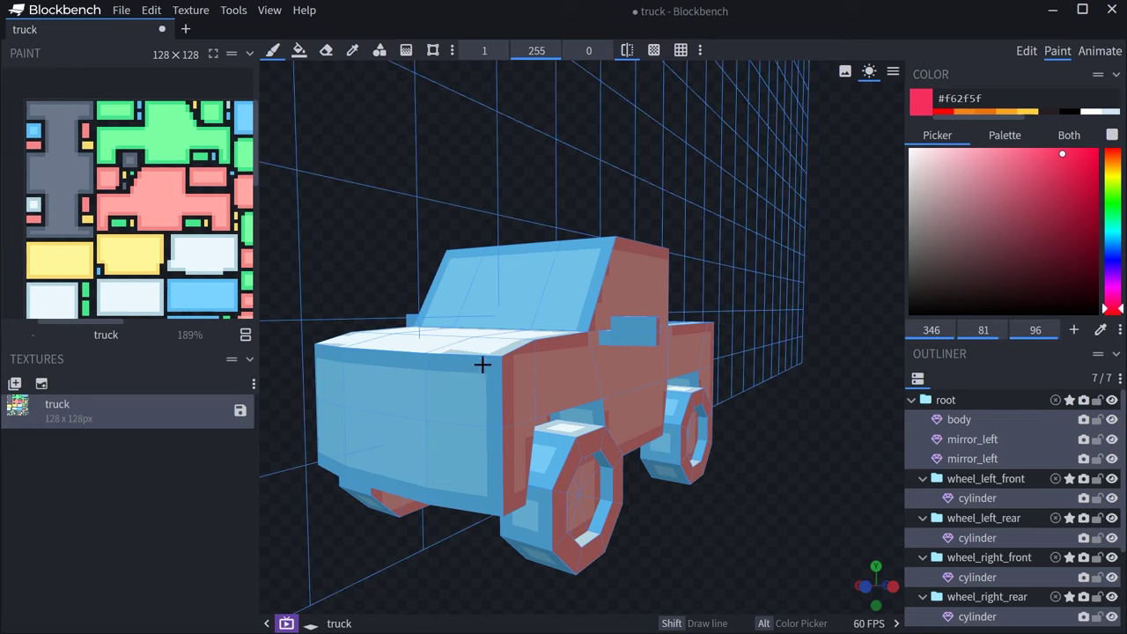
# Step: Try mirrored brush strokes in #f62f5f on the truck's front and side faces
pyautogui.moveTo(484, 365); pyautogui.dragTo(534, 365, button='middle')
pyautogui.moveTo(689, 416); pyautogui.dragTo(660, 395)
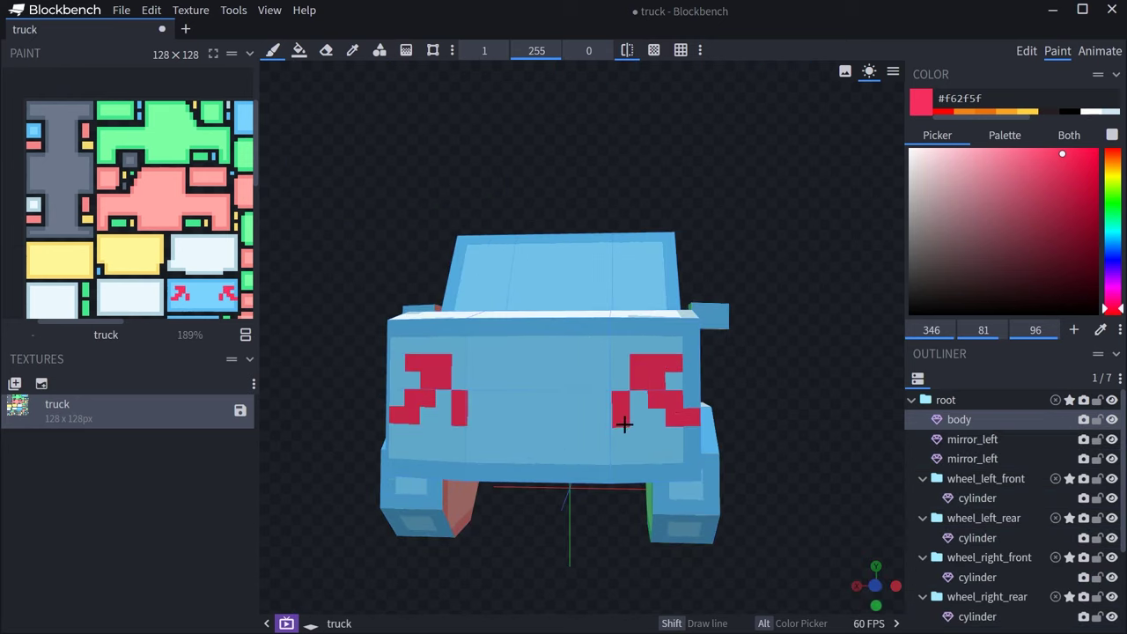
pyautogui.moveTo(624, 425)
pyautogui.mouseDown(button='middle')
pyautogui.moveTo(549, 438)
pyautogui.moveTo(707, 397)
pyautogui.moveTo(501, 403)
pyautogui.moveTo(685, 377)
pyautogui.mouseUp(button='middle')
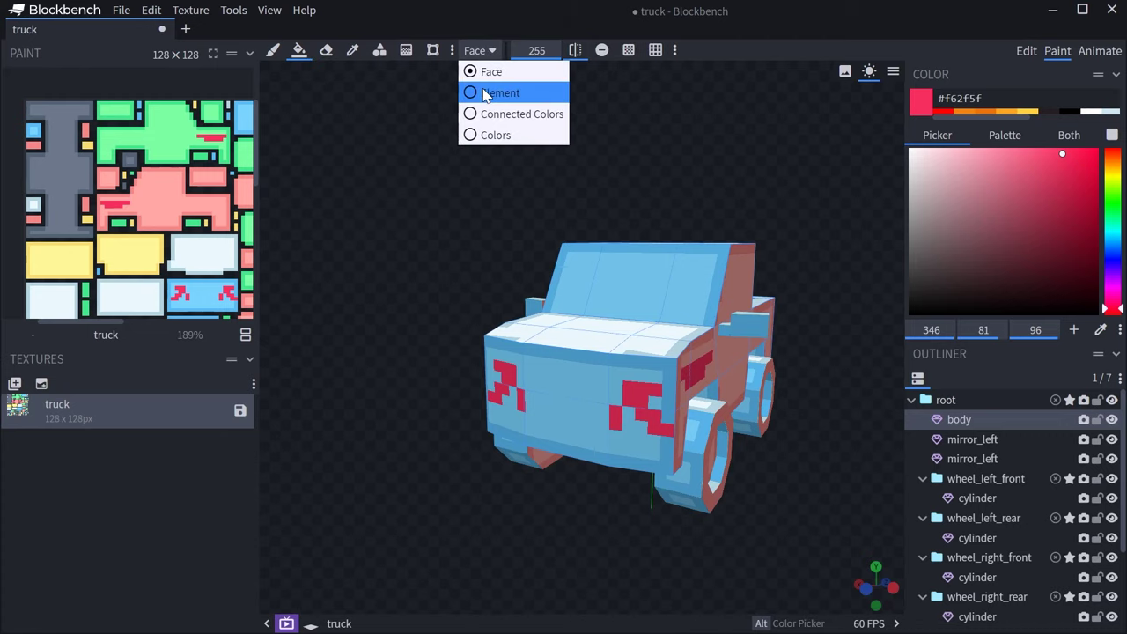
# Step: Fill the whole body and both side mirrors with #f62f5f using the Element fill mode
pyautogui.click(483, 95)
pyautogui.click(666, 381)
pyautogui.click(749, 332)
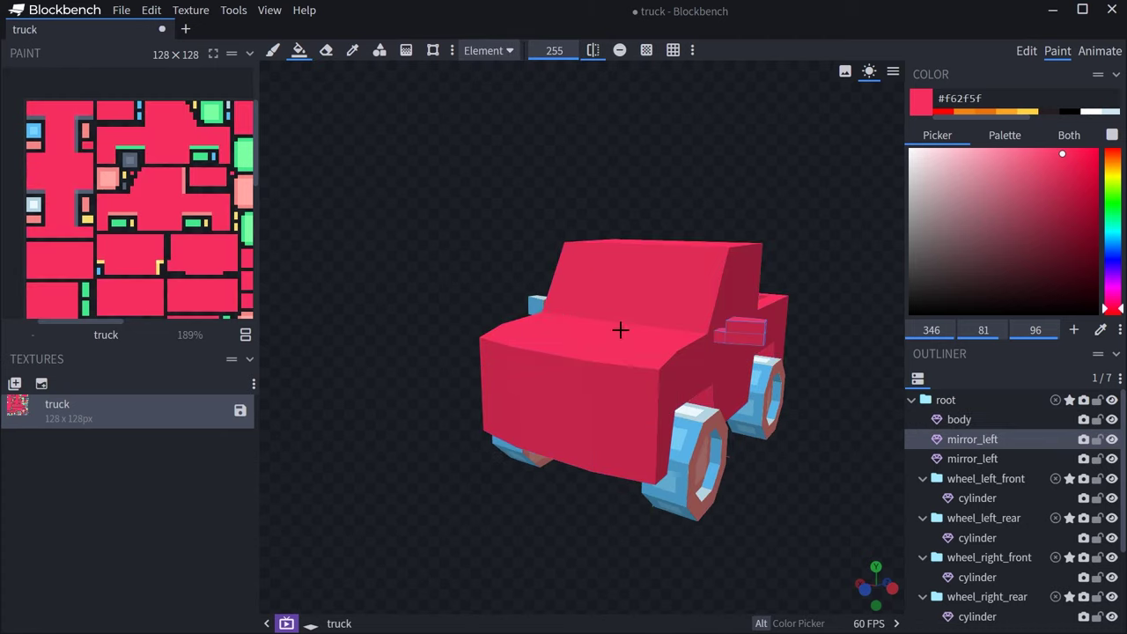
pyautogui.moveTo(415, 418); pyautogui.dragTo(626, 414, button='middle')
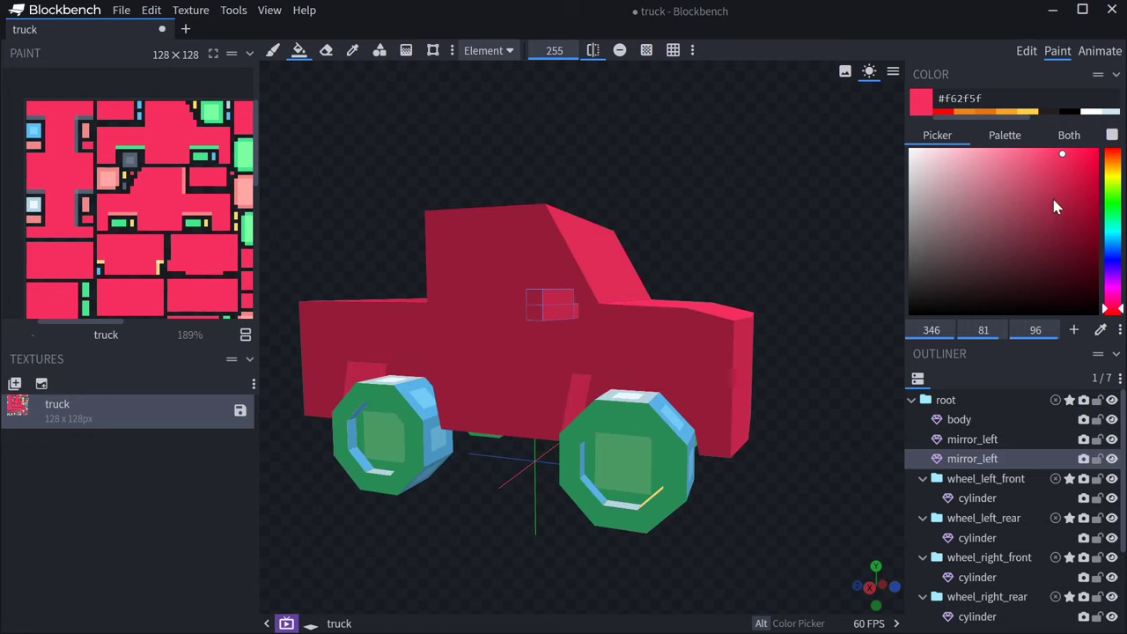
# Step: Fill all wheel cylinders with a near-black colour
pyautogui.click(1113, 241)
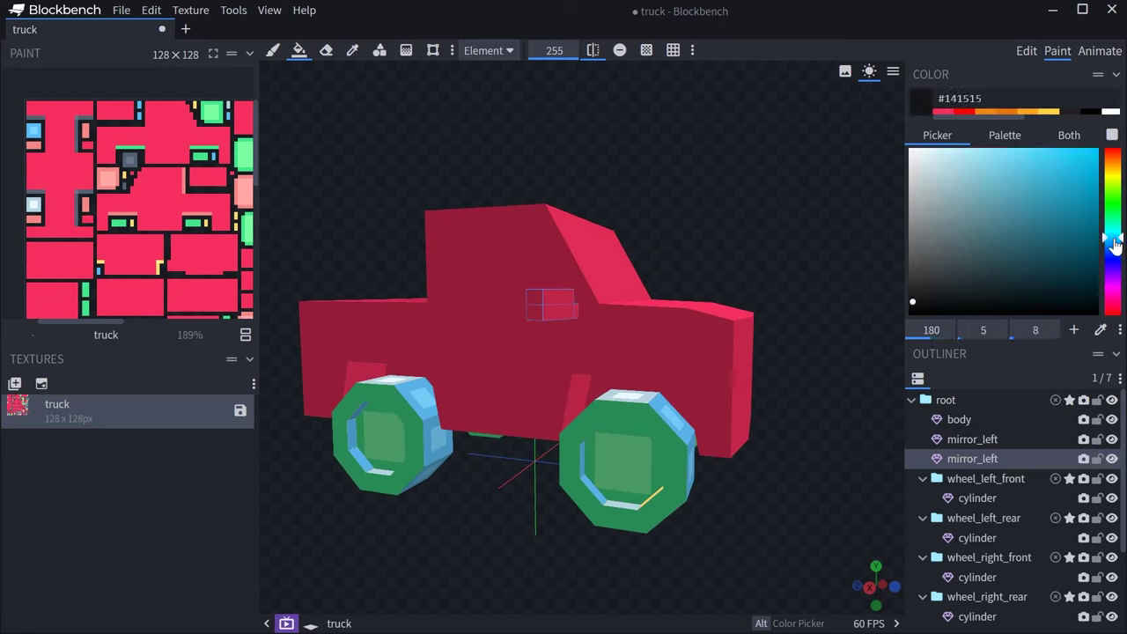
pyautogui.click(925, 295)
pyautogui.click(628, 462)
pyautogui.click(388, 436)
pyautogui.click(781, 471)
# Step: Paint the inner wheel hubs light grey #c2c7c8 with a size 5 brush
pyautogui.press('b')
pyautogui.click(917, 175)
pyautogui.moveTo(819, 426)
pyautogui.mouseDown()
pyautogui.moveTo(494, 426)
pyautogui.moveTo(576, 428)
pyautogui.mouseUp()
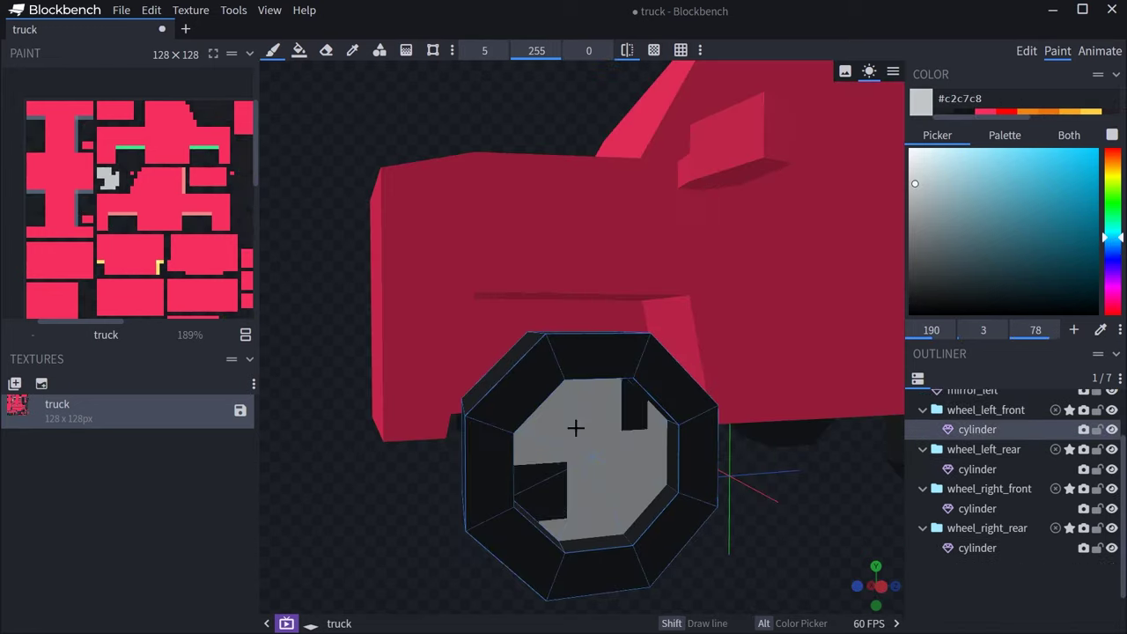
# Step: Paint darker #ce1c54 shading along the lower body and draw the headlights and front grille in white and grey tones
pyautogui.click(1072, 169)
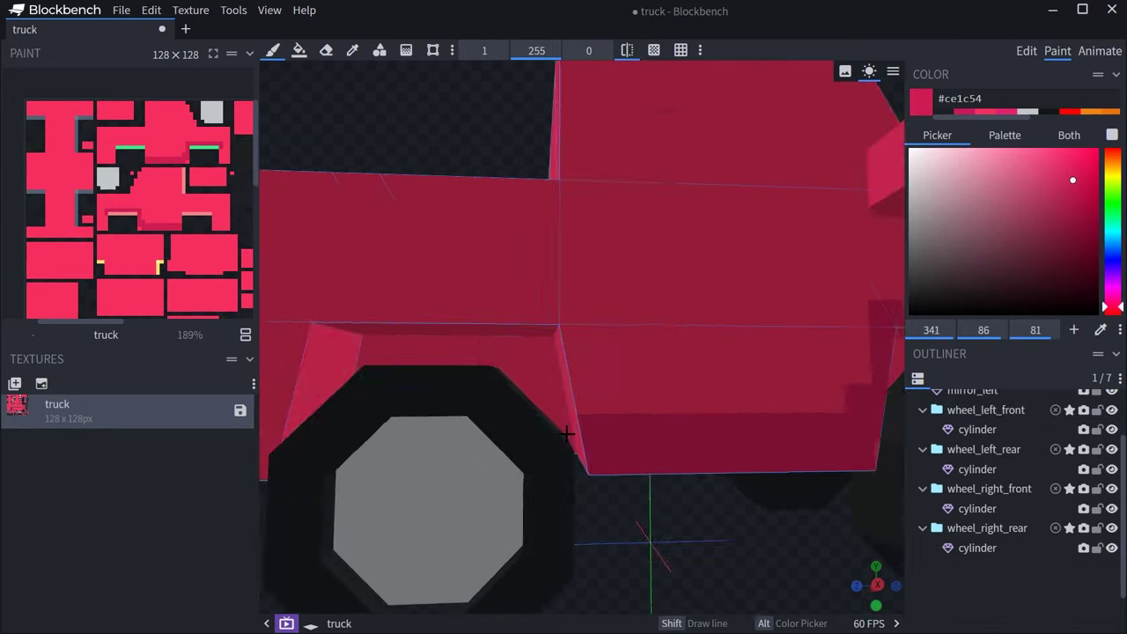
pyautogui.click(919, 241)
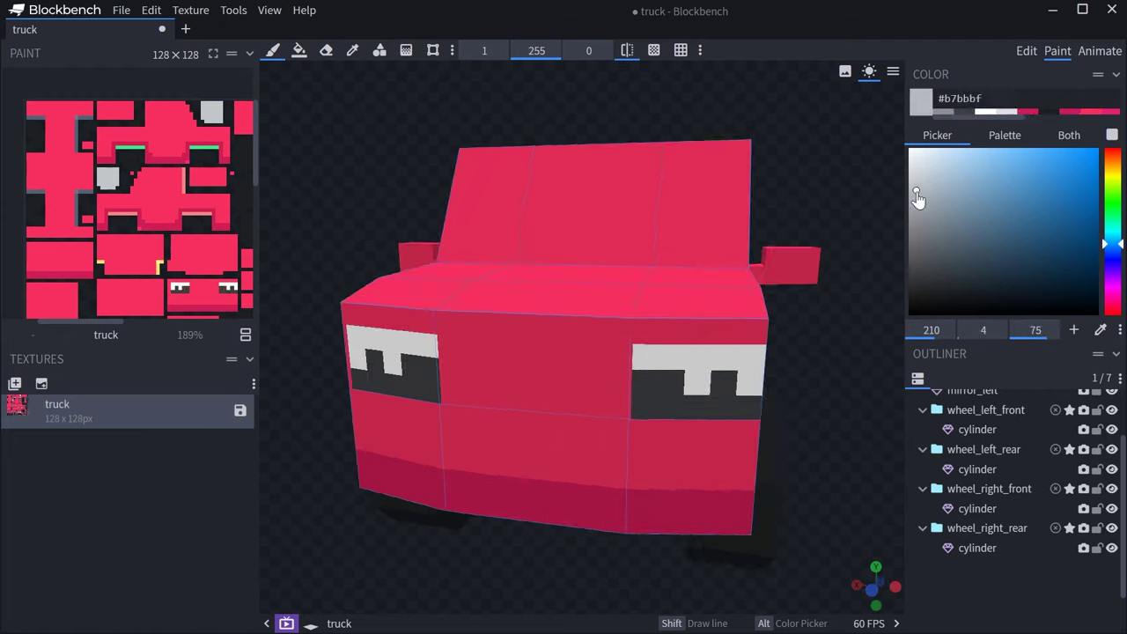
pyautogui.click(919, 253)
# Step: Paint the bumpers dark grey #4e5051 and the front indicators orange #ef7d1d, and undo the last fill on the underside
pyautogui.click(1073, 180)
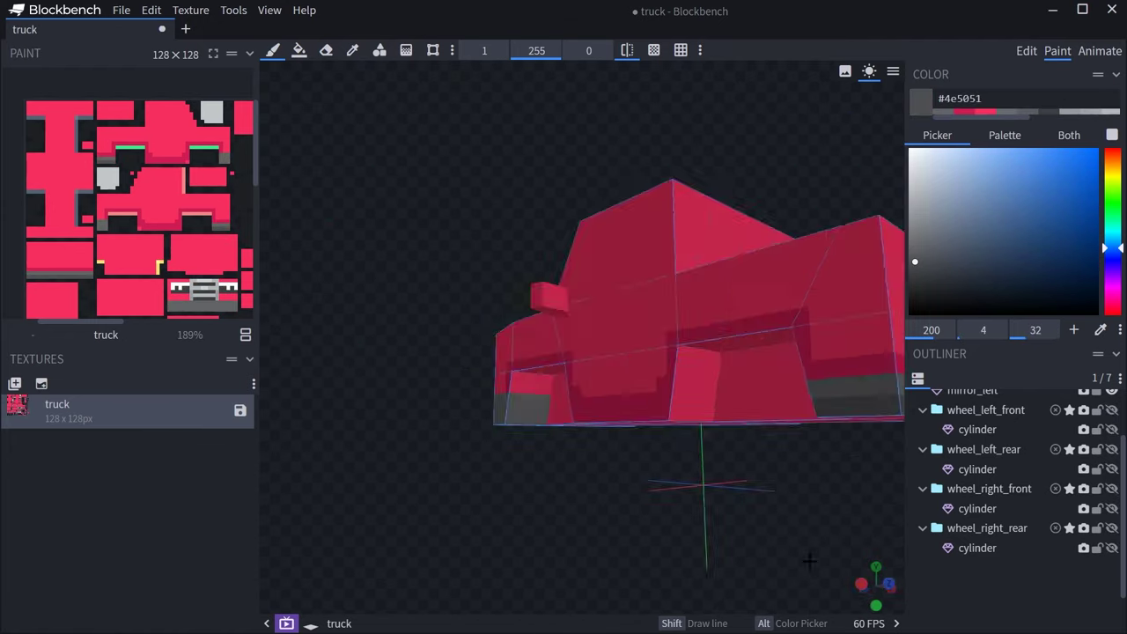
pyautogui.keyDown('alt'); pyautogui.click(609, 296); pyautogui.keyUp('alt')
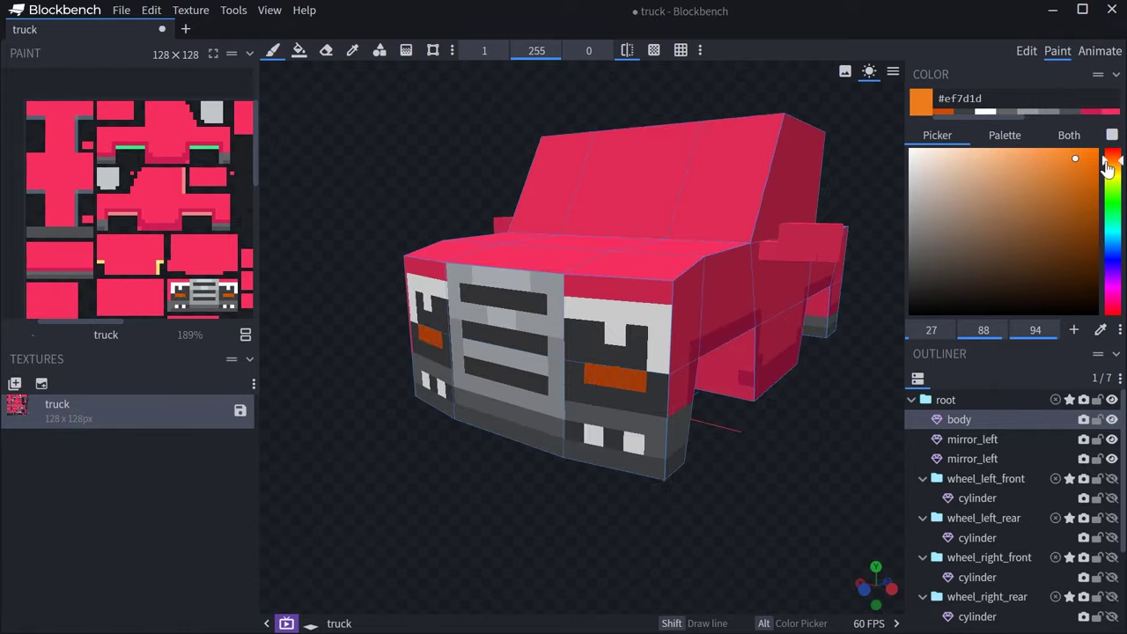
pyautogui.click(936, 176)
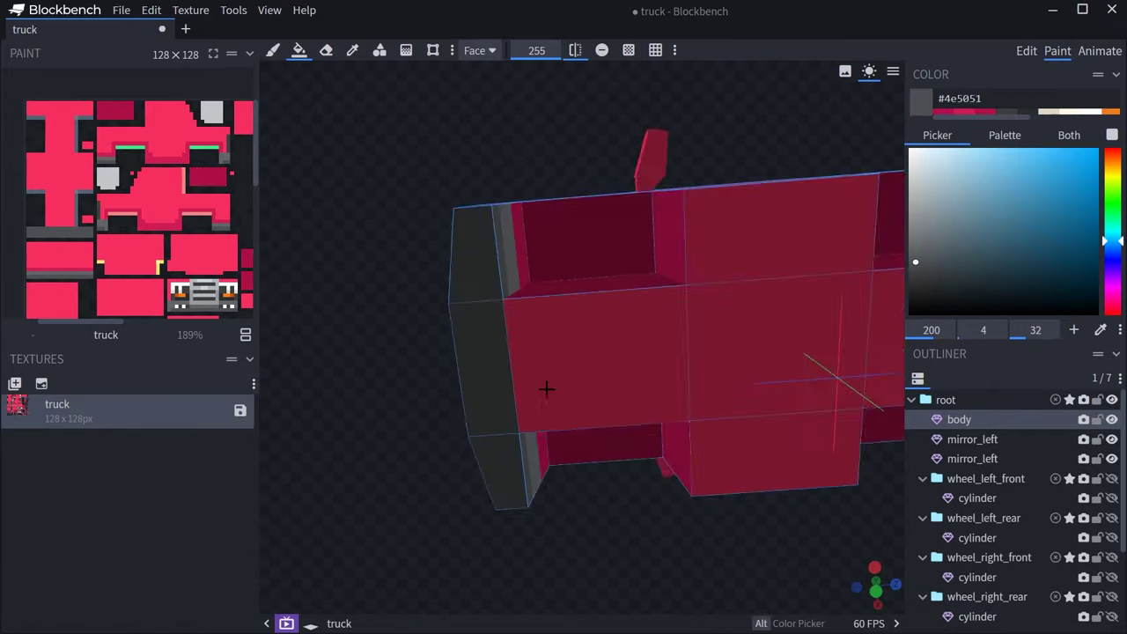
pyautogui.hotkey('ctrl', 'z')
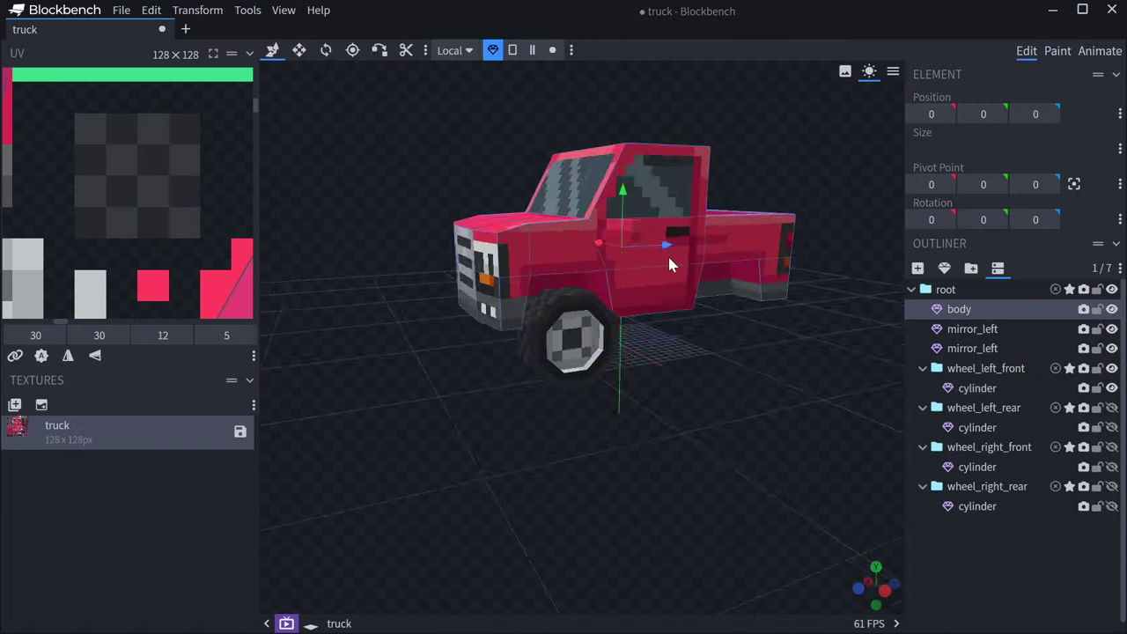
# Step: Replace the three hidden wheels with copies of the painted left front wheel
pyautogui.hotkey('ctrl', 'c')
pyautogui.press('Delete')
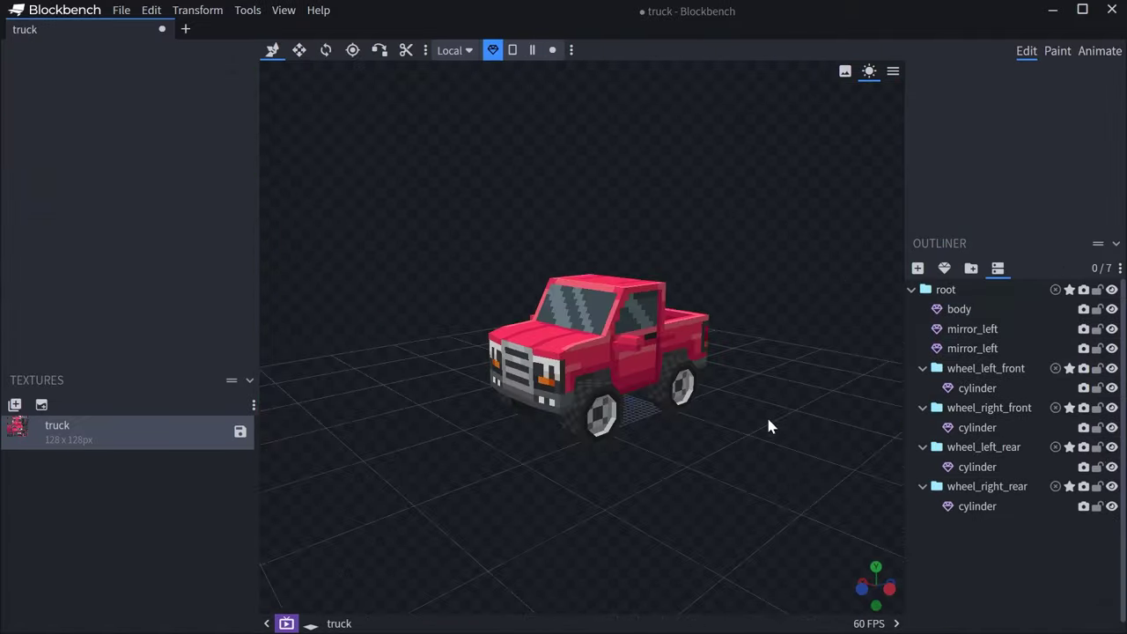
# Step: Inspect the fully painted truck from several sides
pyautogui.moveTo(770, 428); pyautogui.dragTo(356, 453)
pyautogui.scroll(3, 356, 452)
pyautogui.keyDown('ctrl'); pyautogui.moveTo(684, 371); pyautogui.dragTo(311, 136); pyautogui.keyUp('ctrl')
pyautogui.click(311, 136)
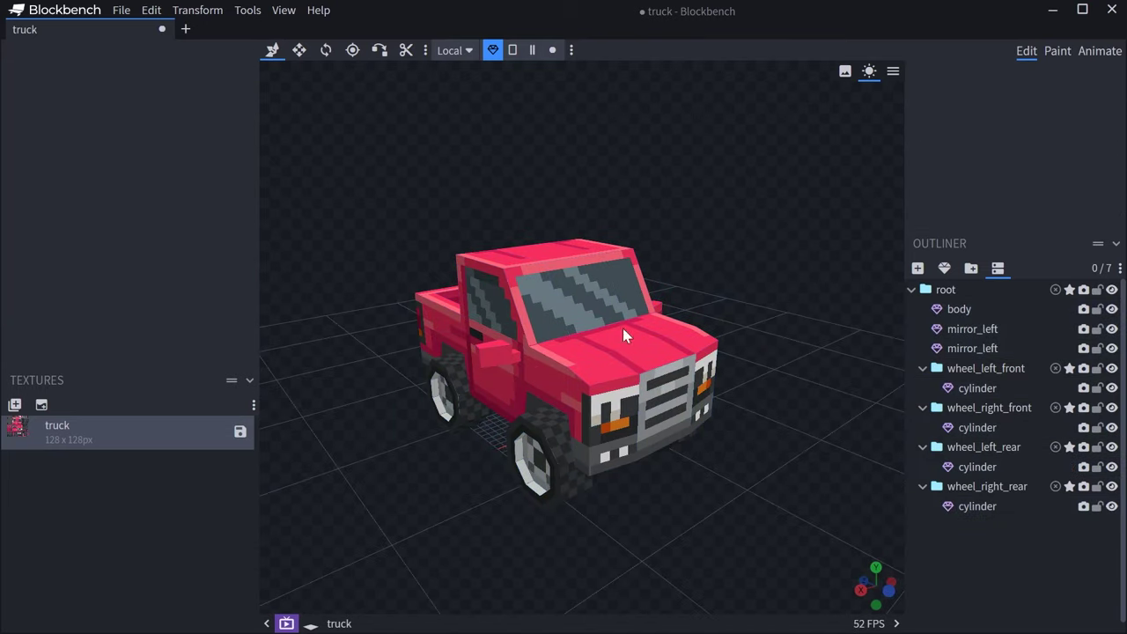
pyautogui.scroll(-5, 623, 327)
pyautogui.moveTo(733, 339); pyautogui.dragTo(626, 311)
# Step: Select the body's front grille face and examine the complete UV layout on the painted texture
pyautogui.click(544, 369)
pyautogui.scroll(-5, 108, 232)
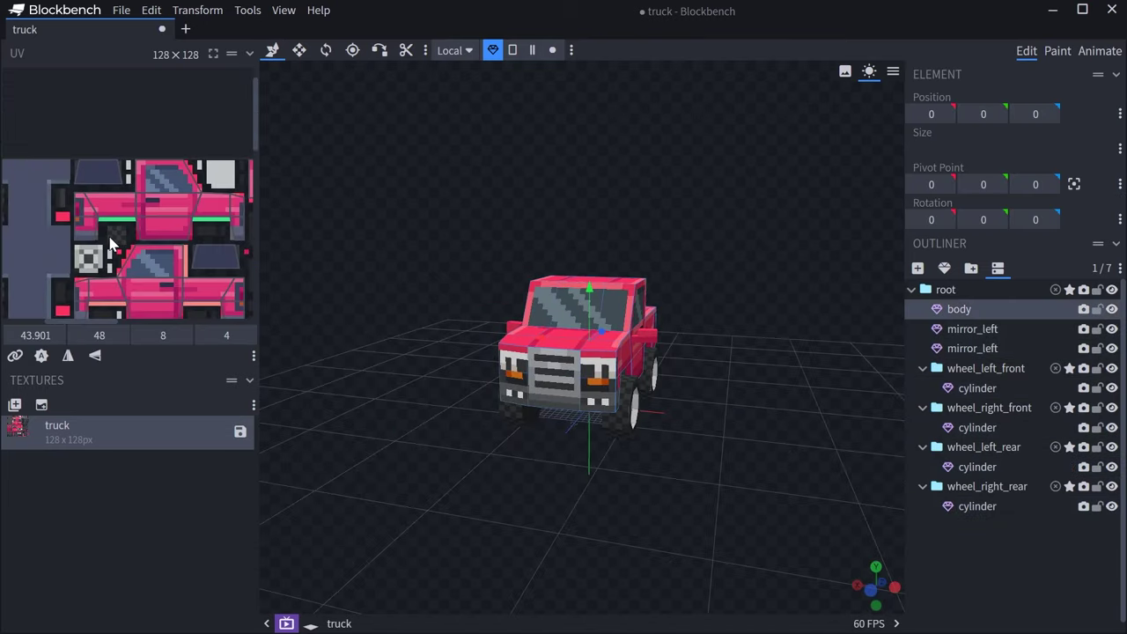
pyautogui.scroll(5, 38, 176)
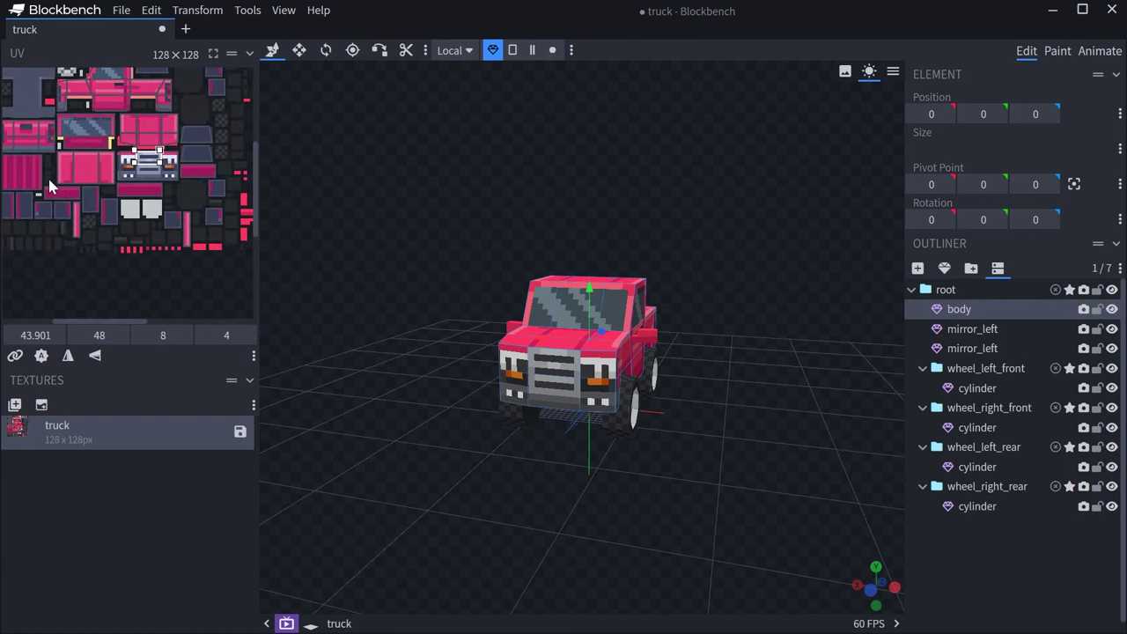
pyautogui.moveTo(49, 181); pyautogui.dragTo(39, 216, button='middle')
pyautogui.scroll(-2, 122, 217)
pyautogui.scroll(-1, 124, 224)
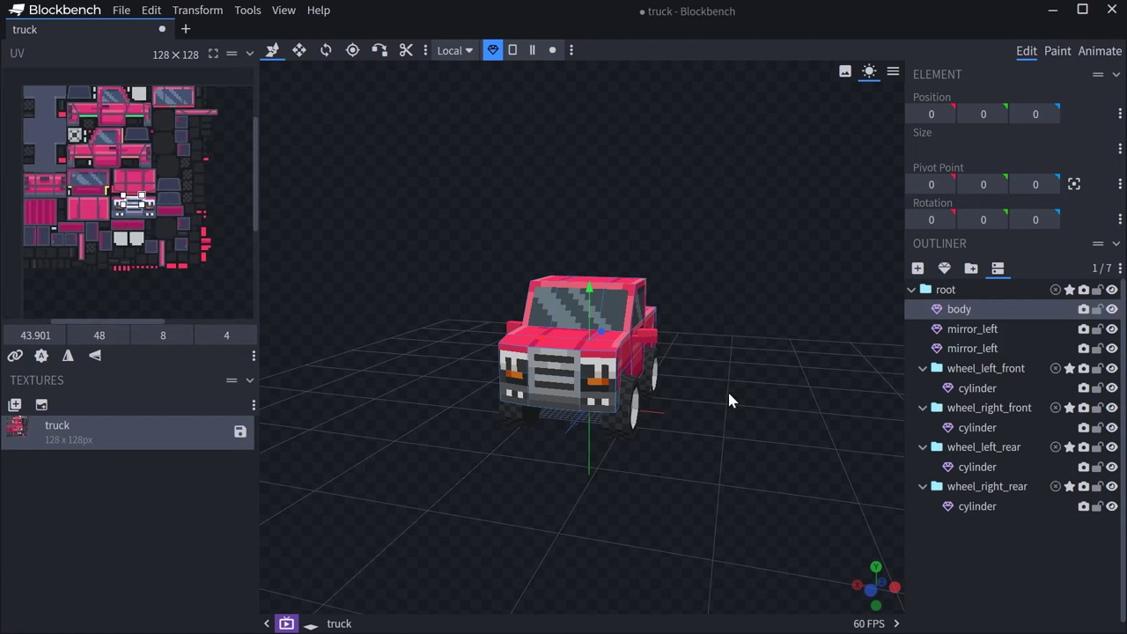
pyautogui.moveTo(728, 389); pyautogui.dragTo(714, 443)
pyautogui.scroll(2, 714, 443)
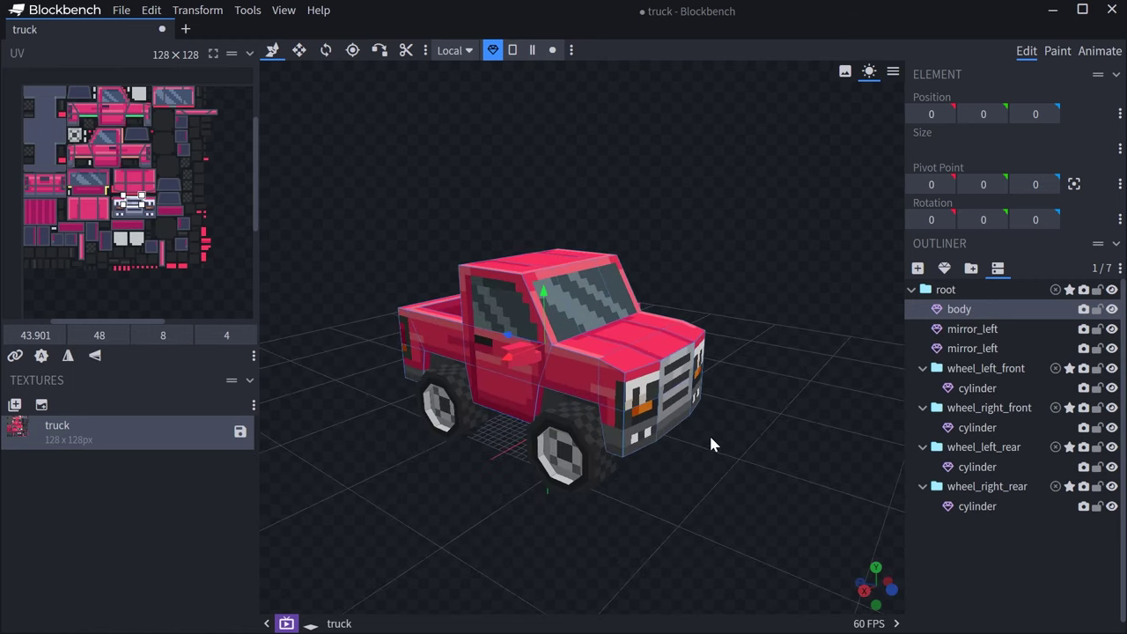
pyautogui.scroll(2, 709, 434)
# Step: Start a Sketchfab upload of the model and name it "Low-Poly Truck"
pyautogui.click(121, 10)
pyautogui.moveTo(219, 270)
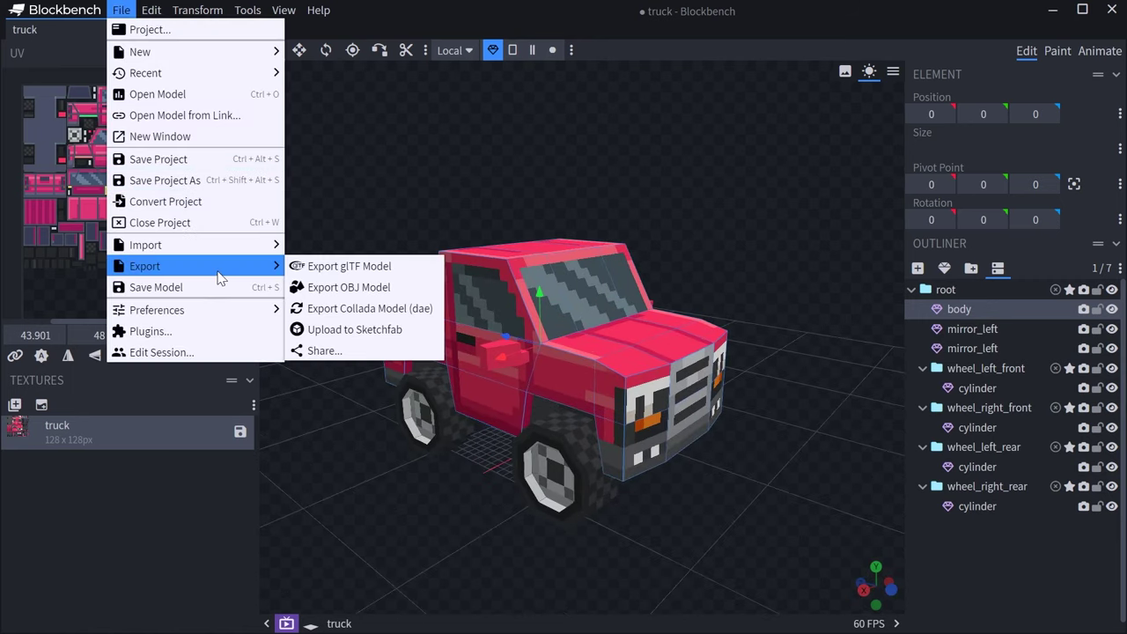
pyautogui.click(371, 331)
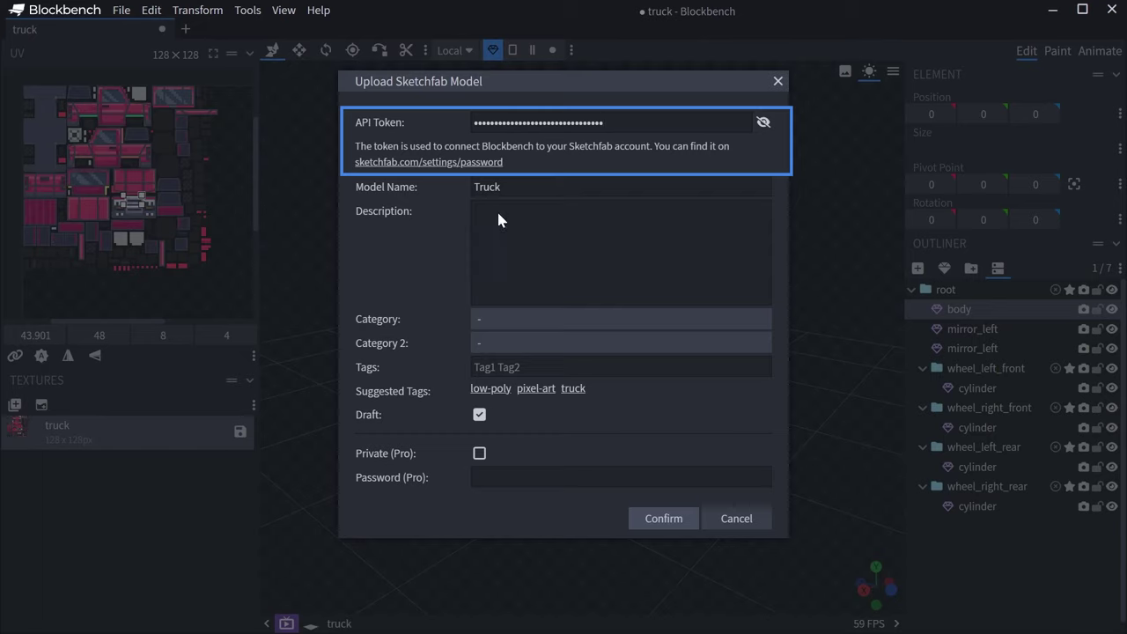
pyautogui.hotkey('ctrl', 'a')
pyautogui.write('Low-')
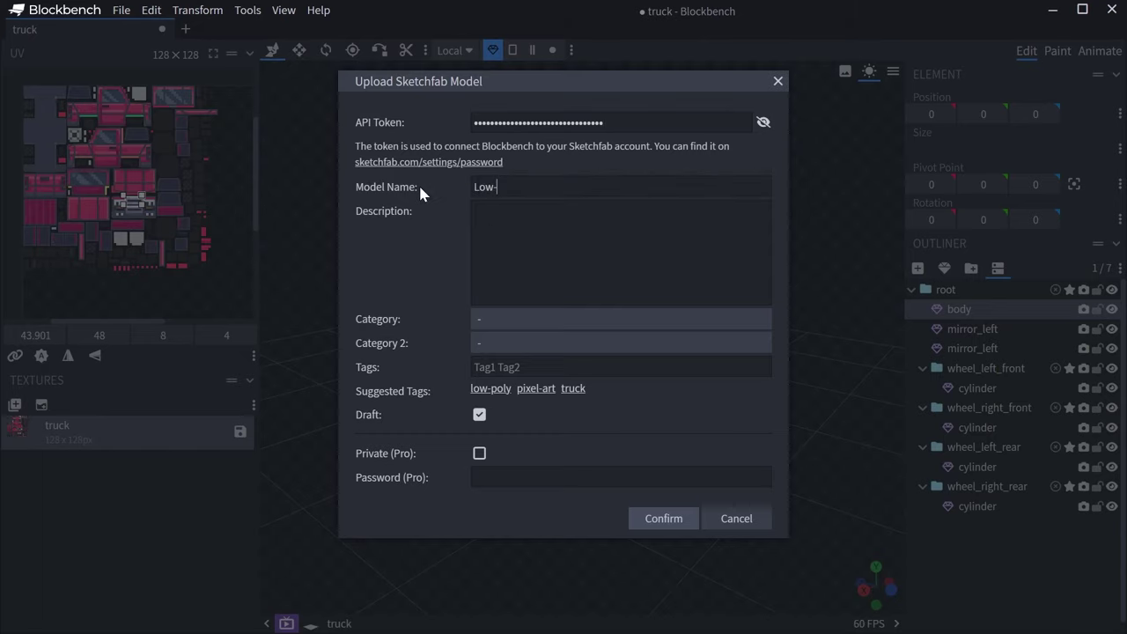
pyautogui.write('Poly Truck')
pyautogui.click(530, 242)
# Step: Set the category to Cars & Vehicles, add the suggested tags low-poly, pixel-art and truck, and upload the draft
pyautogui.click(505, 322)
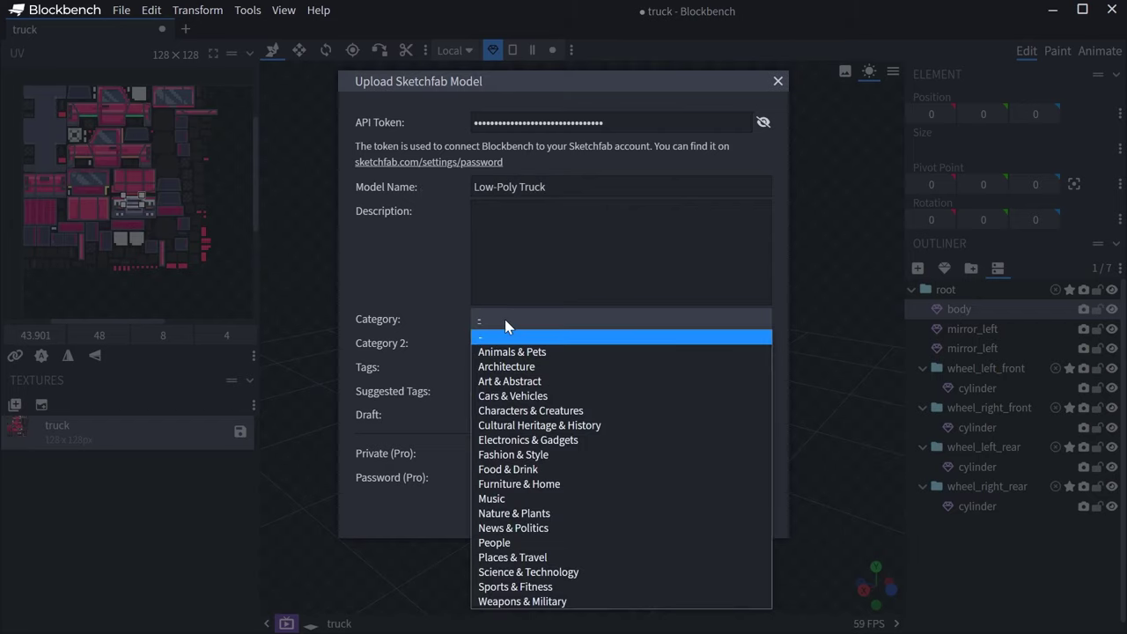
pyautogui.click(525, 401)
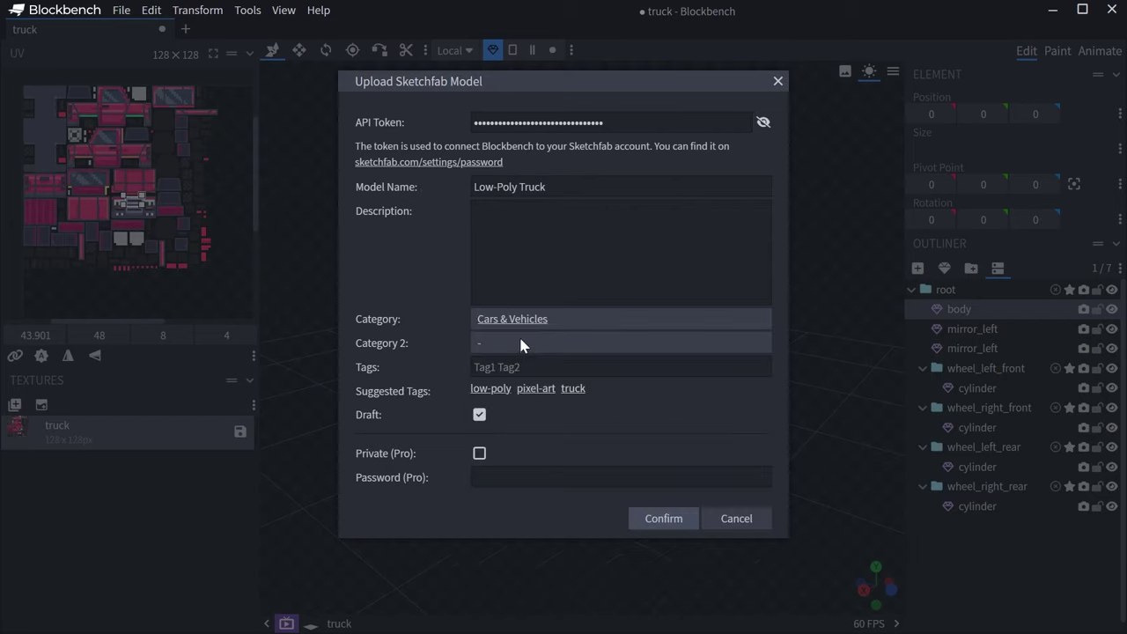
pyautogui.click(495, 389)
pyautogui.click(534, 389)
pyautogui.click(574, 391)
pyautogui.click(651, 521)
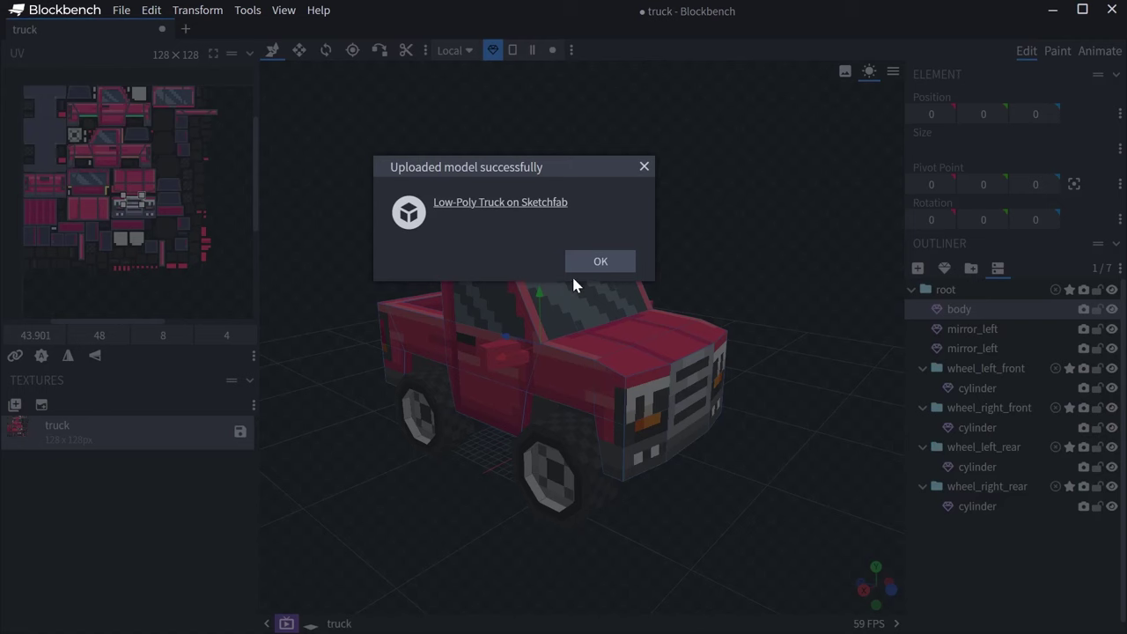
# Step: Open the uploaded Low-Poly Truck on Sketchfab and enter its 3D settings, showing the truck from the front
pyautogui.click(440, 204)
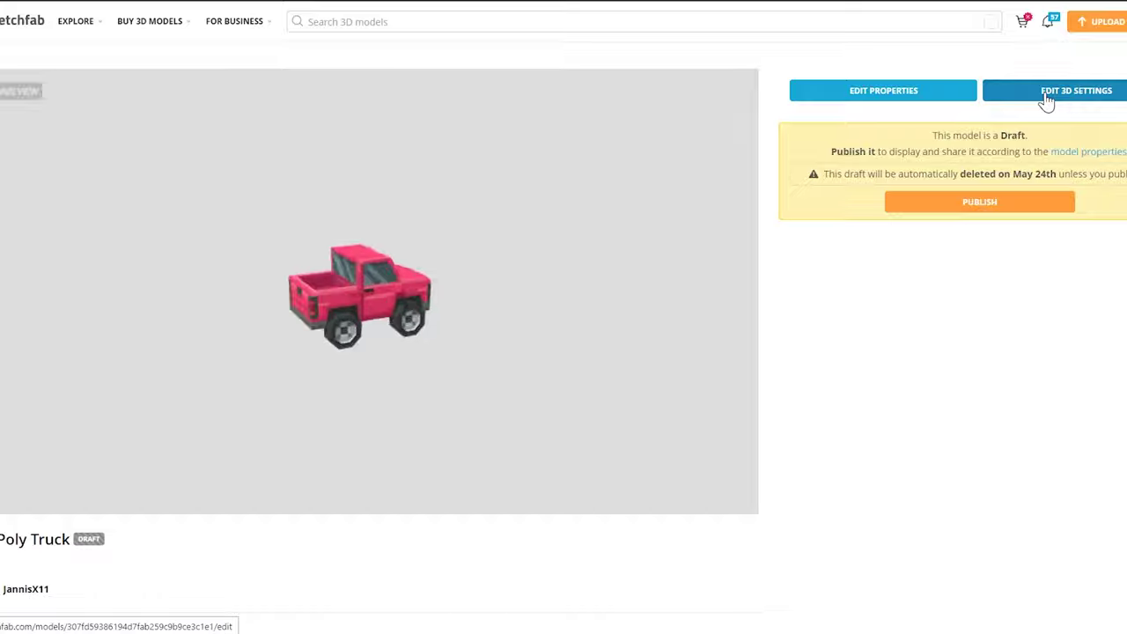
pyautogui.click(1047, 92)
pyautogui.moveTo(851, 314)
pyautogui.mouseDown()
pyautogui.moveTo(703, 315)
pyautogui.moveTo(793, 372)
pyautogui.moveTo(878, 335)
pyautogui.moveTo(1116, 348)
pyautogui.mouseUp()
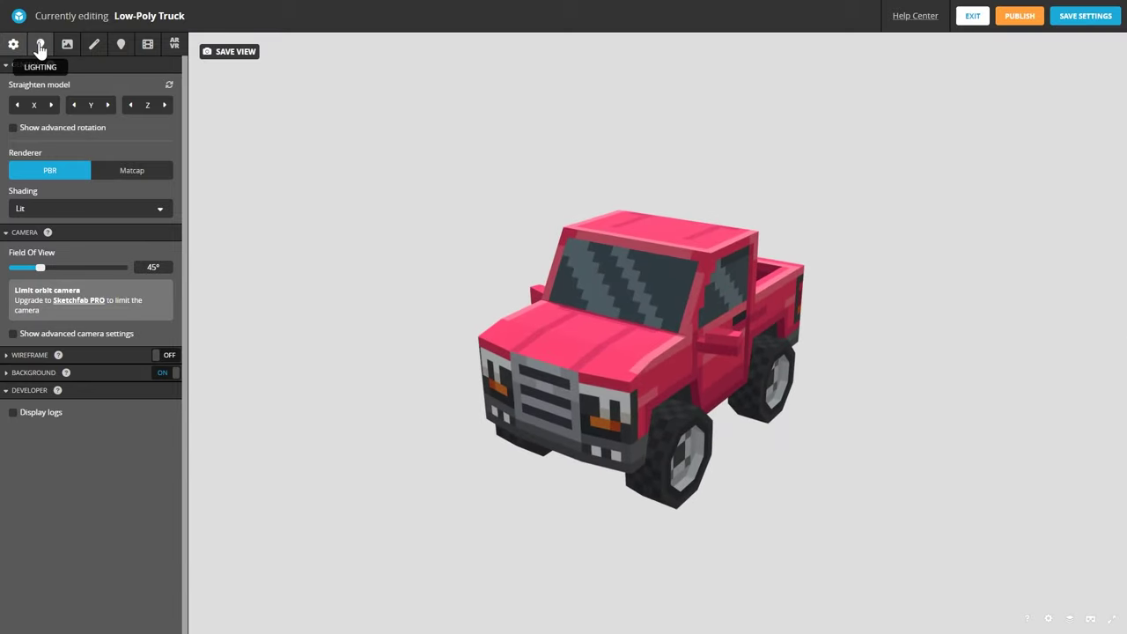
# Step: Turn on ground shadows in the model's lighting settings
pyautogui.click(40, 46)
pyautogui.click(165, 171)
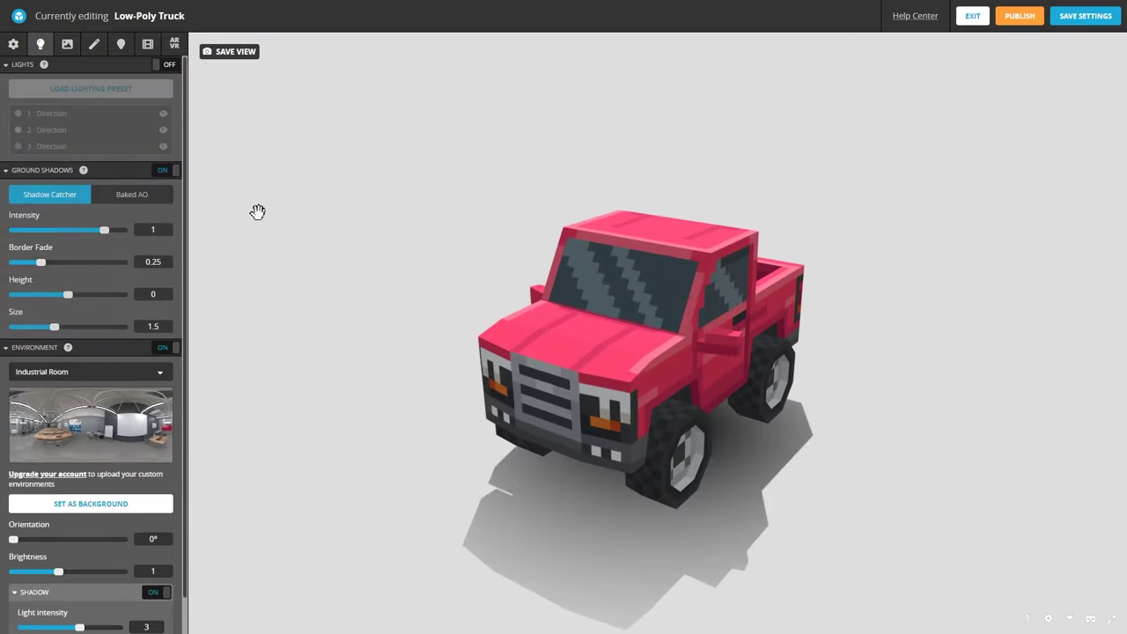
pyautogui.moveTo(409, 271)
pyautogui.mouseDown()
pyautogui.moveTo(471, 279)
pyautogui.moveTo(400, 272)
pyautogui.mouseUp()
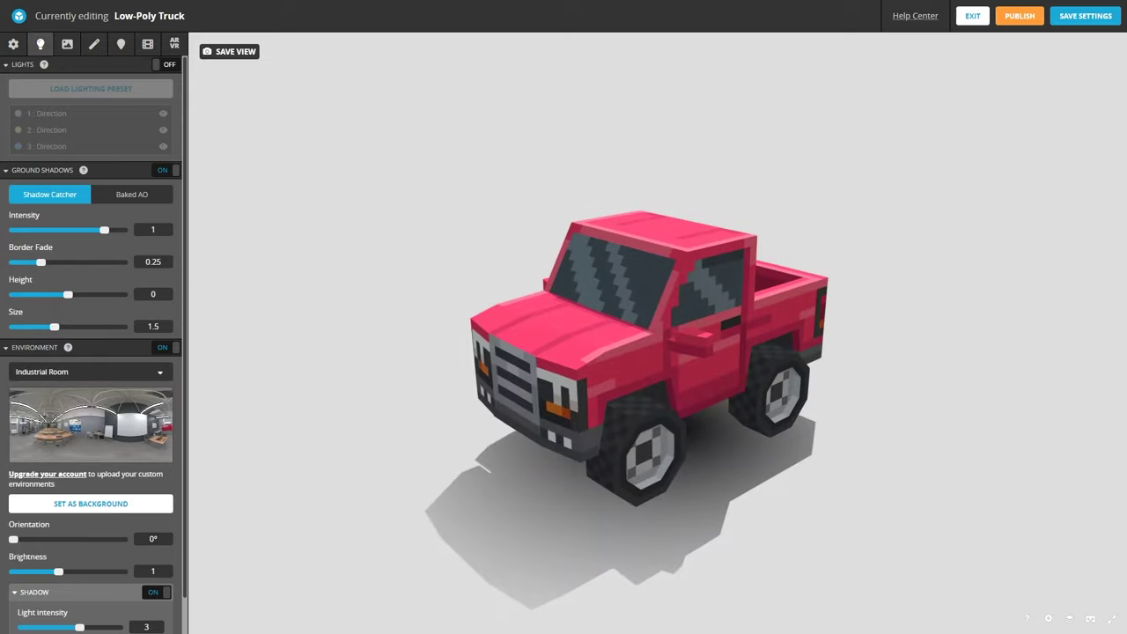
# Step: Change the ground shadow type to Baked AO and check the soft shadow beneath the truck
pyautogui.click(139, 198)
pyautogui.moveTo(493, 392); pyautogui.dragTo(581, 401)
pyautogui.scroll(-2, 581, 398)
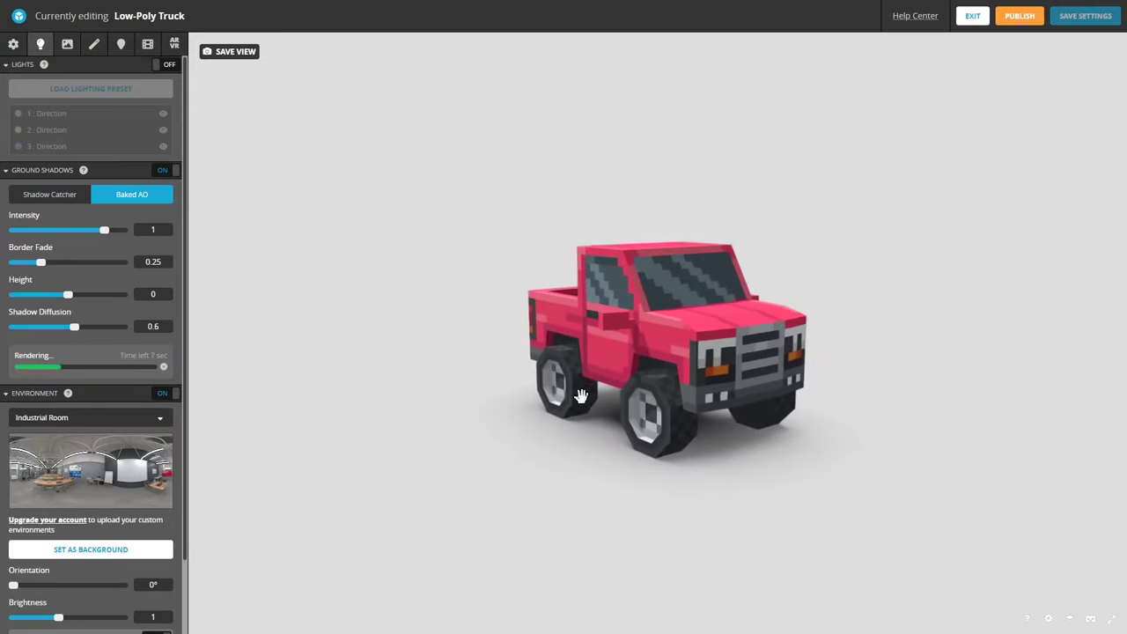
pyautogui.scroll(2, 581, 415)
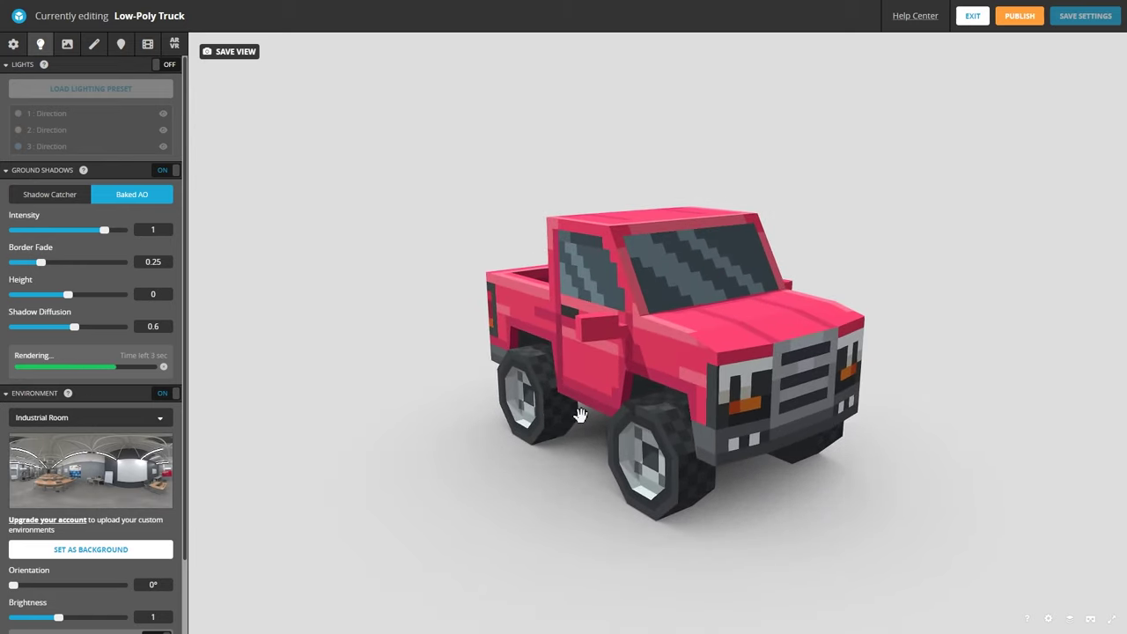
pyautogui.moveTo(580, 415); pyautogui.dragTo(737, 554)
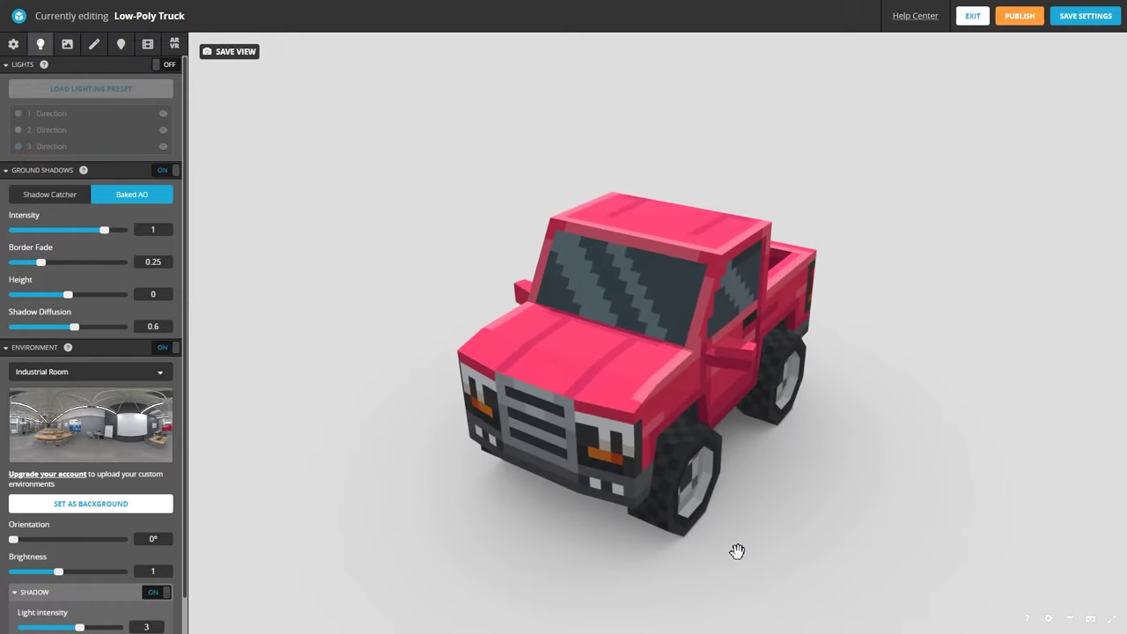